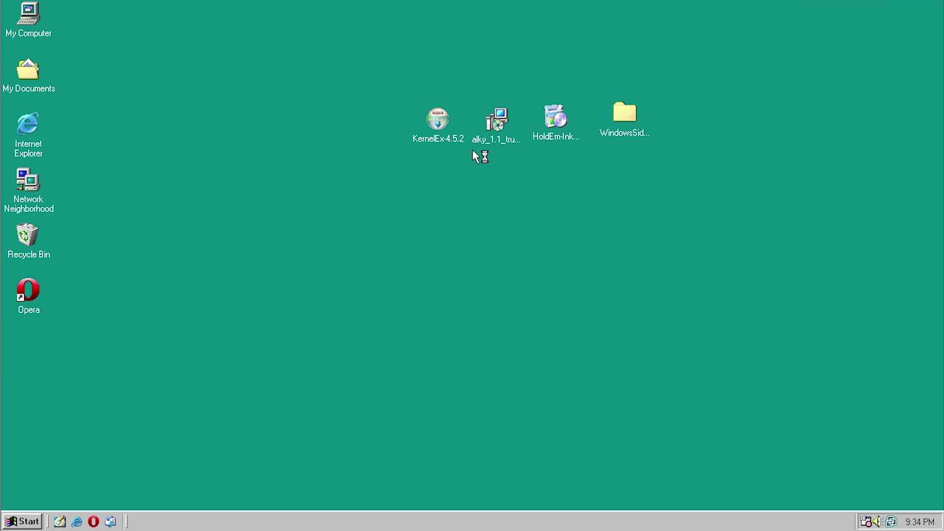
# Spread out the KernelEx-4.5.2 and alky_1.1_trunk installer icons on the desktop.
pyautogui.moveTo(423, 129); pyautogui.dragTo(361, 124)
pyautogui.moveTo(499, 129); pyautogui.dragTo(484, 123)
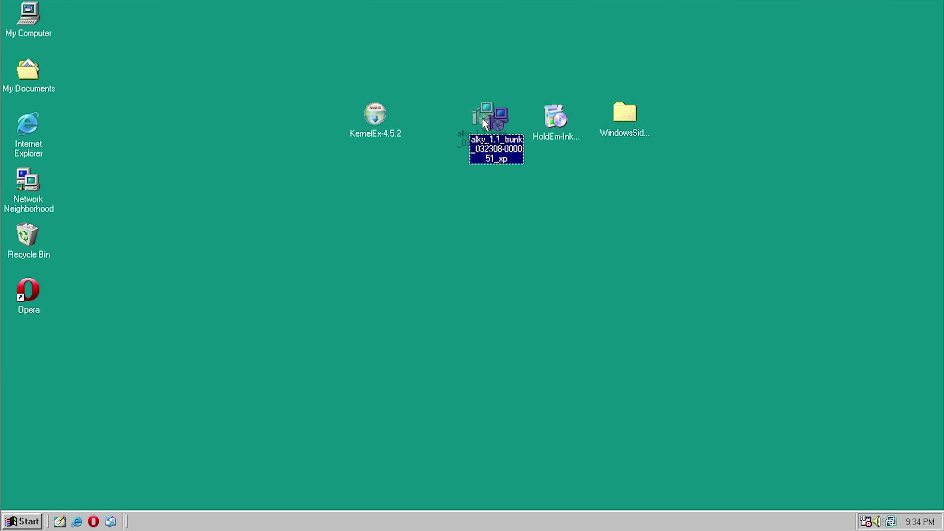
pyautogui.click(555, 122)
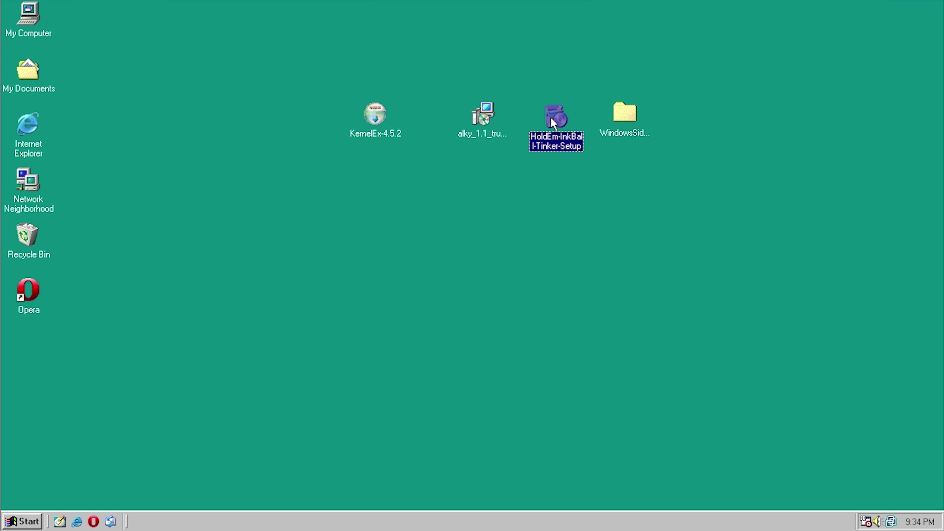
pyautogui.click(559, 256)
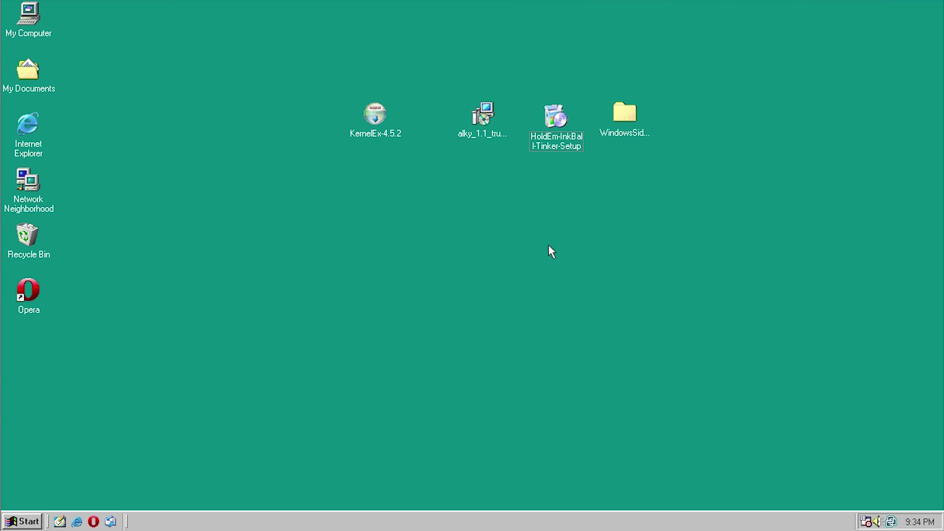
pyautogui.moveTo(511, 194); pyautogui.dragTo(569, 85)
pyautogui.click(599, 208)
# Try to install Alky for Applications, agreeing to the license and keeping the default folder C:\Program Files\Alky for Applications\.
pyautogui.doubleClick(484, 133)
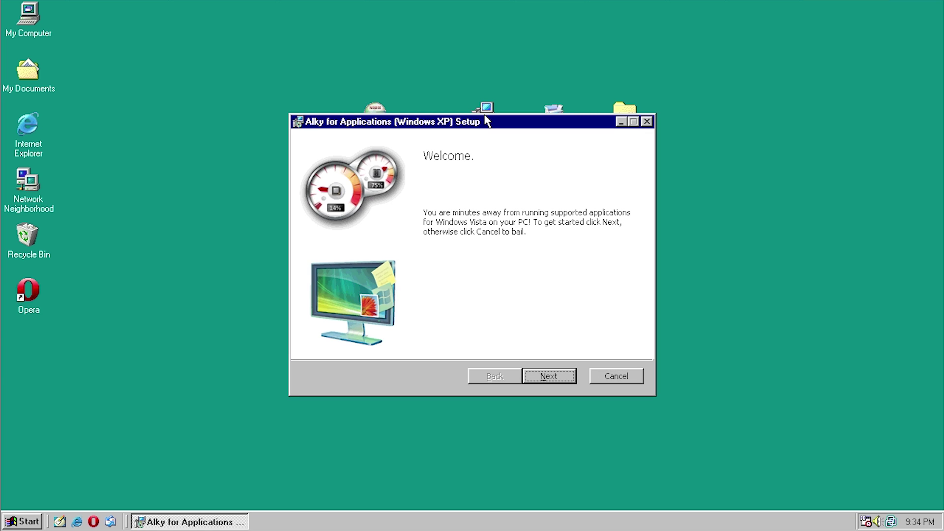
pyautogui.click(545, 376)
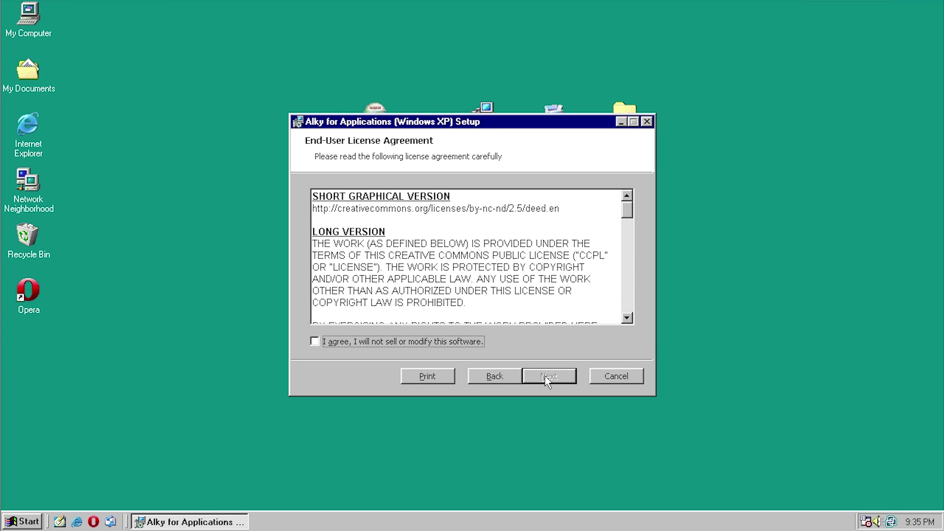
pyautogui.click(417, 340)
pyautogui.click(570, 381)
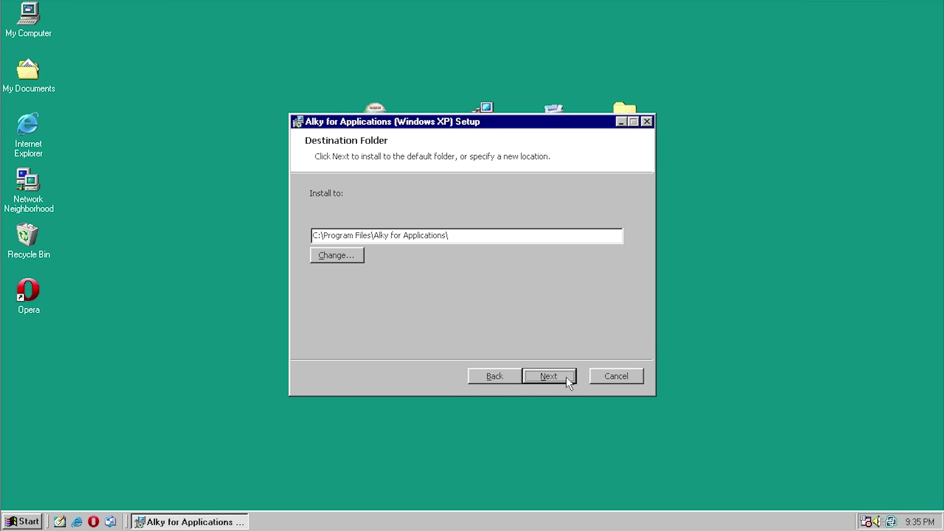
pyautogui.click(571, 381)
pyautogui.click(541, 377)
pyautogui.click(541, 377)
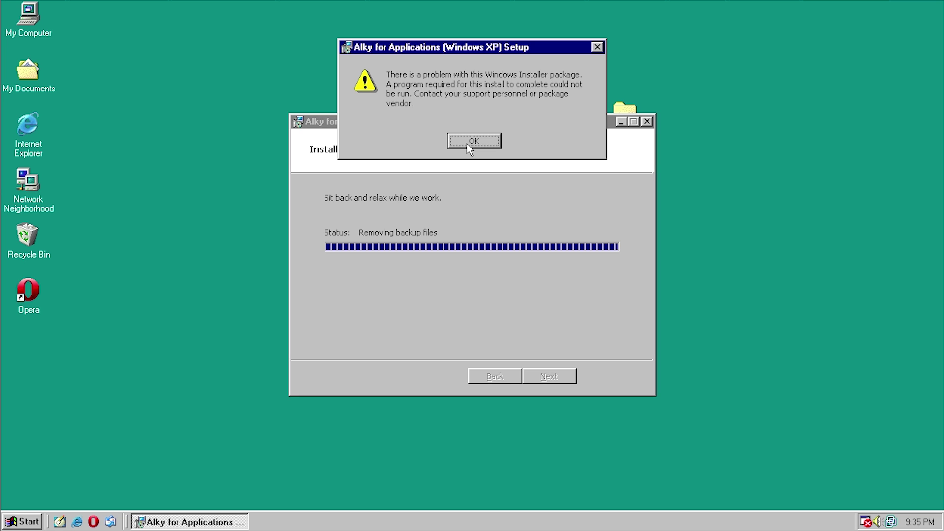
pyautogui.click(467, 141)
pyautogui.click(562, 376)
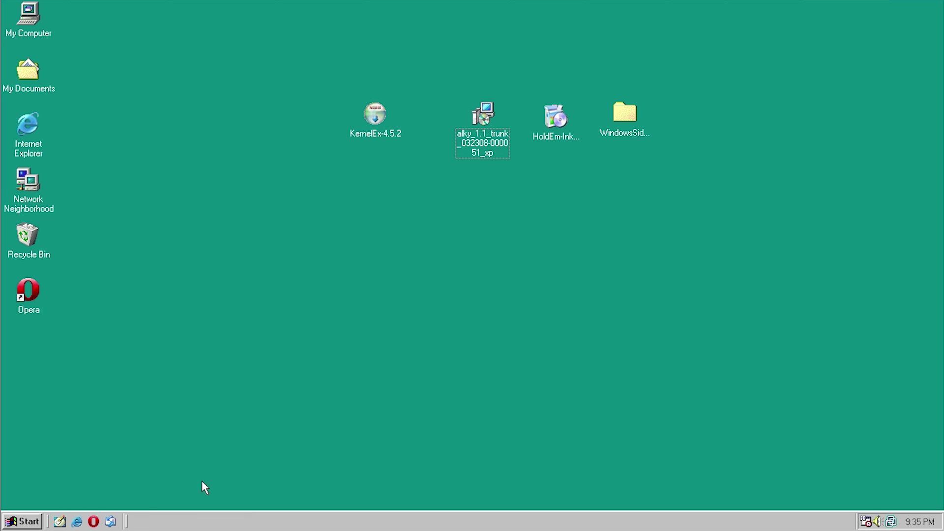
pyautogui.click(37, 524)
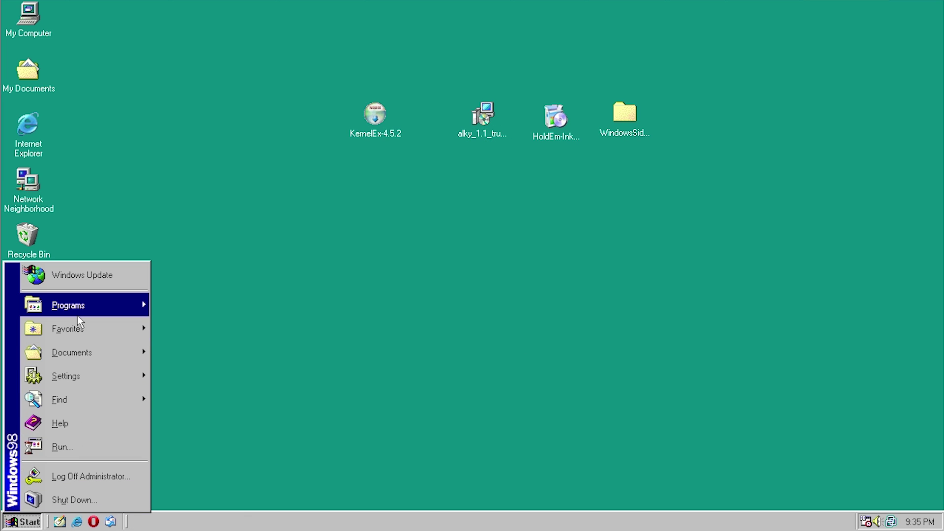
pyautogui.click(221, 246)
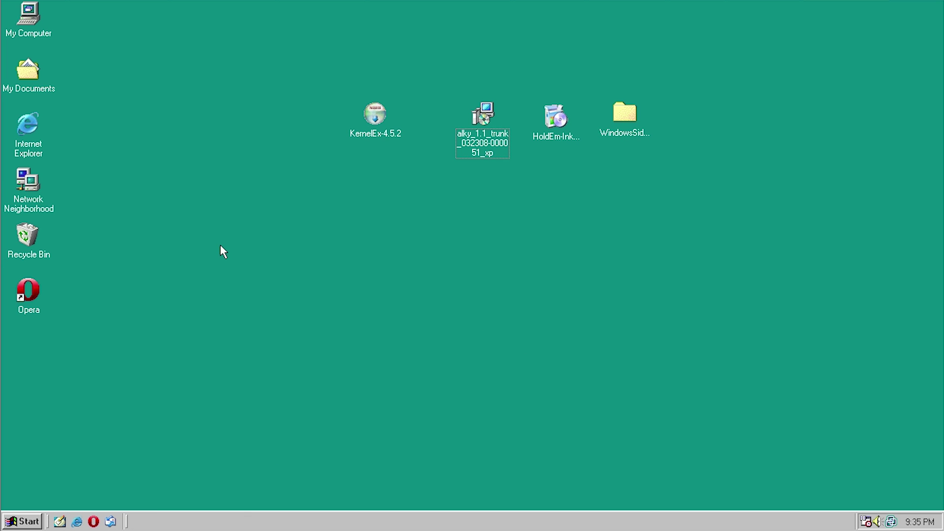
# Try twice to launch the HoldEm-InkBall-Tinker-Setup installer.
pyautogui.doubleClick(560, 124)
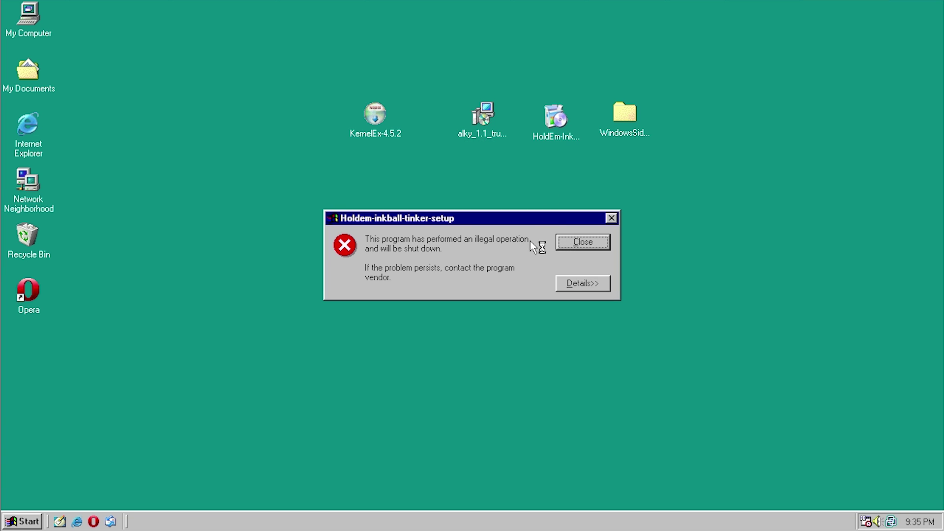
pyautogui.click(570, 243)
pyautogui.doubleClick(565, 130)
pyautogui.click(591, 243)
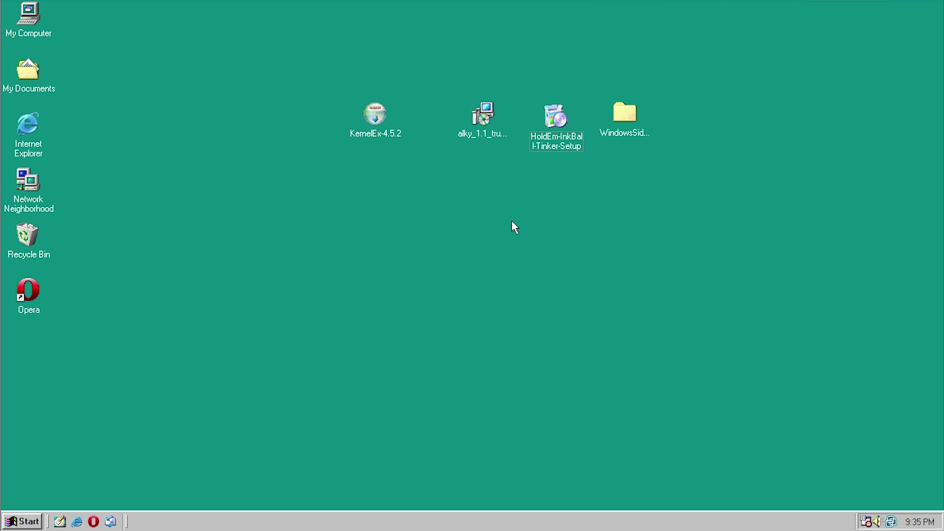
# Install the sidebar.inf setup information file from the WindowsSidebarInstallerforXP folder, and close the folder.
pyautogui.click(375, 118)
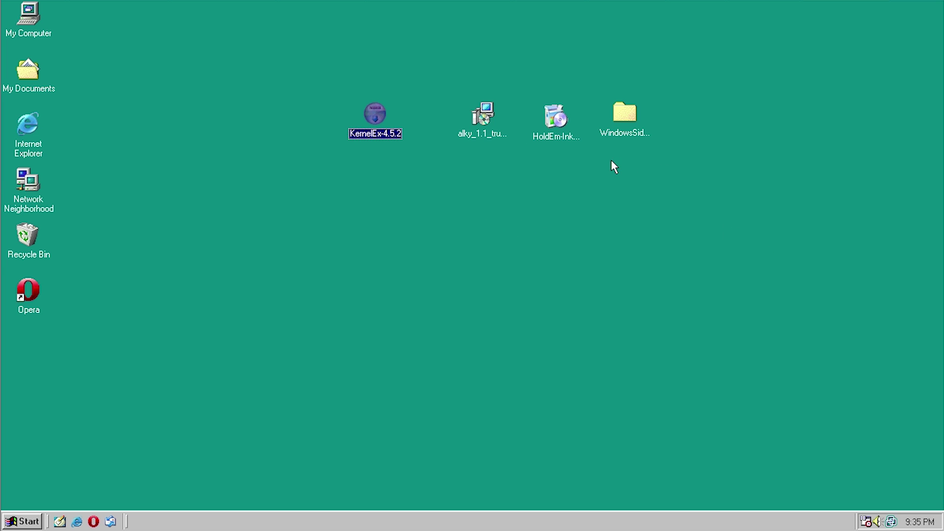
pyautogui.click(624, 114)
pyautogui.doubleClick(618, 112)
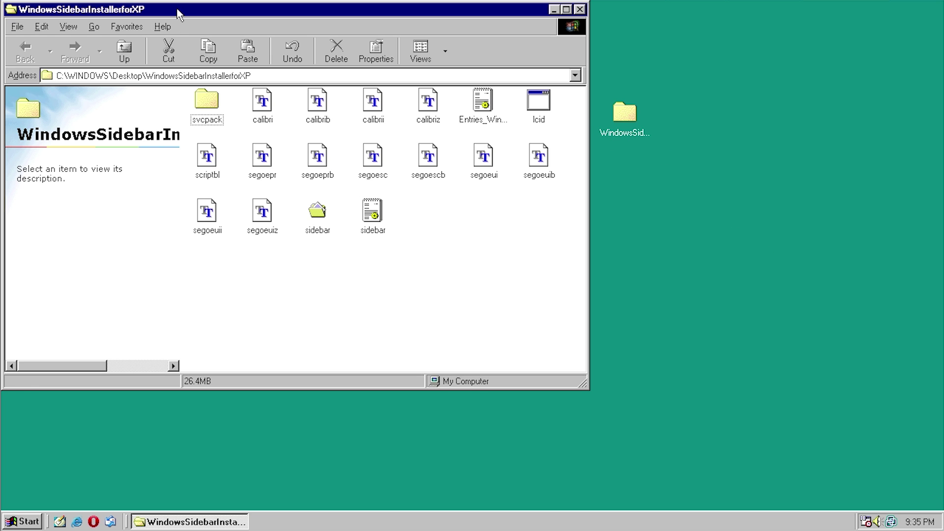
pyautogui.moveTo(177, 12); pyautogui.dragTo(319, 69)
pyautogui.click(513, 268)
pyautogui.click(533, 309)
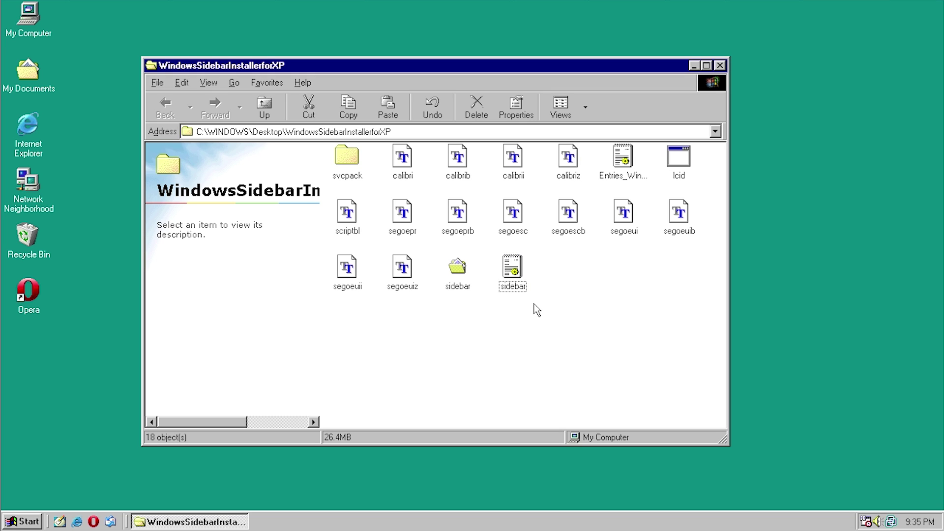
pyautogui.click(513, 273)
pyautogui.rightClick(509, 269)
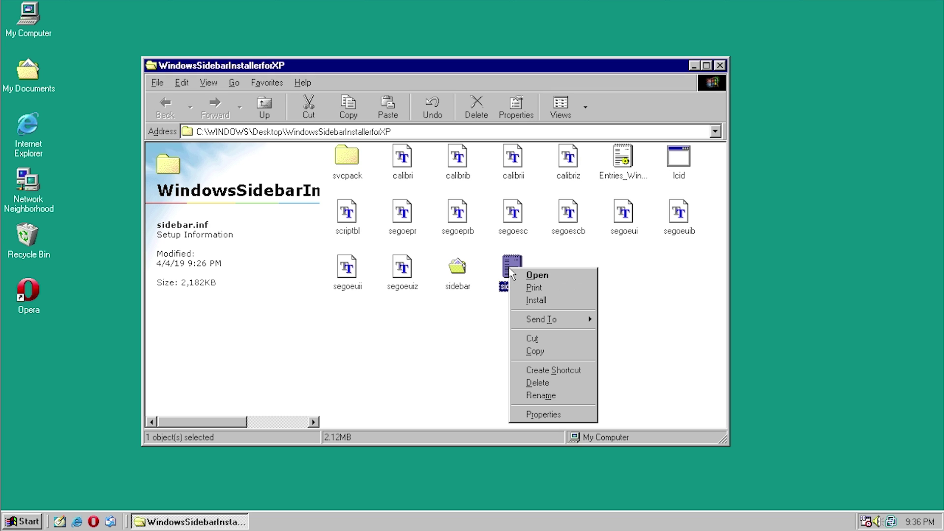
pyautogui.click(548, 303)
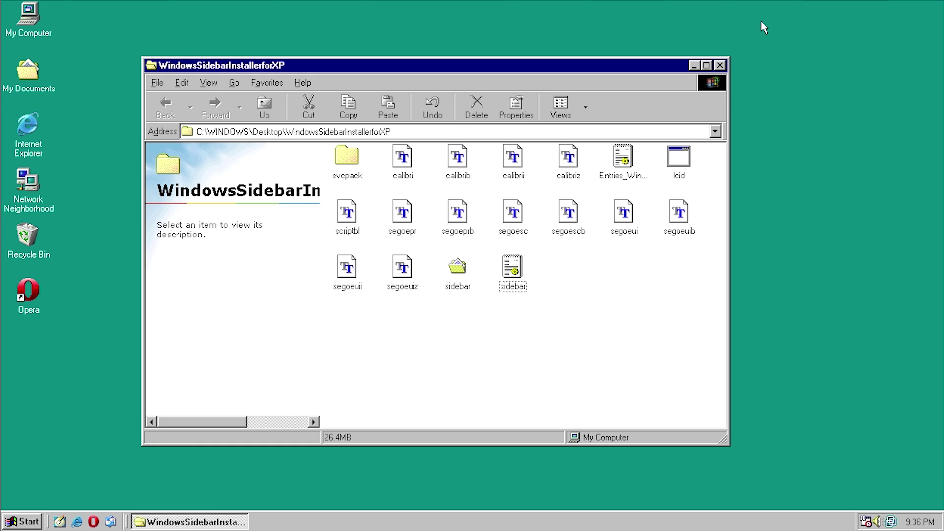
pyautogui.click(720, 65)
# Install KernelEx 4.5.2 with its extensions enabled for all applications, reboot, and dismiss the KernelEx notice.
pyautogui.doubleClick(375, 122)
pyautogui.click(555, 379)
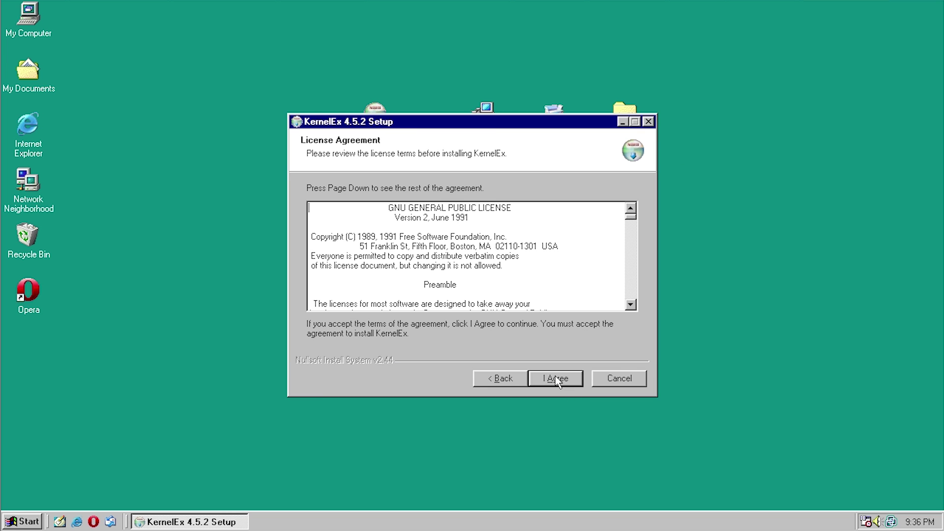
pyautogui.click(557, 380)
pyautogui.click(565, 381)
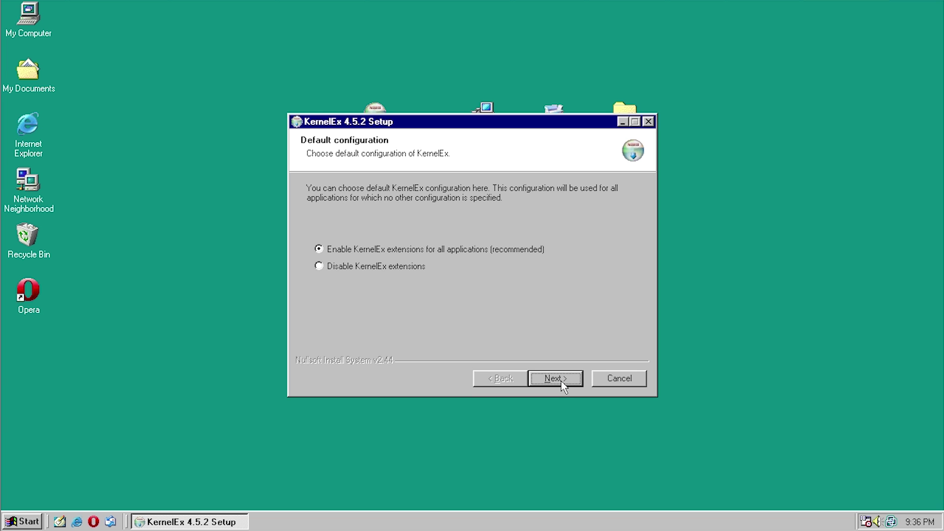
pyautogui.click(562, 382)
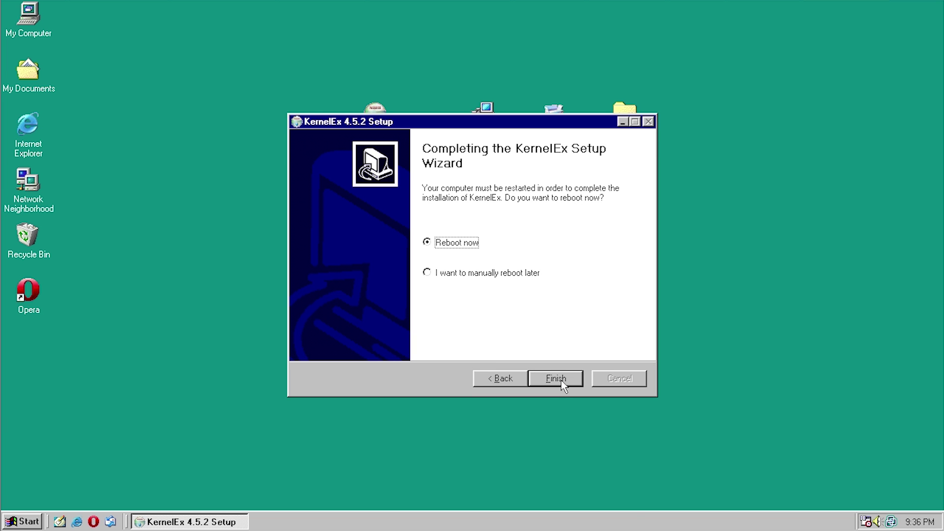
pyautogui.click(560, 379)
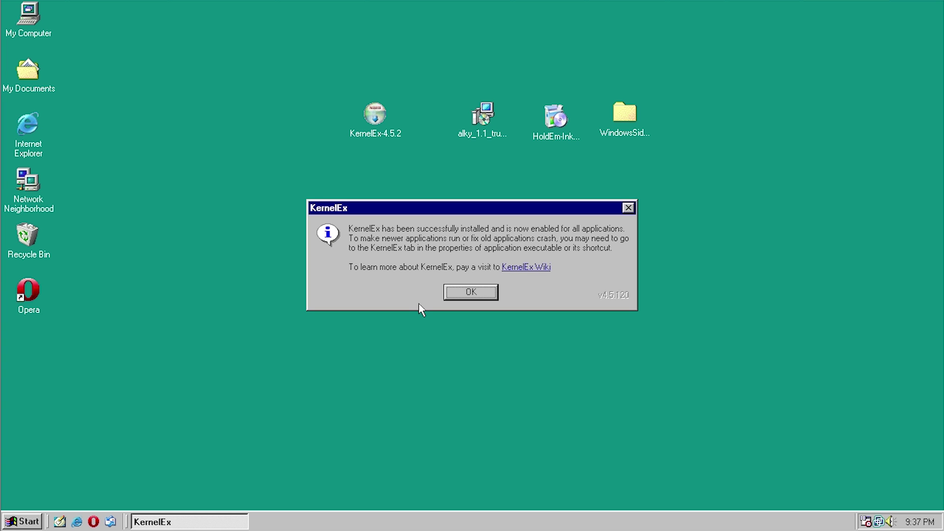
pyautogui.click(447, 297)
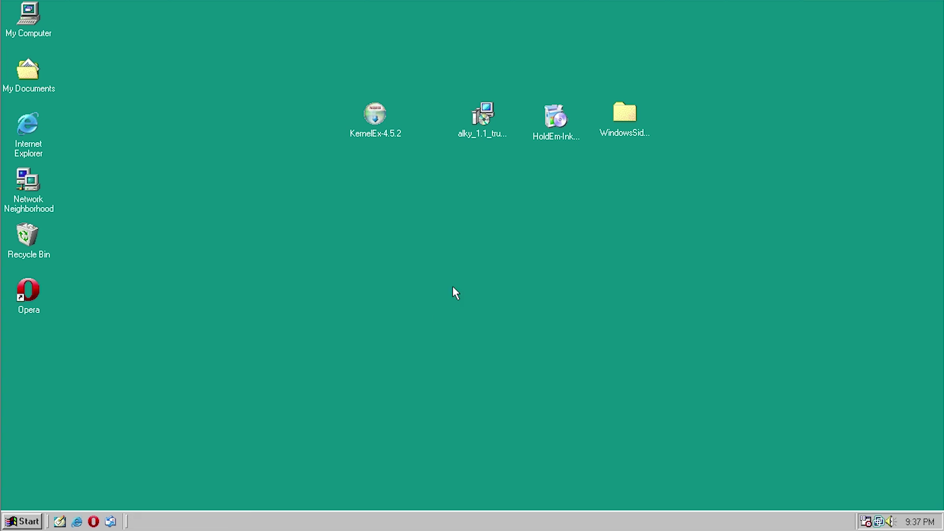
# Run the Alky for Applications installation again, accepting the license and the default destination folder.
pyautogui.doubleClick(484, 120)
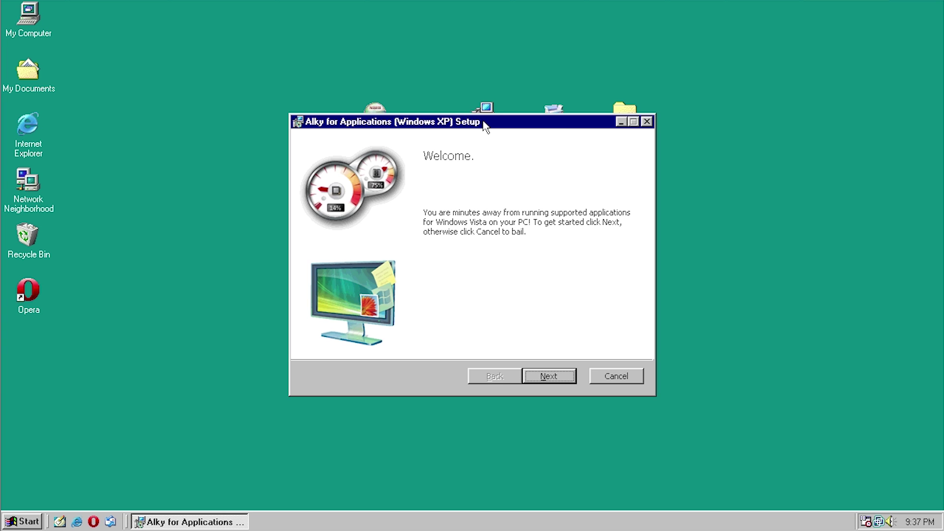
pyautogui.click(551, 379)
pyautogui.click(412, 341)
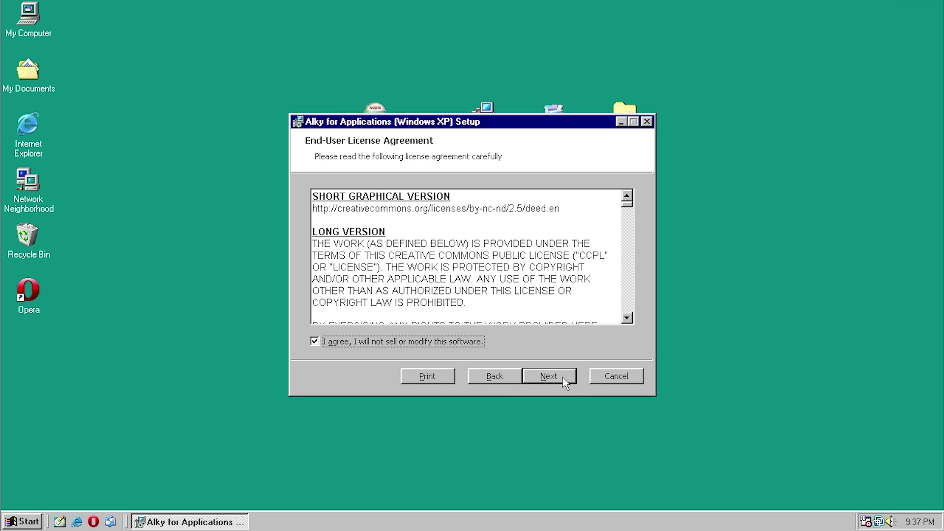
pyautogui.click(562, 377)
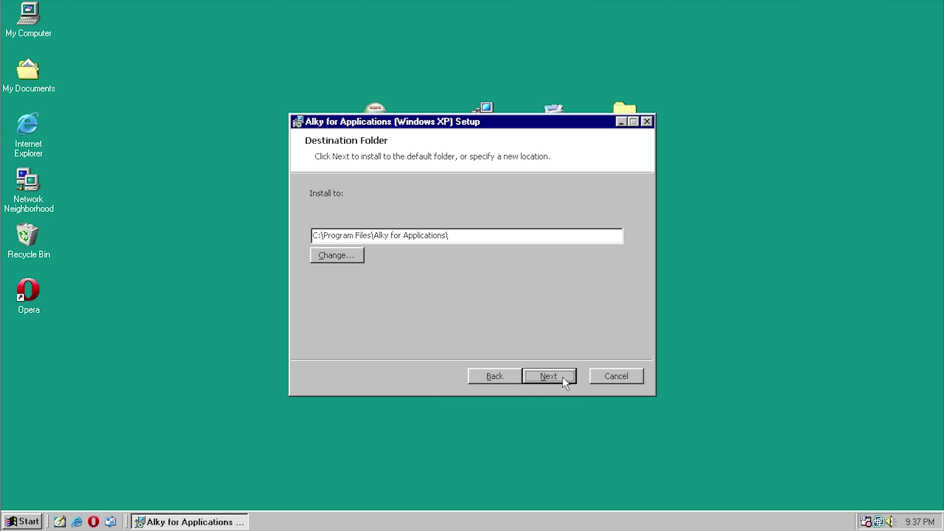
pyautogui.click(563, 376)
pyautogui.click(545, 373)
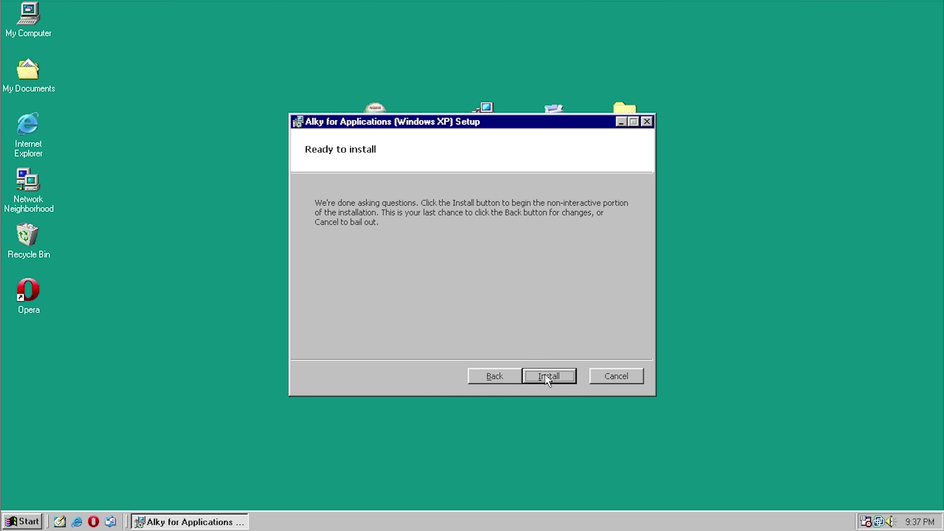
pyautogui.click(545, 373)
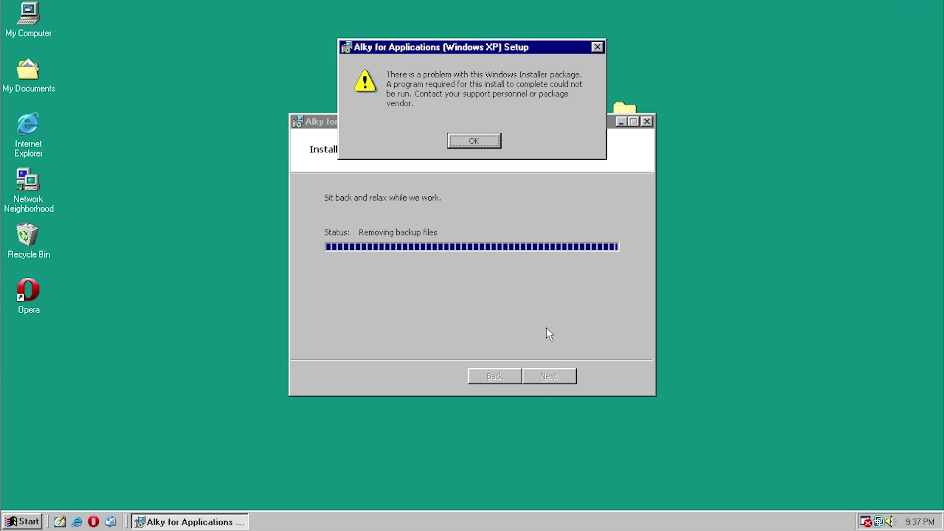
pyautogui.click(475, 140)
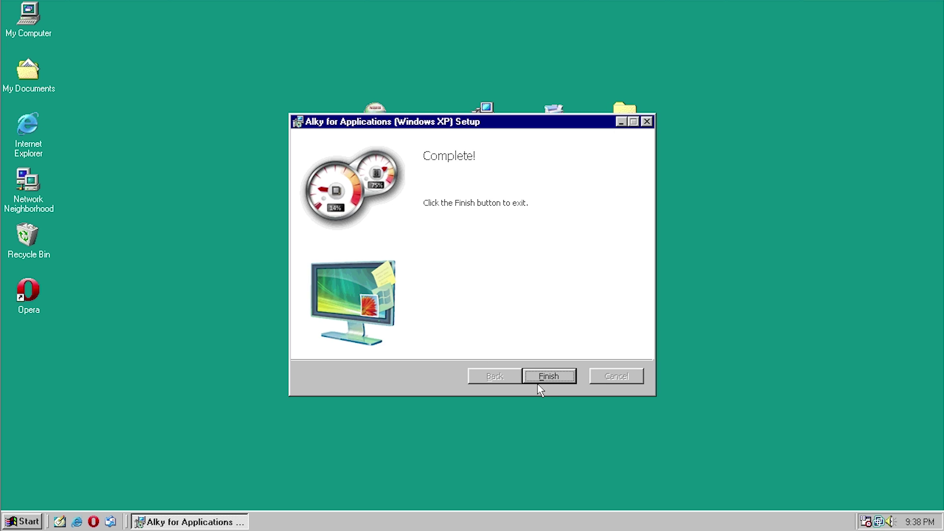
pyautogui.click(541, 379)
# Examine the alky installer package's properties across all pages for KernelEx compatibility settings, and close them without changes.
pyautogui.rightClick(474, 137)
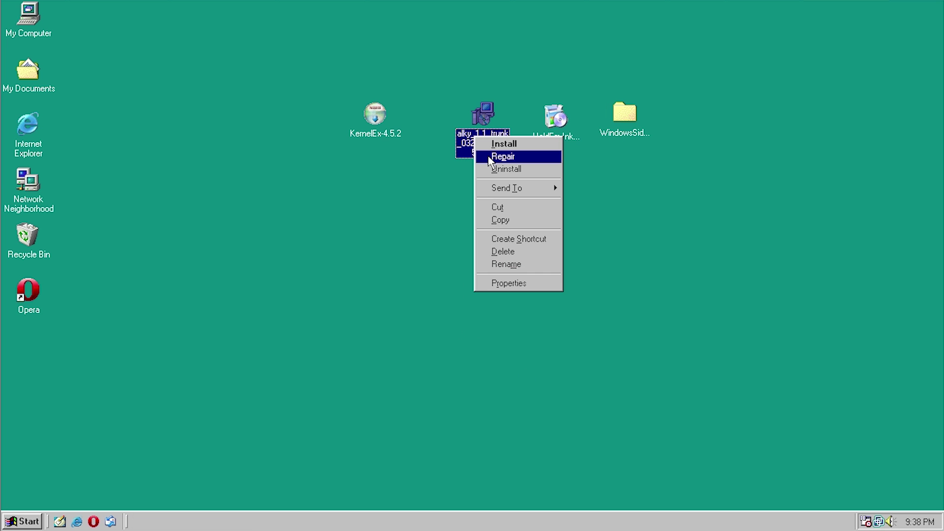
pyautogui.click(515, 285)
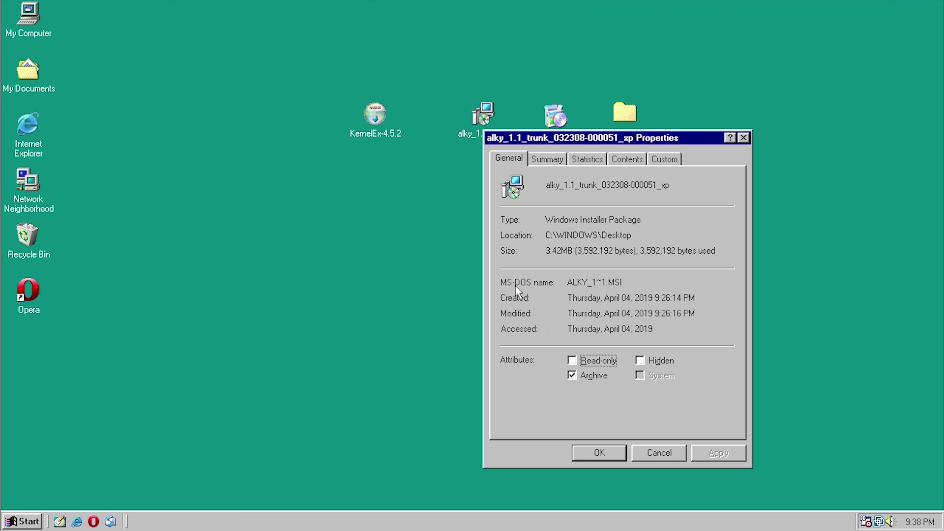
pyautogui.click(562, 159)
pyautogui.click(587, 159)
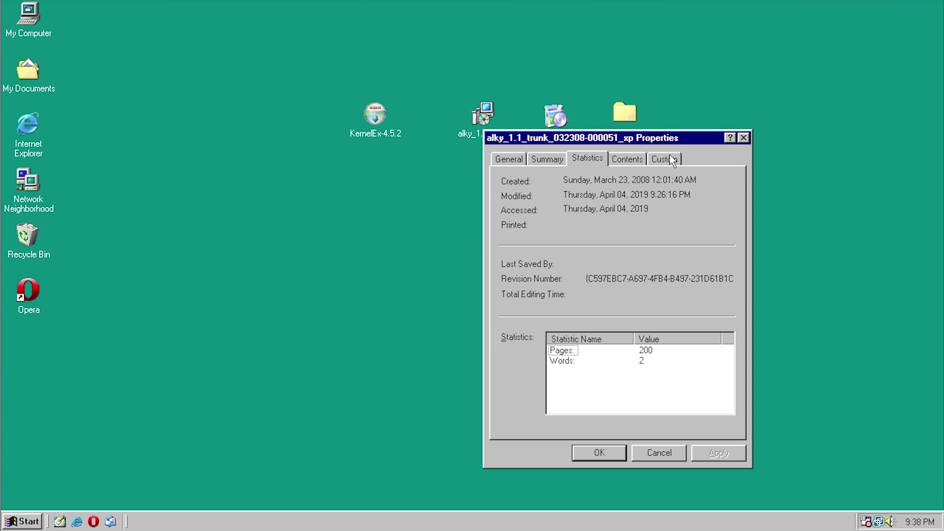
pyautogui.click(628, 159)
pyautogui.hotkey('ctrl', 'Tab')
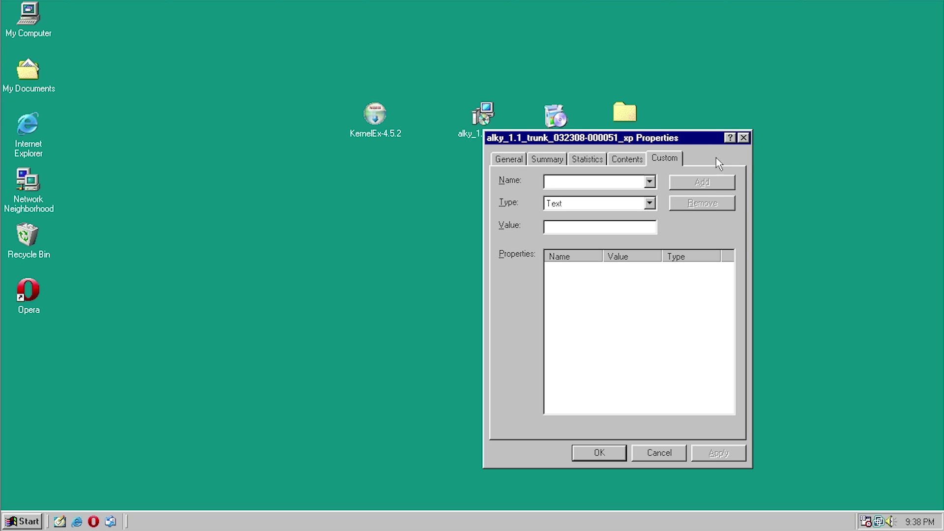
pyautogui.click(493, 160)
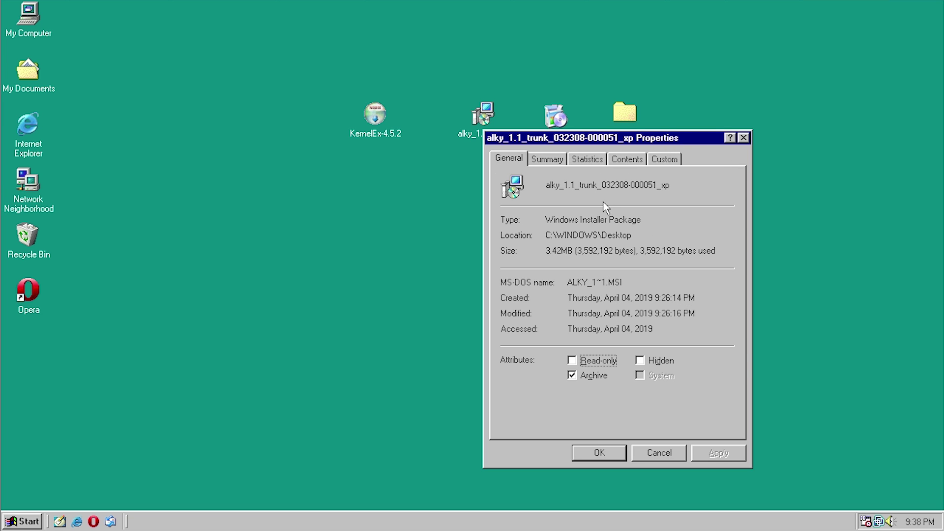
pyautogui.click(654, 453)
# Check the file properties of HoldEm-InkBall-Tinker-Setup for a KernelEx page, and close them.
pyautogui.press('Right')
pyautogui.hotkey('alt', 'Return')
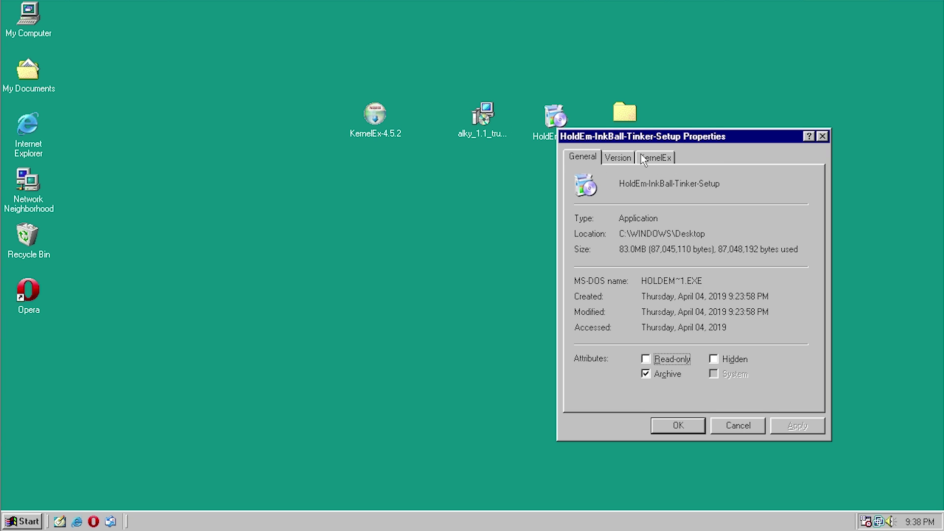
pyautogui.click(820, 138)
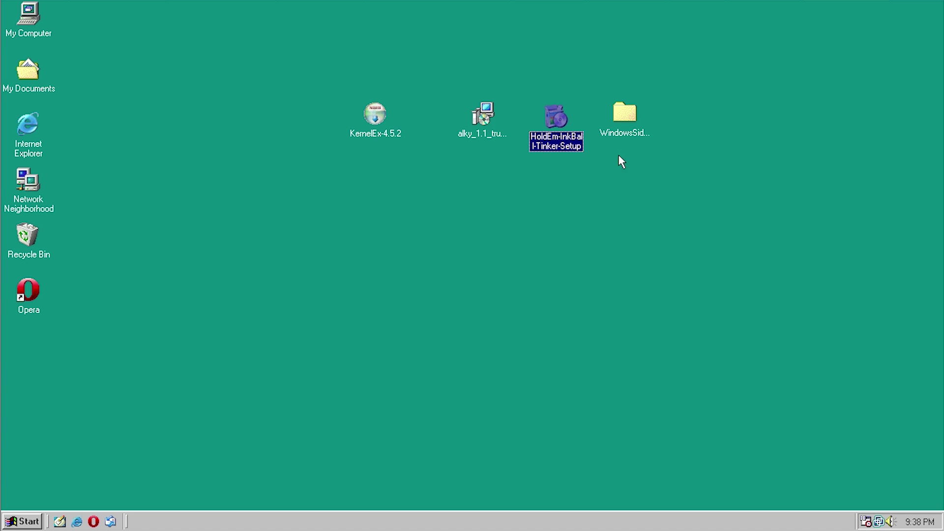
# Open the file properties of HoldEm-InkBall-Tinker-Setup, check its version information, and bring up its KernelEx compatibility options.
pyautogui.click(480, 122)
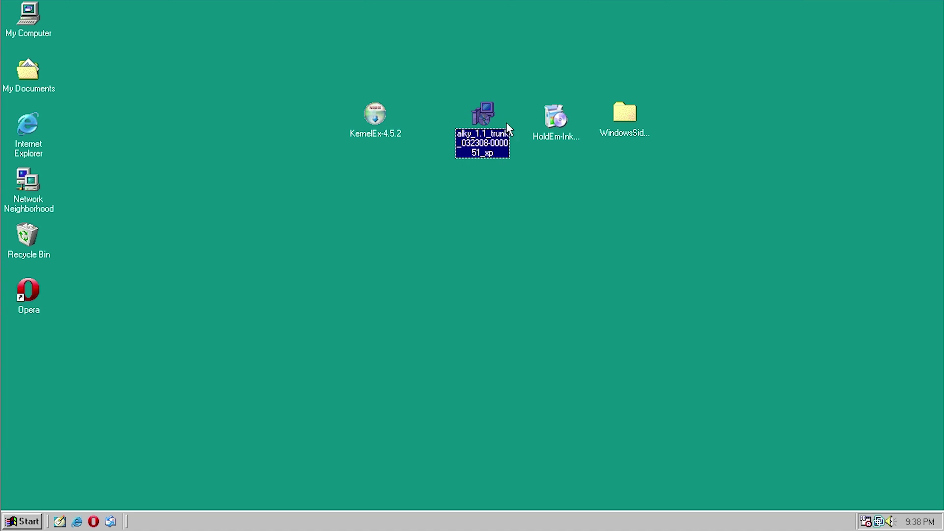
pyautogui.click(559, 126)
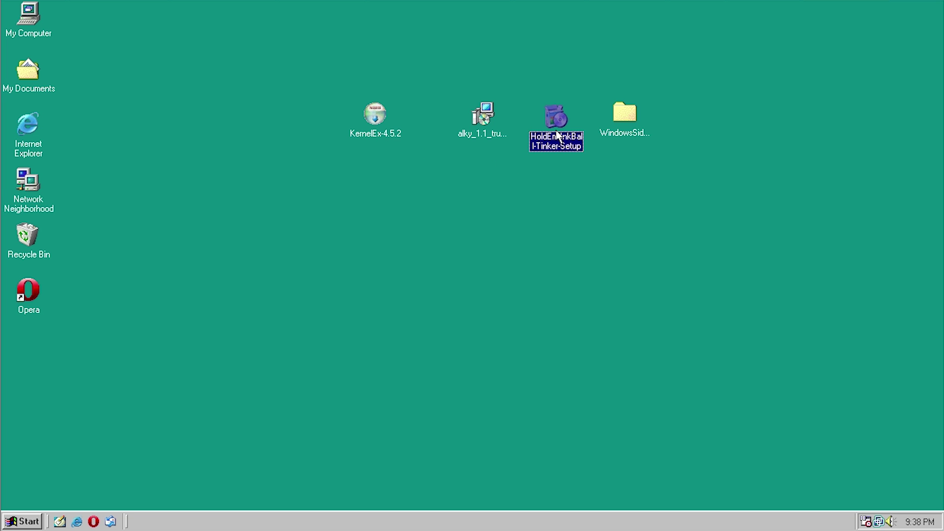
pyautogui.rightClick(557, 129)
pyautogui.click(581, 250)
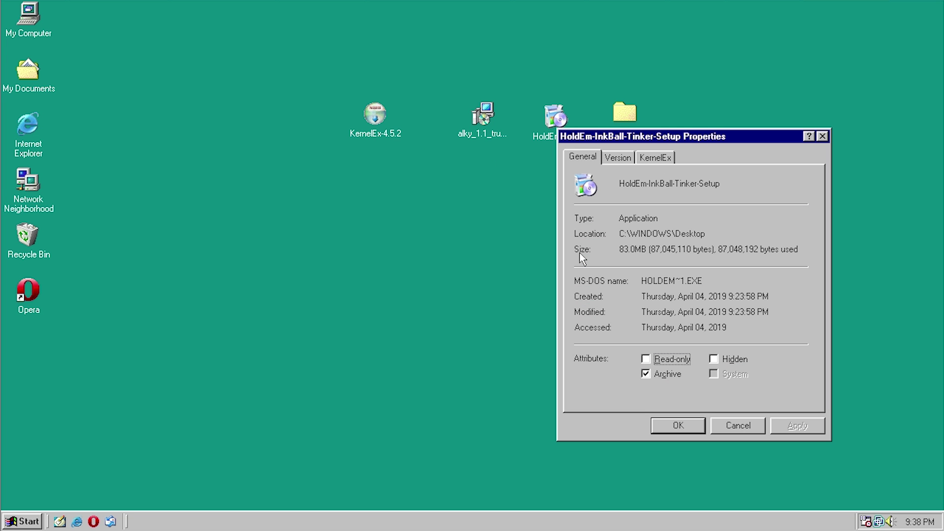
pyautogui.click(617, 158)
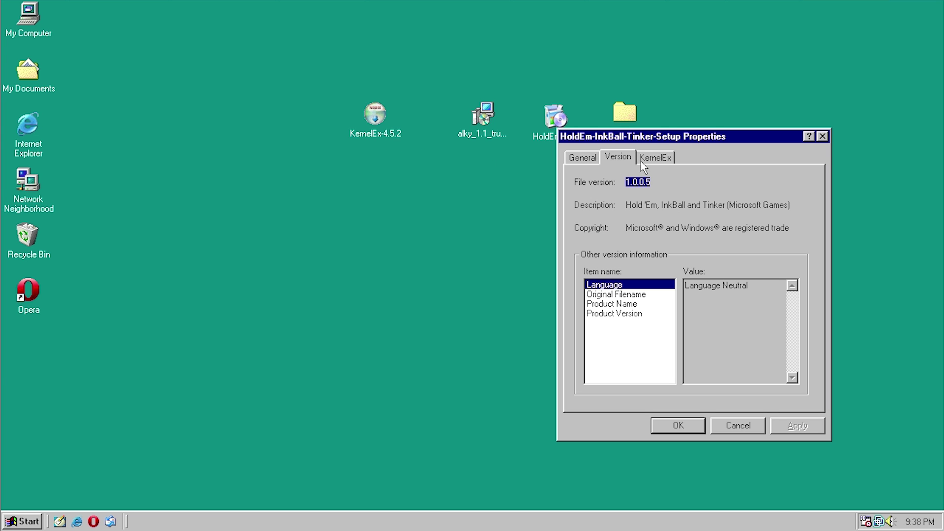
pyautogui.click(651, 159)
pyautogui.click(620, 158)
pyautogui.click(654, 158)
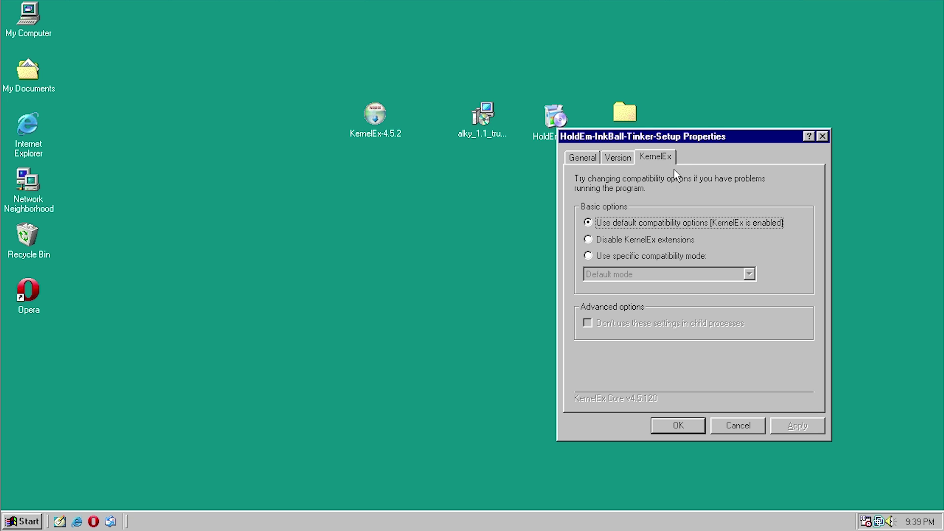
# Set HoldEm-InkBall-Tinker-Setup to use the specific KernelEx compatibility mode Windows Vista and confirm the properties.
pyautogui.click(623, 258)
pyautogui.click(749, 274)
pyautogui.moveTo(751, 302); pyautogui.dragTo(751, 319)
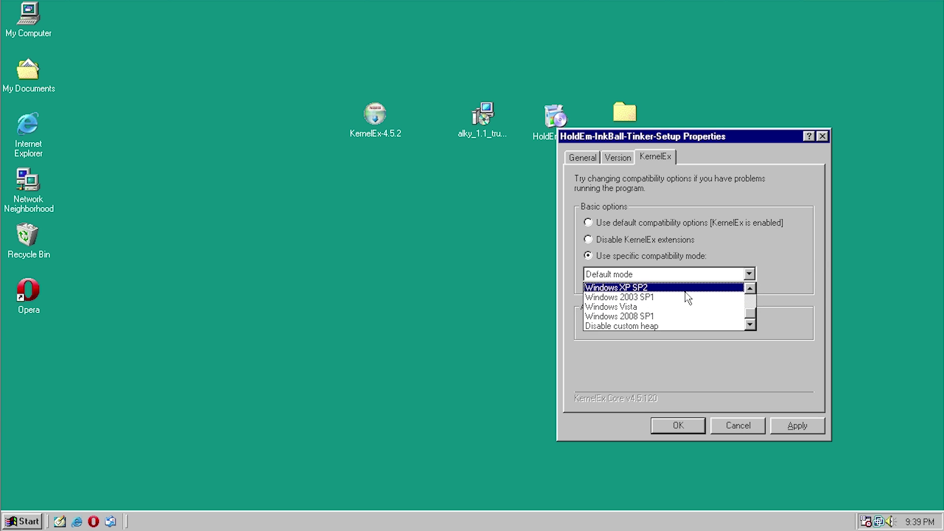
pyautogui.click(664, 307)
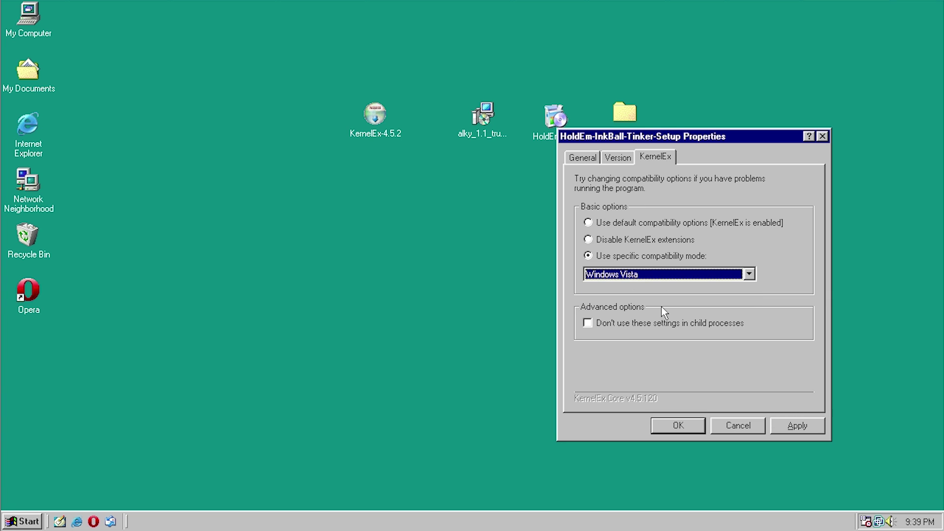
pyautogui.click(645, 275)
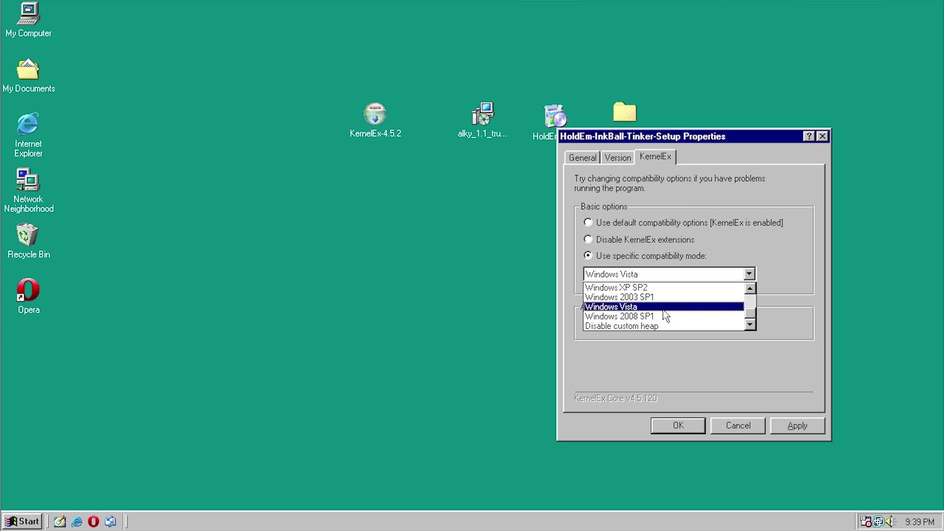
pyautogui.click(663, 307)
pyautogui.click(669, 426)
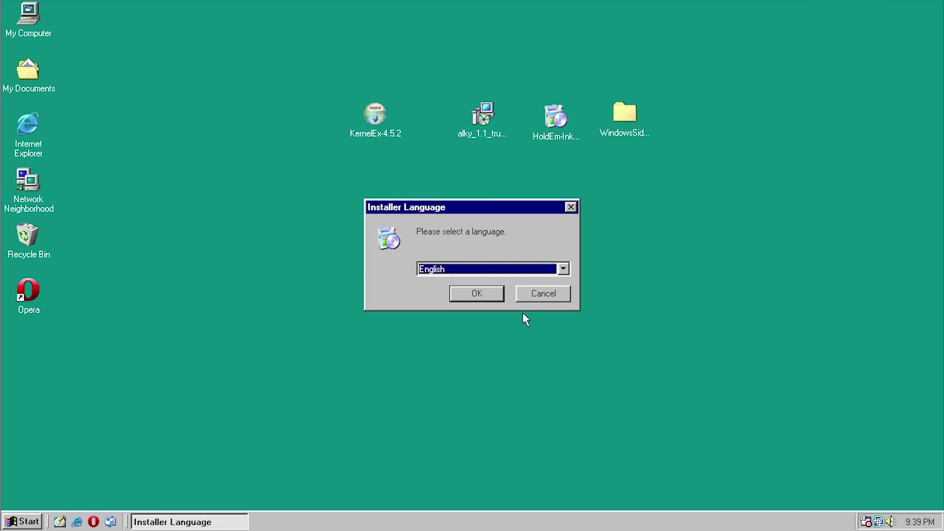
# Begin the Hold 'Em, InkBall and Tinker setup in English and proceed to the choice of components.
pyautogui.click(492, 297)
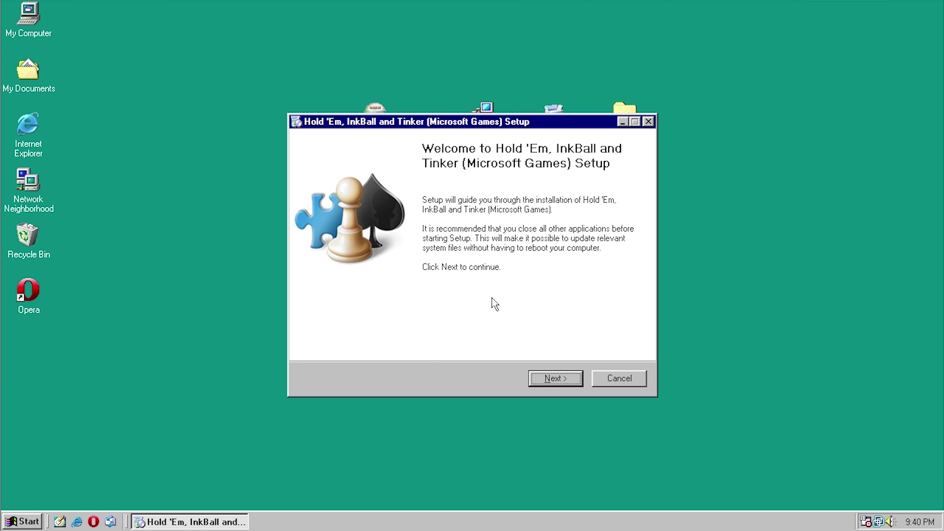
pyautogui.click(542, 381)
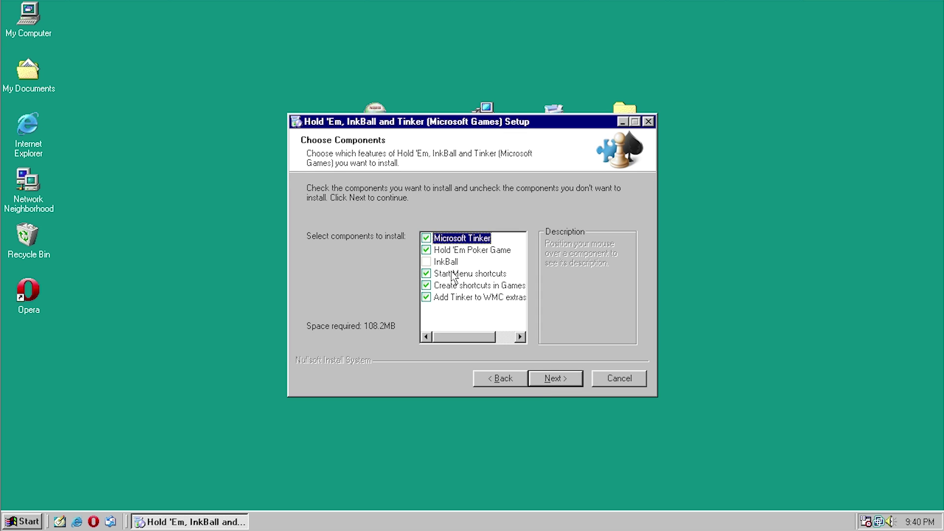
# Try to include InkBall in the components to install, switching Start Menu shortcuts off and back on.
pyautogui.click(428, 263)
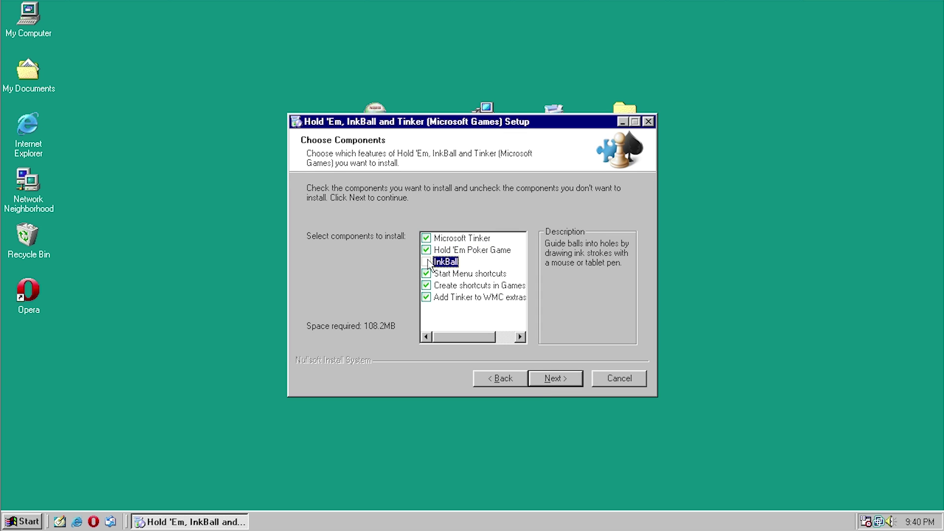
pyautogui.click(427, 273)
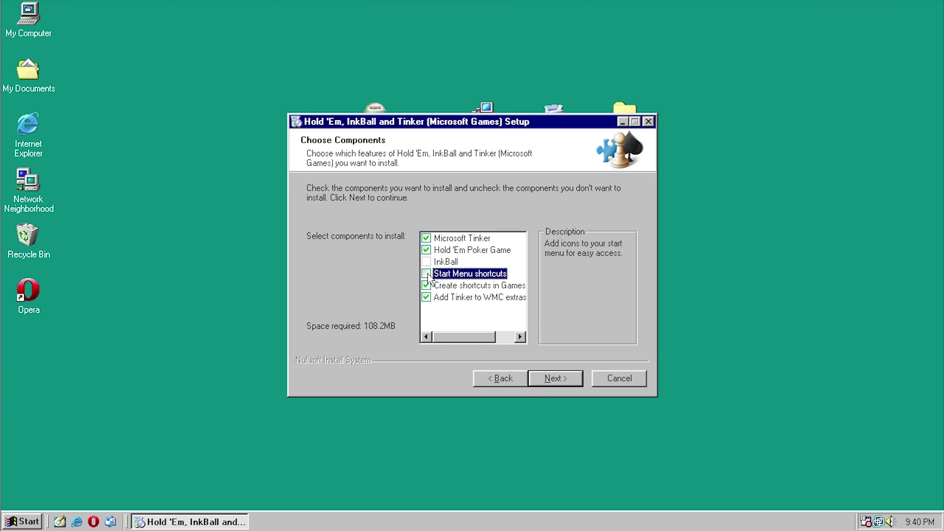
pyautogui.click(428, 265)
pyautogui.click(426, 273)
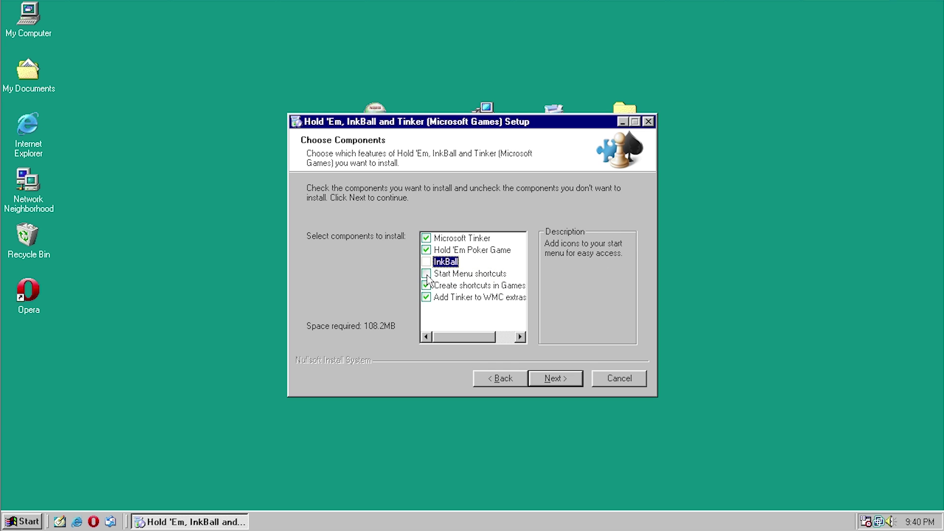
pyautogui.click(428, 265)
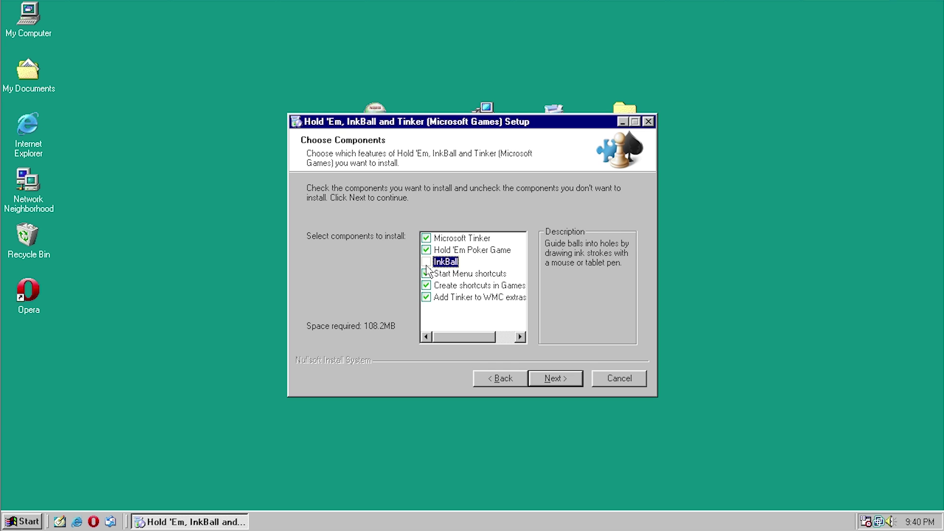
# Switch the Tinker, Hold 'Em, shortcut and WMC extras components off and back on while trying InkBall again.
pyautogui.click(426, 250)
pyautogui.click(427, 238)
pyautogui.click(427, 238)
pyautogui.click(426, 250)
pyautogui.click(426, 262)
pyautogui.click(426, 297)
pyautogui.click(426, 285)
pyautogui.click(426, 273)
pyautogui.click(426, 250)
pyautogui.click(426, 238)
pyautogui.click(433, 261)
pyautogui.click(426, 250)
pyautogui.click(426, 239)
pyautogui.click(426, 273)
pyautogui.click(426, 285)
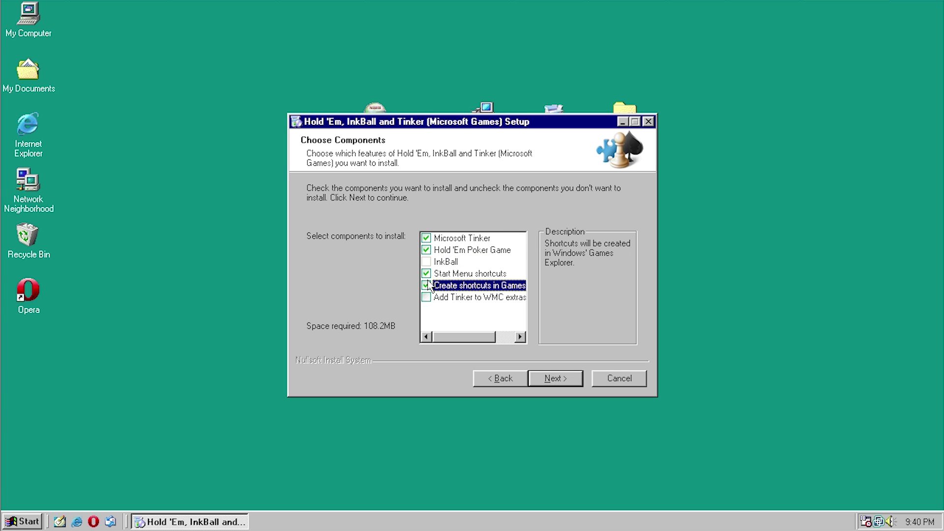
pyautogui.click(426, 297)
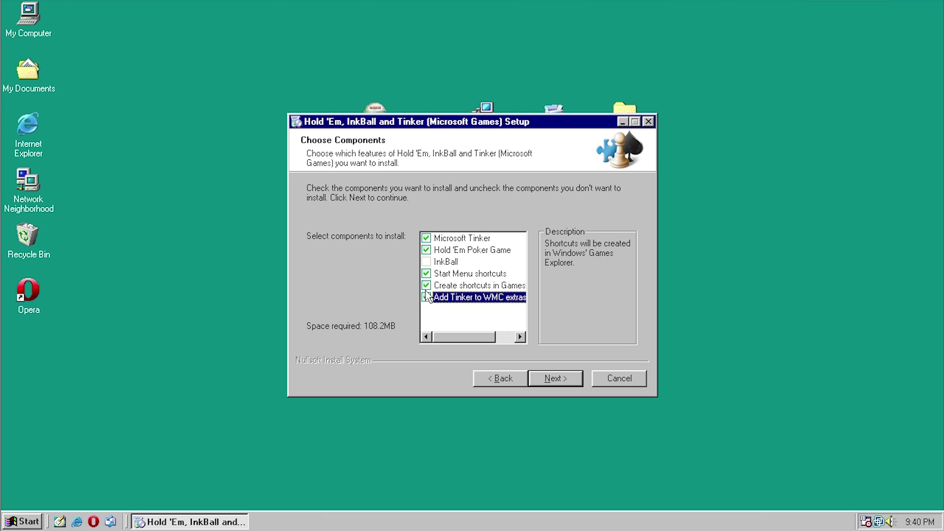
# Proceed to the install location, return to the component choice, and retry including InkBall.
pyautogui.click(551, 382)
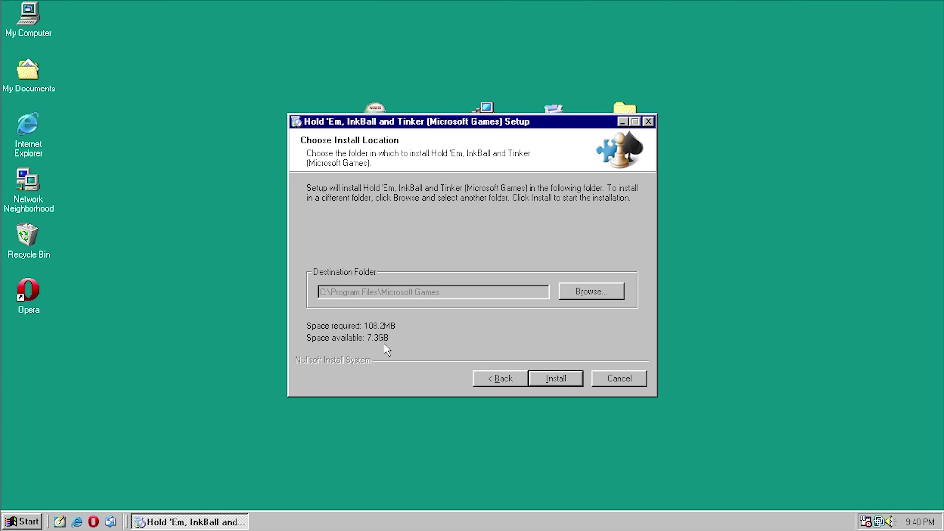
pyautogui.click(492, 387)
pyautogui.click(445, 262)
pyautogui.click(426, 261)
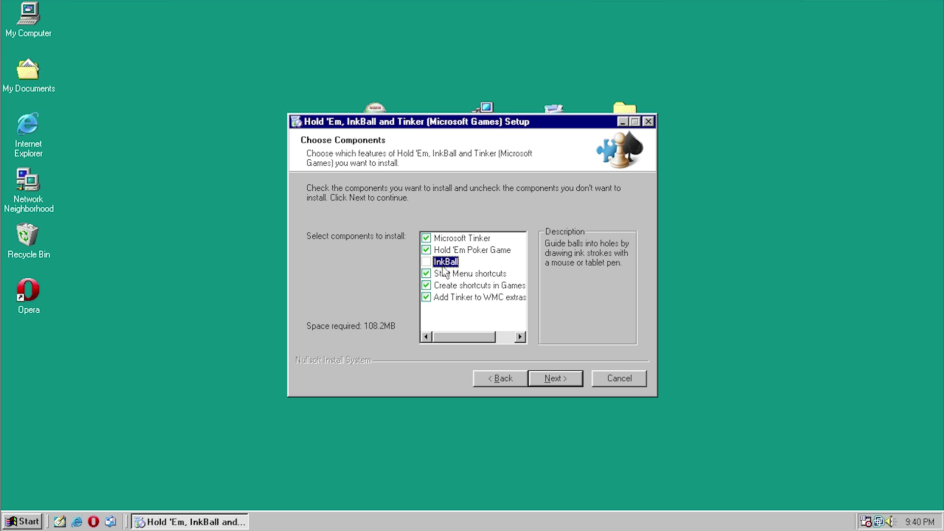
# Install the selected games to C:\Program Files\Microsoft Games with the installation details shown, and finish the setup.
pyautogui.click(554, 384)
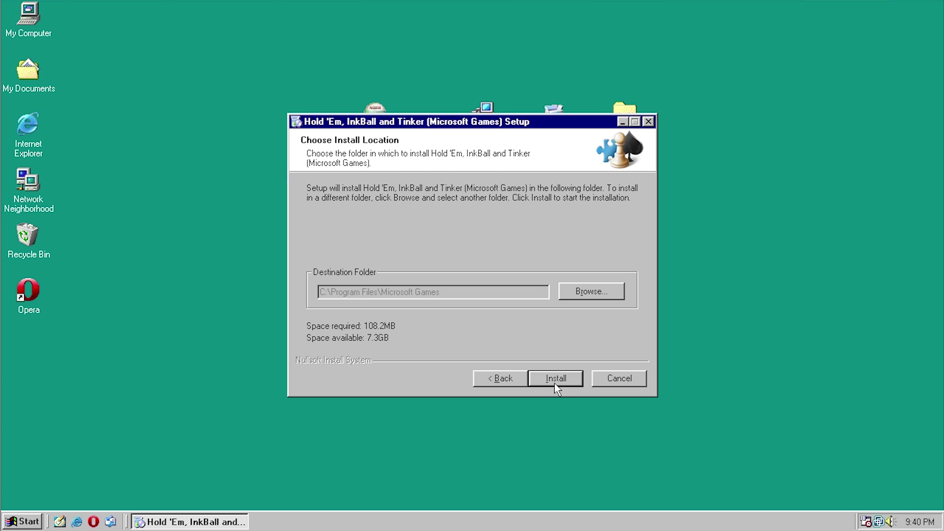
pyautogui.click(554, 385)
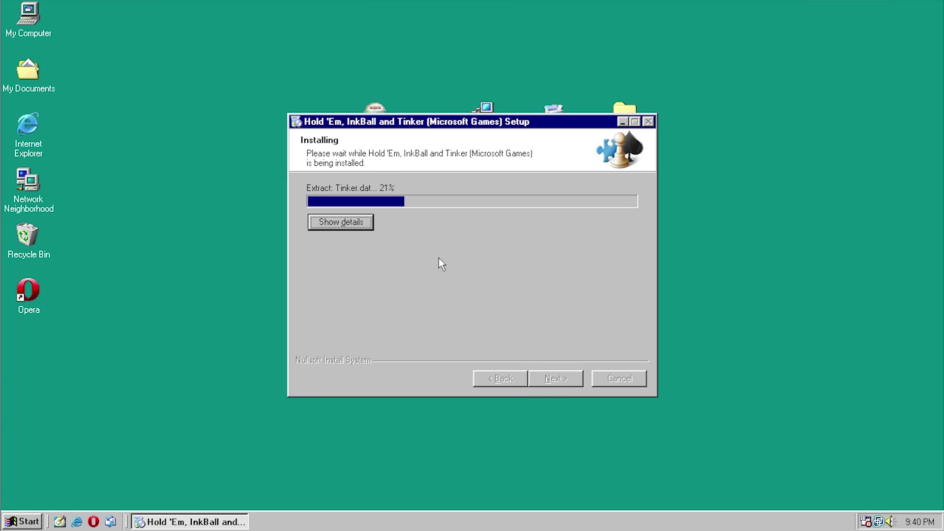
pyautogui.click(352, 224)
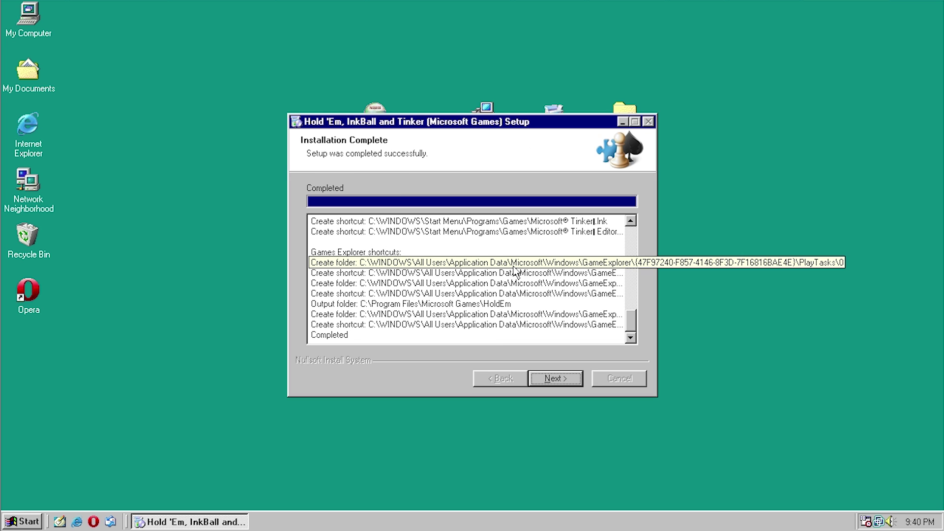
pyautogui.click(551, 377)
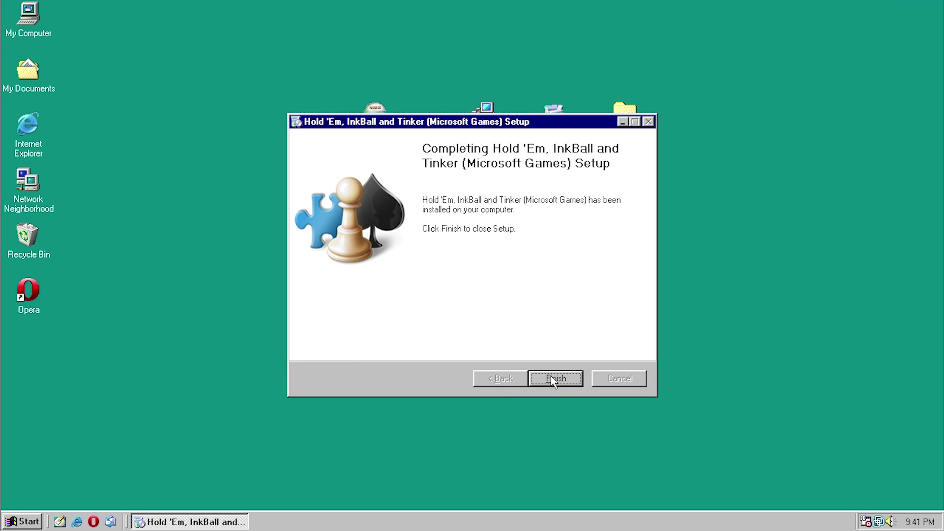
pyautogui.click(552, 380)
# Try to launch the newly installed Hold 'Em game and dismiss the error dialog.
pyautogui.click(22, 522)
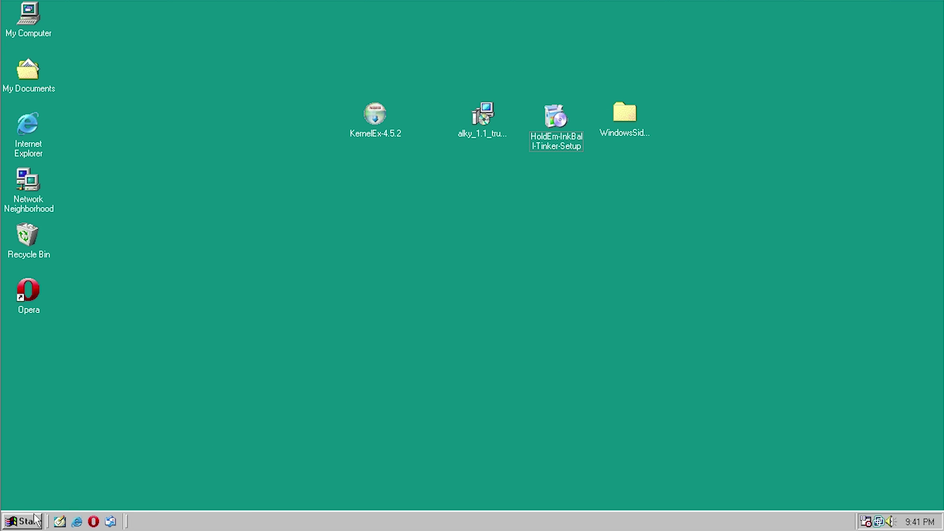
pyautogui.moveTo(83, 313)
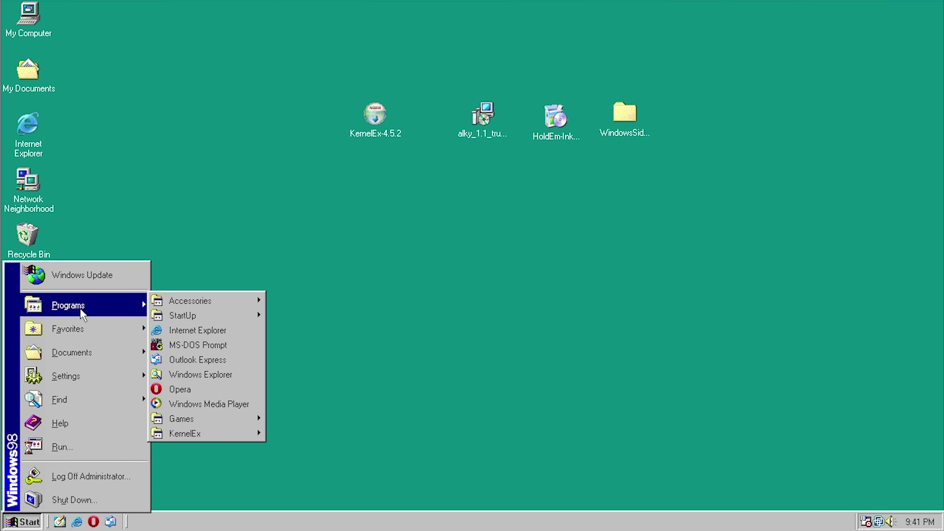
pyautogui.moveTo(213, 422)
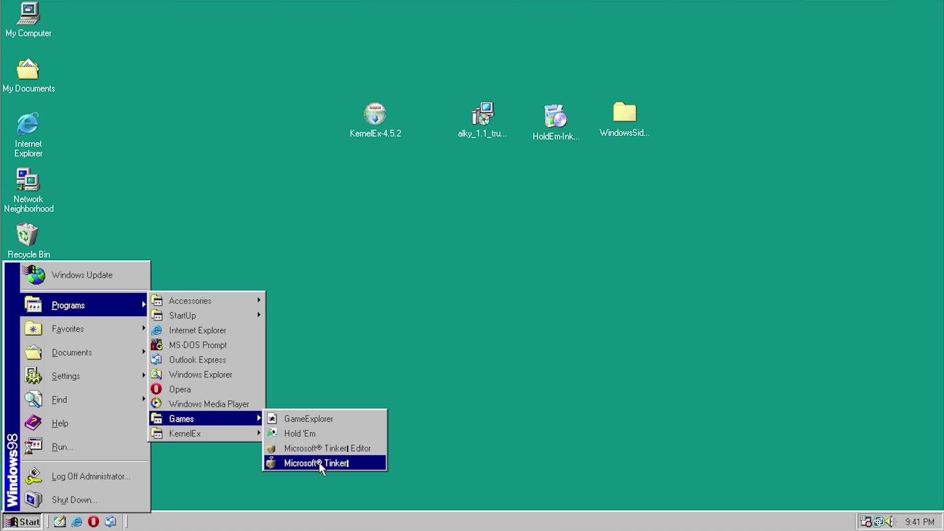
pyautogui.click(303, 434)
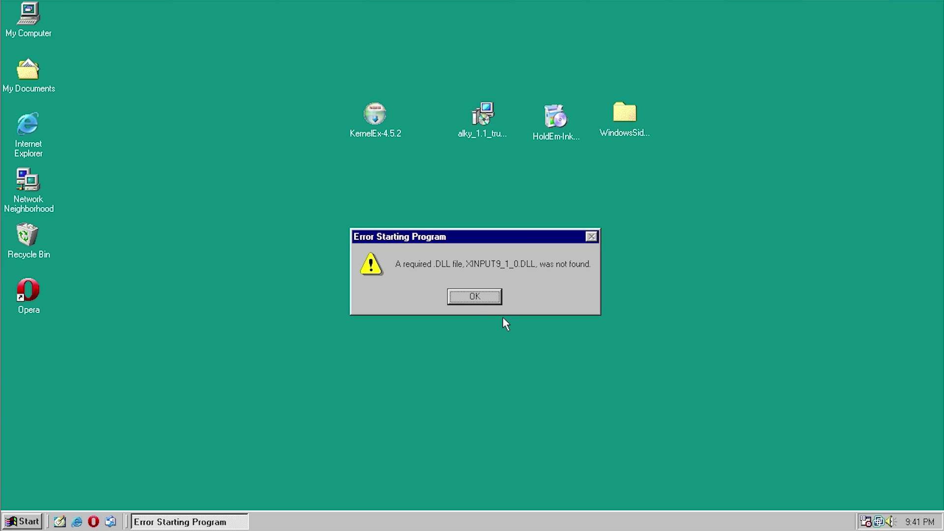
pyautogui.click(474, 297)
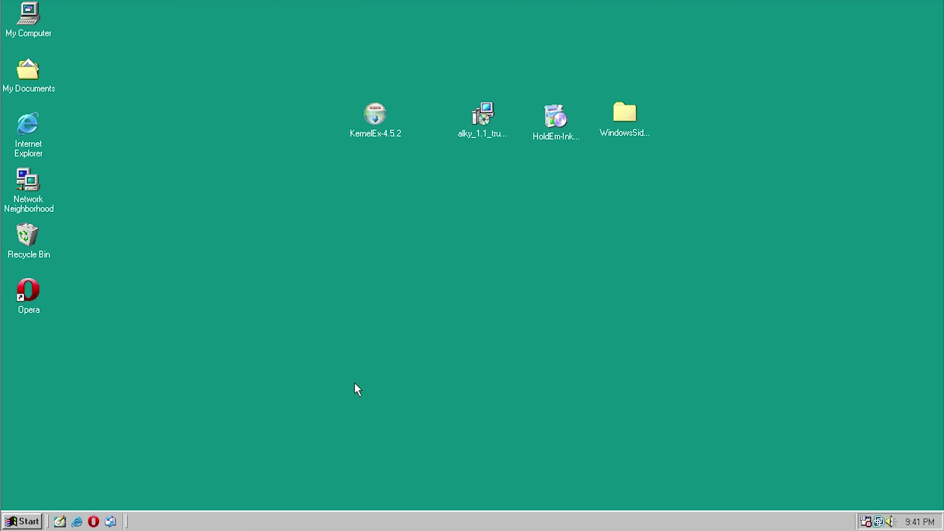
# Set the Hold 'Em shortcut to use the specific KernelEx compatibility mode Windows Vista in its properties.
pyautogui.click(23, 522)
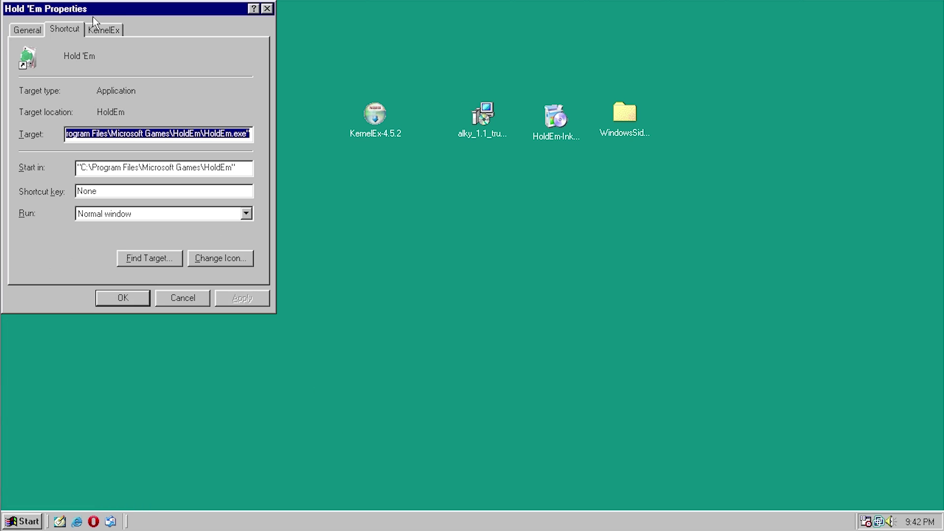
pyautogui.moveTo(129, 9); pyautogui.dragTo(357, 169)
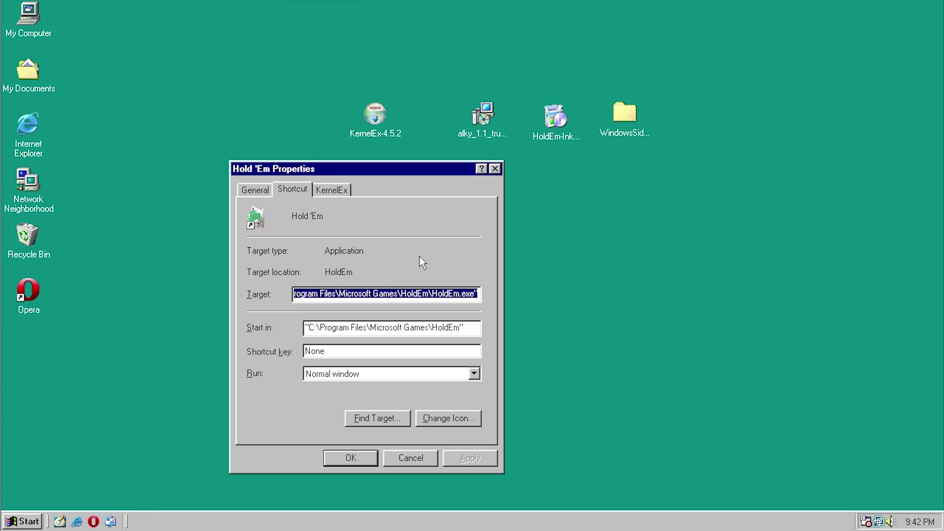
pyautogui.click(332, 190)
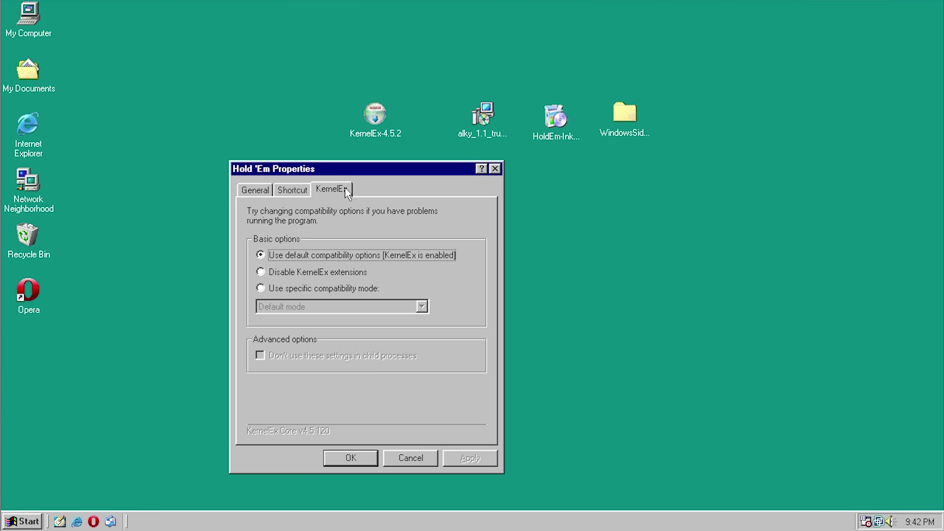
pyautogui.click(273, 290)
pyautogui.click(421, 307)
pyautogui.scroll(-2, 432, 369)
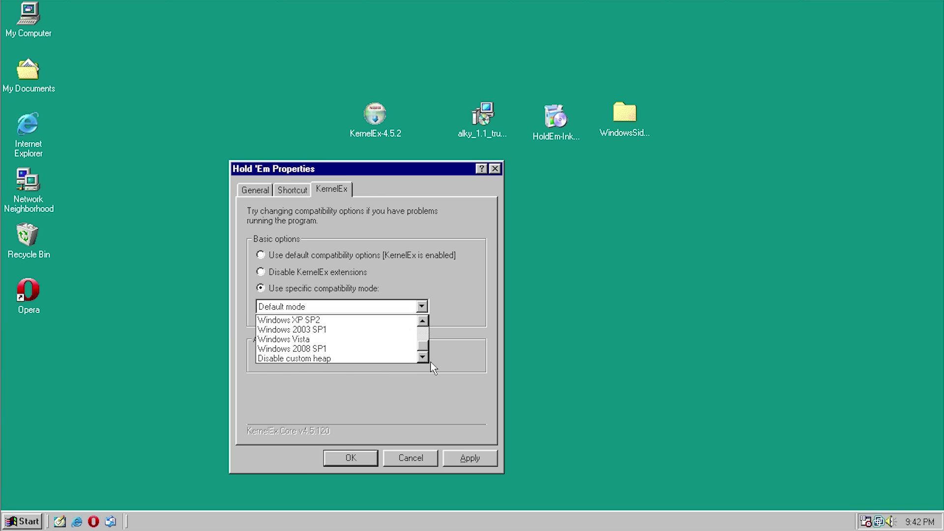
pyautogui.click(347, 339)
pyautogui.click(350, 458)
# Try launching Hold 'Em again under its Windows Vista compatibility mode.
pyautogui.click(20, 521)
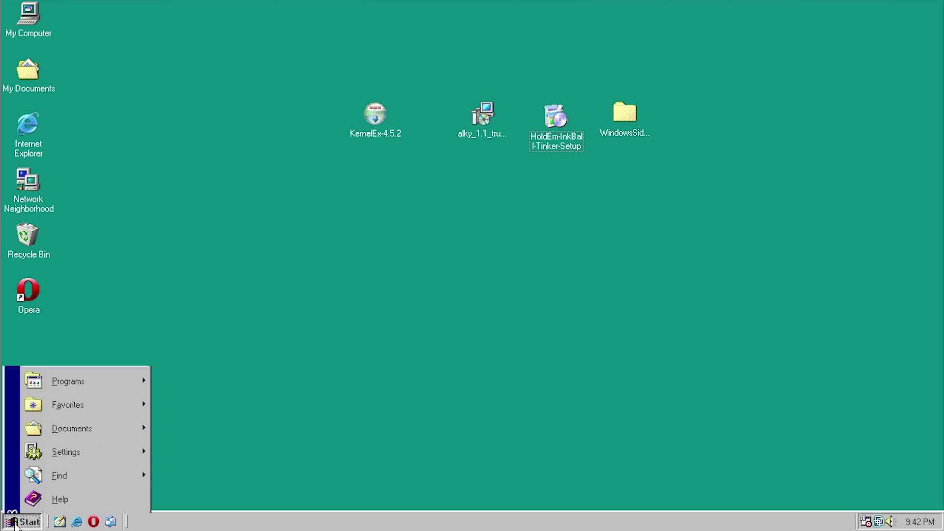
pyautogui.moveTo(63, 308)
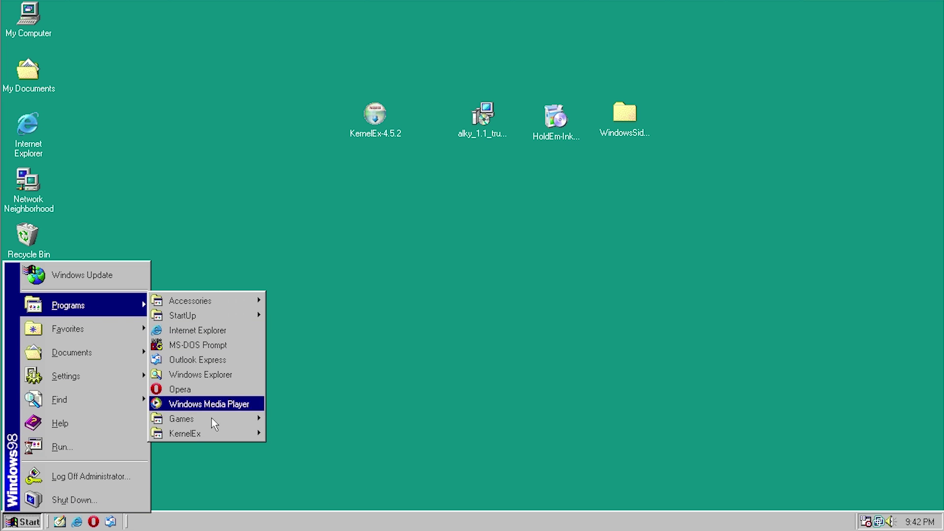
pyautogui.moveTo(216, 420)
pyautogui.click(323, 436)
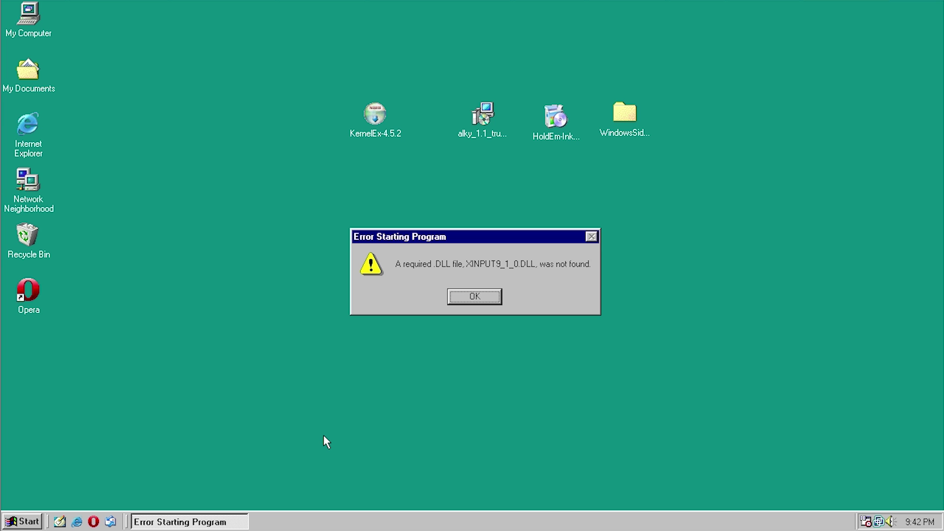
# Dismiss the Hold 'Em error, try to launch Microsoft Tinker, and dismiss its error dialog.
pyautogui.click(492, 296)
pyautogui.click(36, 521)
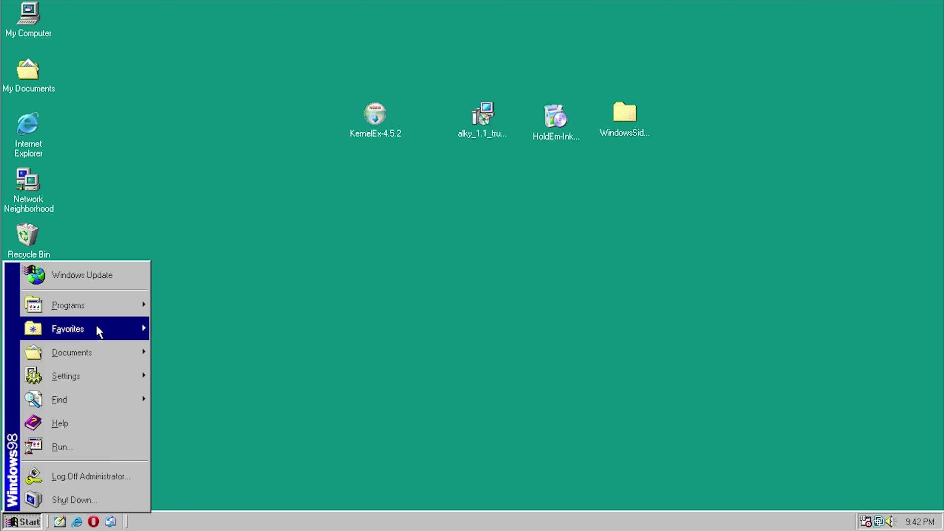
pyautogui.moveTo(93, 315)
pyautogui.moveTo(196, 422)
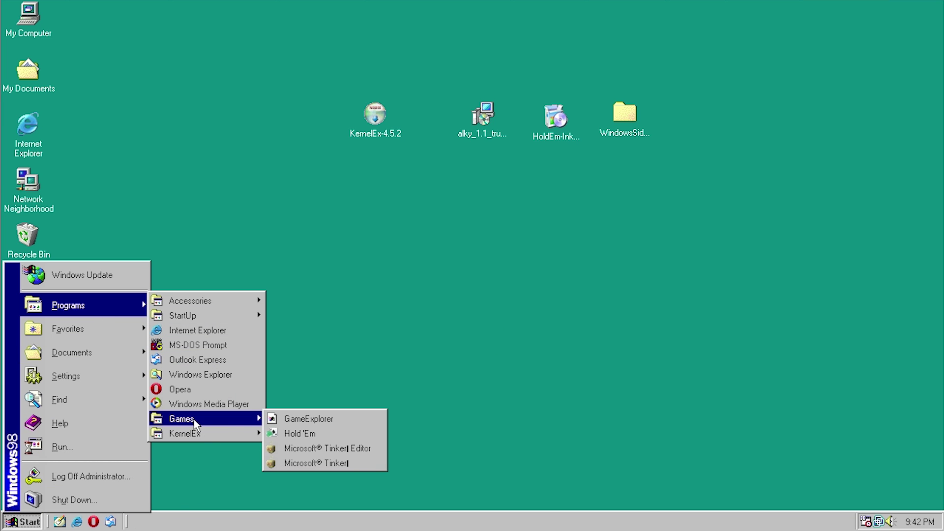
pyautogui.click(345, 463)
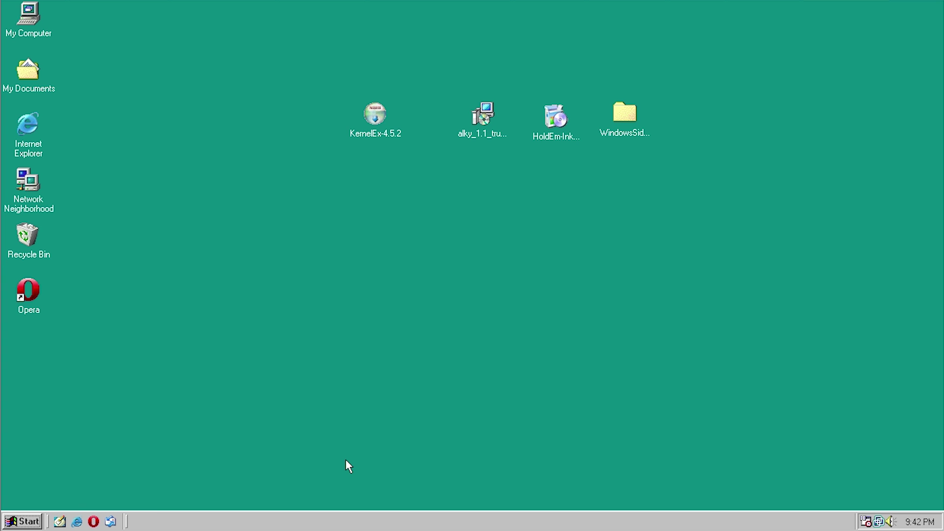
pyautogui.click(482, 297)
# Try to launch the Microsoft Tinker Editor from the installed games and dismiss its error dialog.
pyautogui.click(40, 521)
pyautogui.moveTo(78, 309)
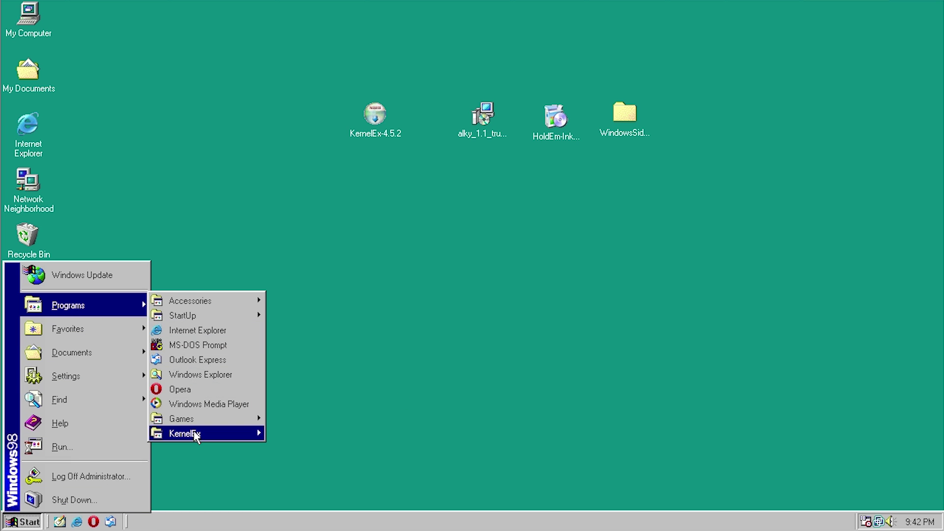
pyautogui.moveTo(195, 431)
pyautogui.moveTo(202, 413)
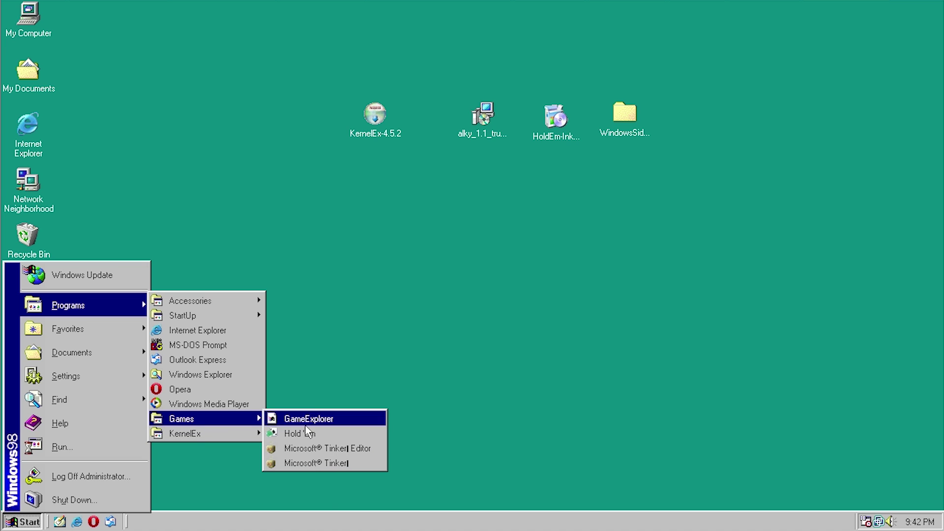
pyautogui.click(312, 445)
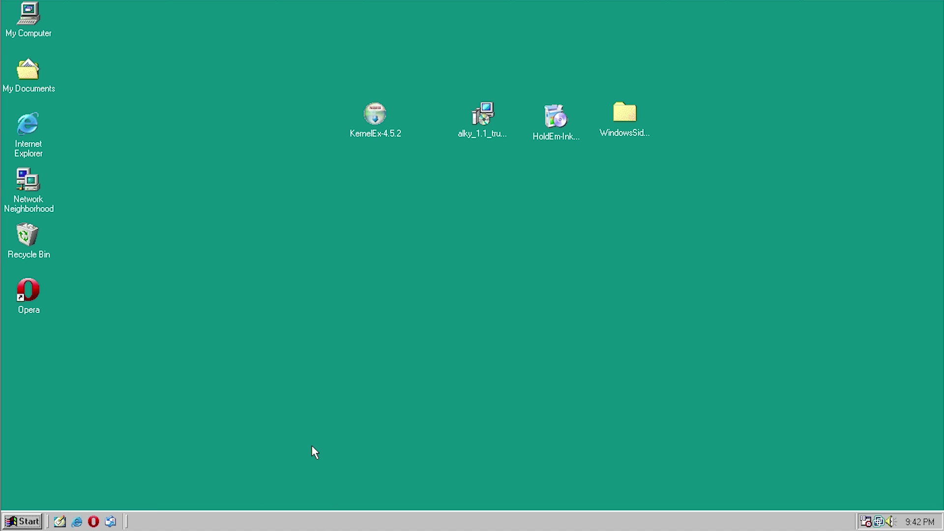
pyautogui.click(475, 297)
# Run the HoldEm-InkBall-Tinker setup again to review the InkBall entry in its component list, and cancel the setup.
pyautogui.click(22, 521)
pyautogui.click(277, 431)
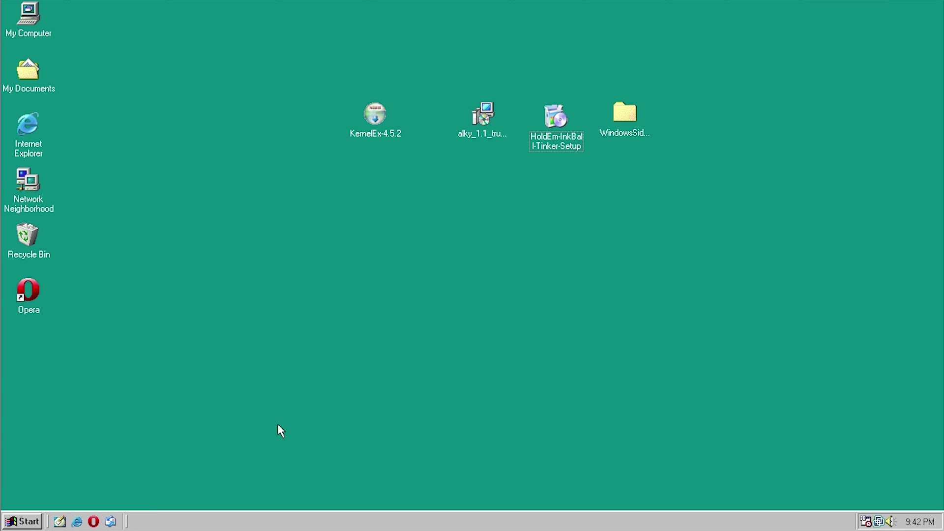
pyautogui.doubleClick(557, 122)
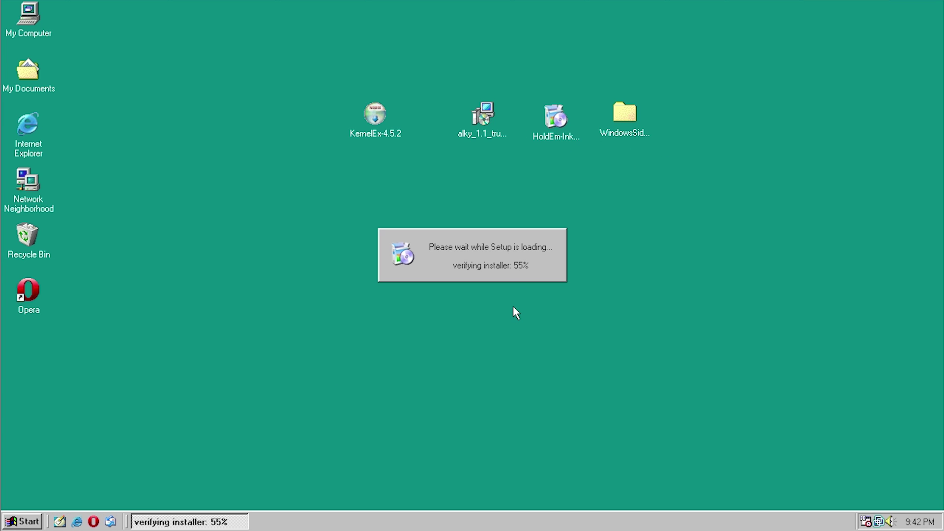
pyautogui.click(472, 296)
pyautogui.click(545, 378)
pyautogui.click(437, 262)
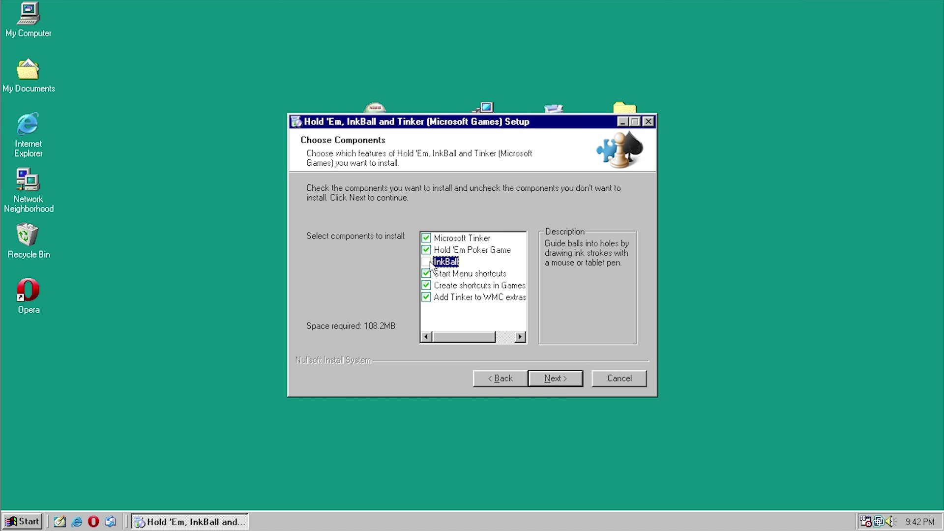
pyautogui.moveTo(465, 337)
pyautogui.mouseDown()
pyautogui.moveTo(484, 337)
pyautogui.moveTo(472, 337)
pyautogui.mouseUp()
pyautogui.moveTo(435, 263)
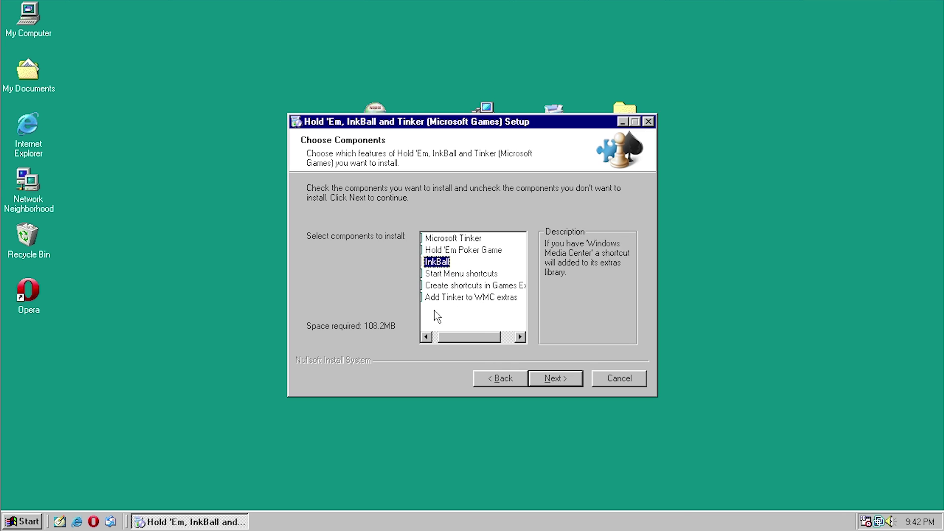
pyautogui.click(426, 337)
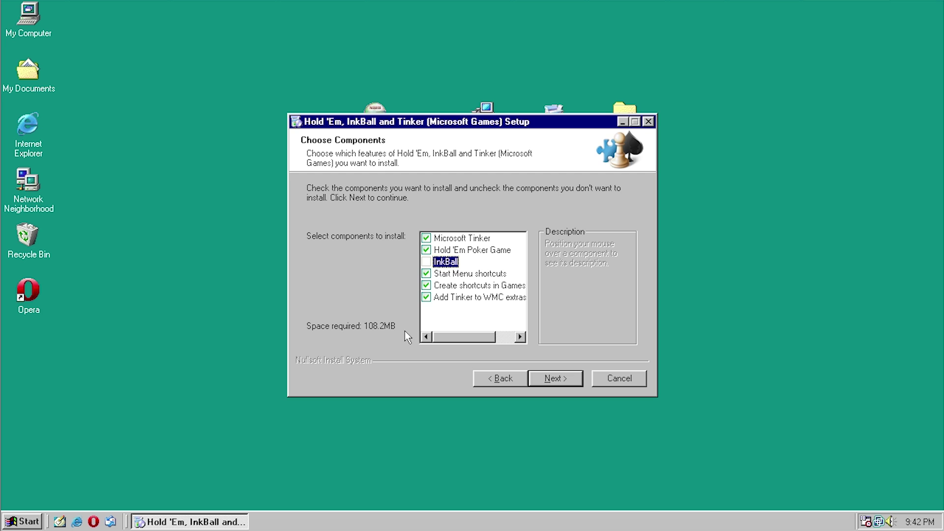
pyautogui.click(620, 378)
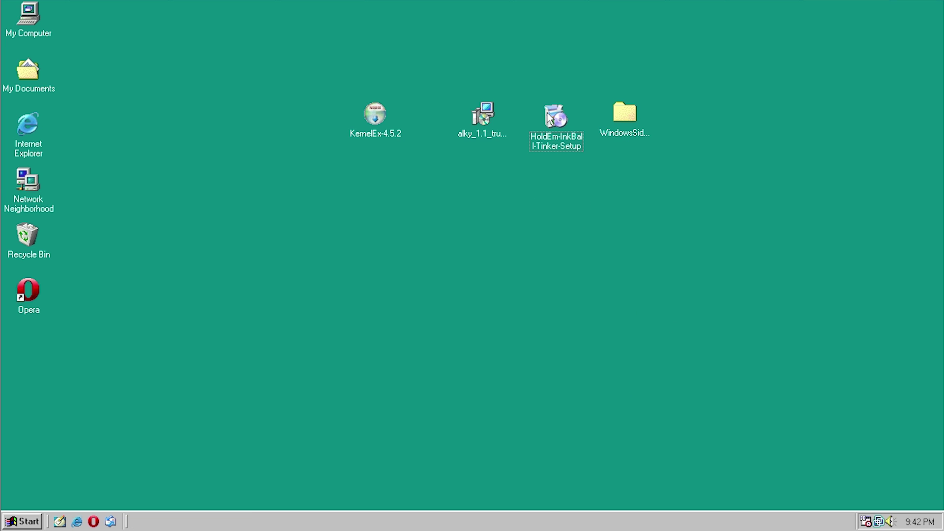
# Try to install Windows 7 Games for Windows 8 with English as the installer language, and close the setup.
pyautogui.moveTo(562, 112); pyautogui.dragTo(661, 331)
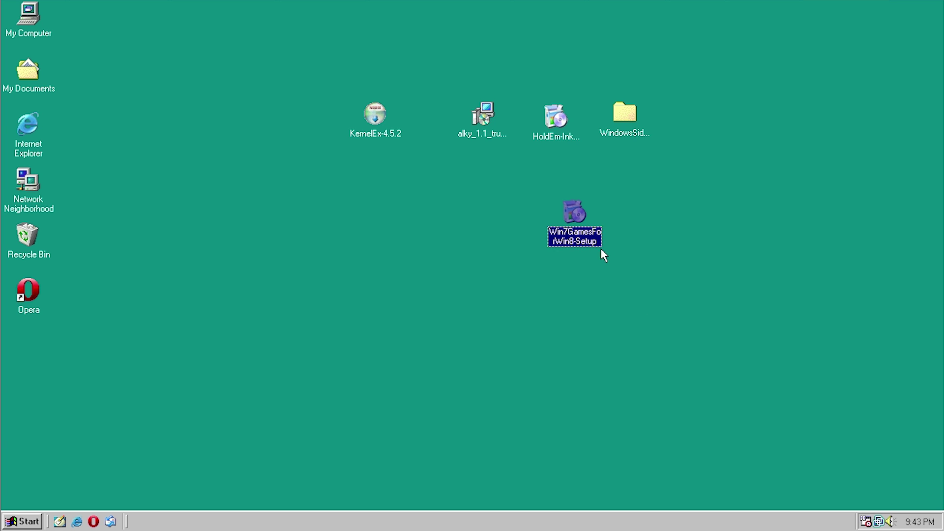
pyautogui.doubleClick(569, 222)
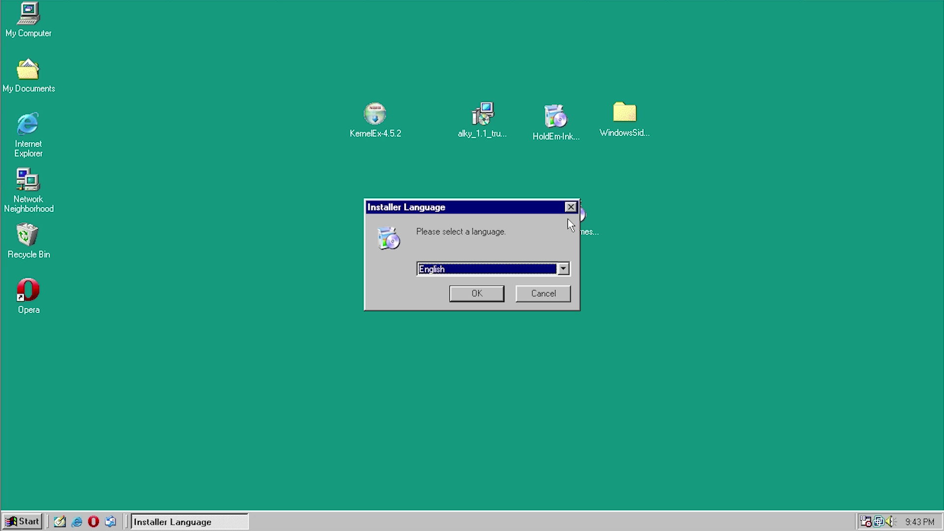
pyautogui.press('Return')
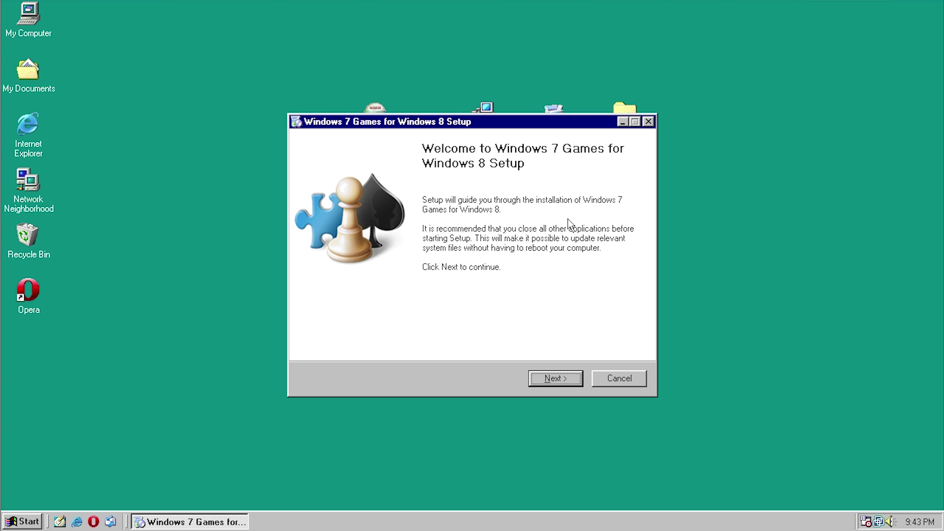
pyautogui.press('Return')
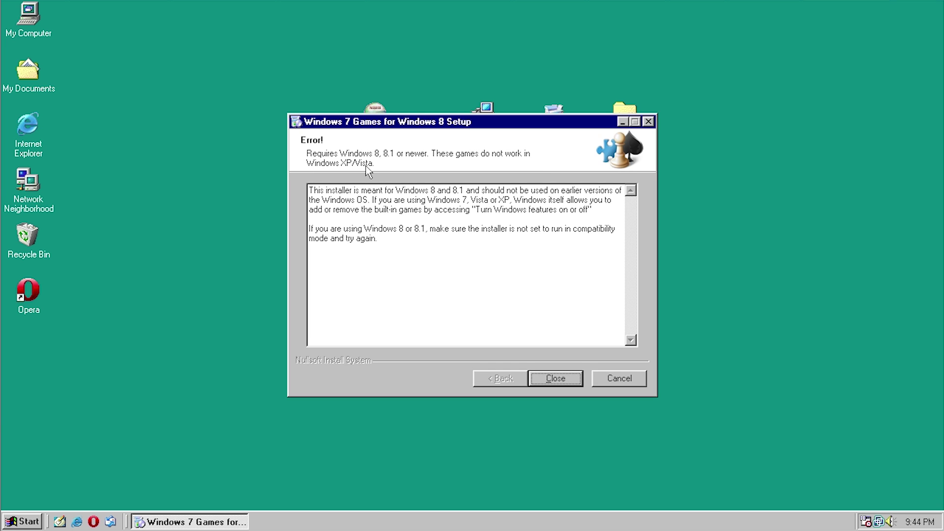
pyautogui.click(546, 379)
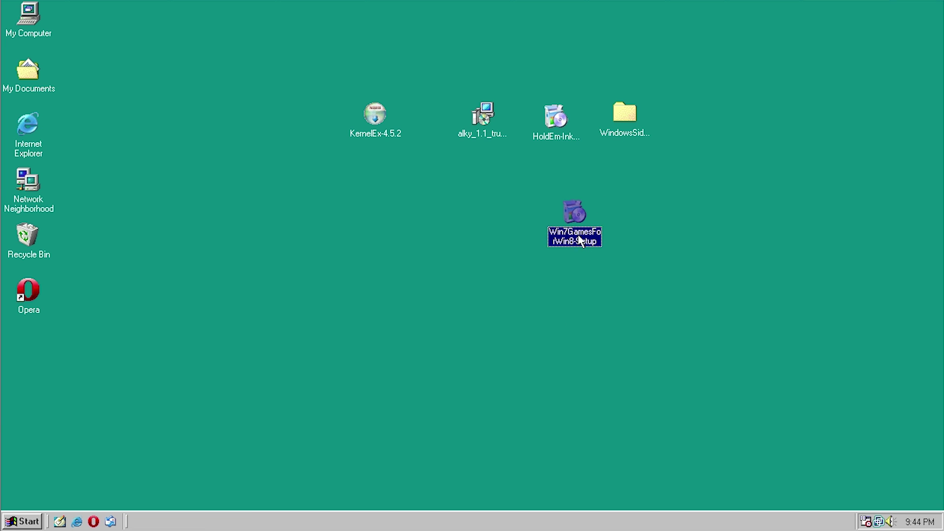
# Set the Win7GamesForWin8-Setup file to use the specific KernelEx compatibility mode Windows 2008 SP1.
pyautogui.rightClick(585, 236)
pyautogui.click(600, 362)
pyautogui.click(674, 223)
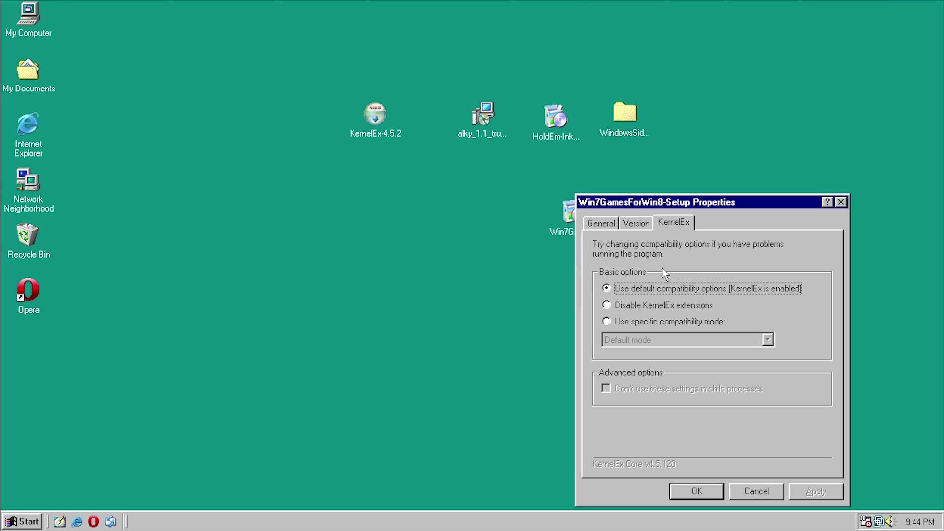
pyautogui.click(642, 321)
pyautogui.click(767, 339)
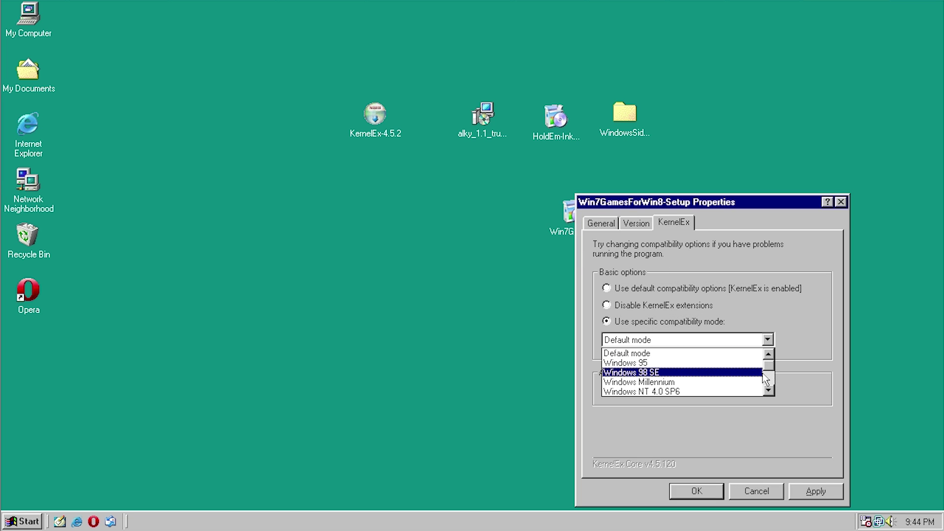
pyautogui.scroll(-2, 770, 372)
pyautogui.click(687, 380)
pyautogui.click(683, 491)
# Start the Windows 7 games setup and cancel it, and check the compatibility mode in the file's KernelEx properties.
pyautogui.doubleClick(565, 236)
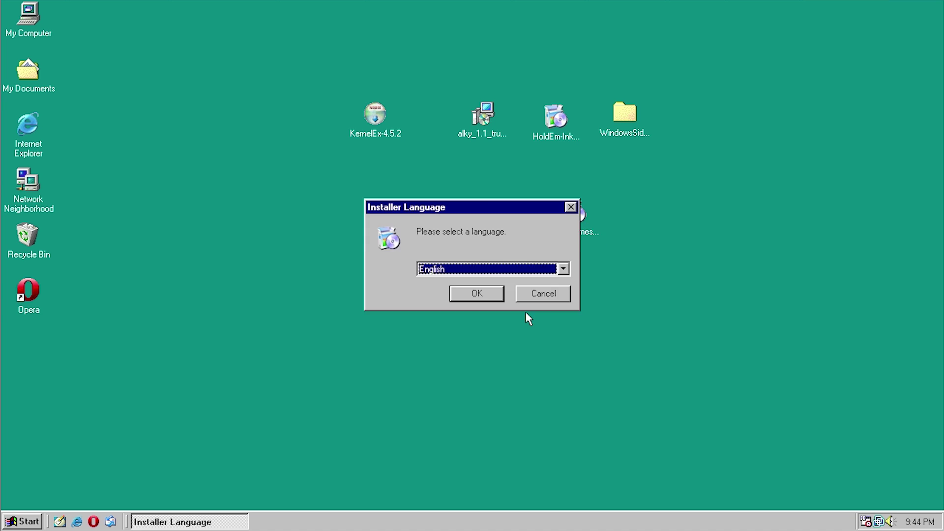
pyautogui.click(544, 293)
pyautogui.rightClick(561, 224)
pyautogui.click(577, 344)
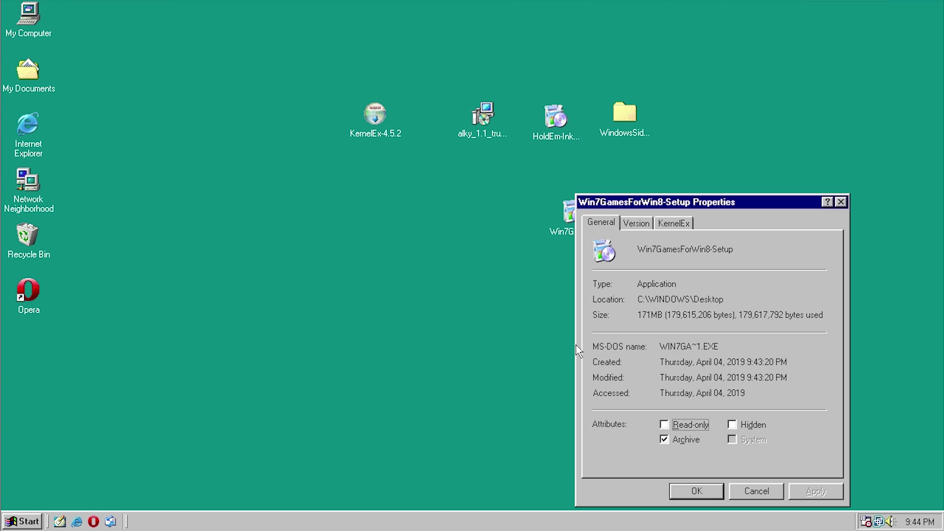
pyautogui.click(672, 223)
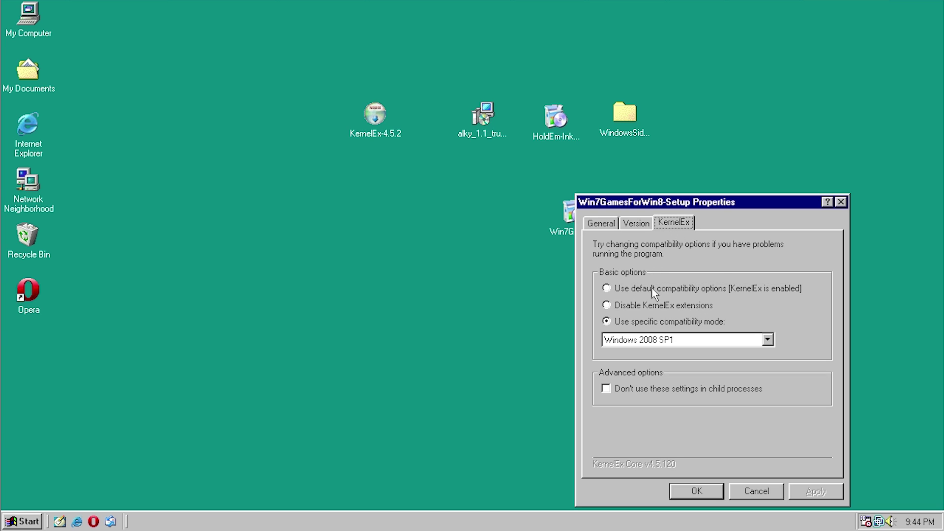
pyautogui.click(841, 202)
pyautogui.moveTo(690, 143); pyautogui.dragTo(694, 140)
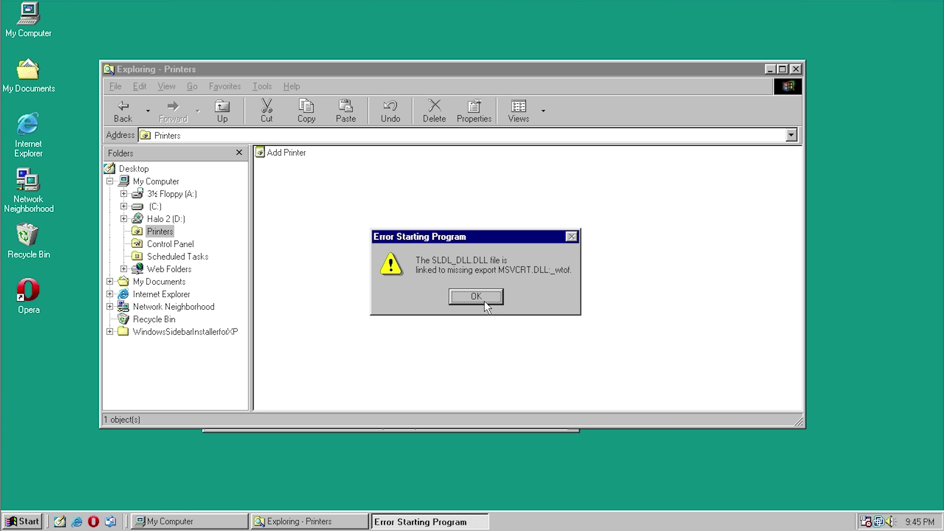
# Dismiss the error, open the Halo 2 (D:) disc, try to run Startup, and dismiss its error dialogs.
pyautogui.click(476, 297)
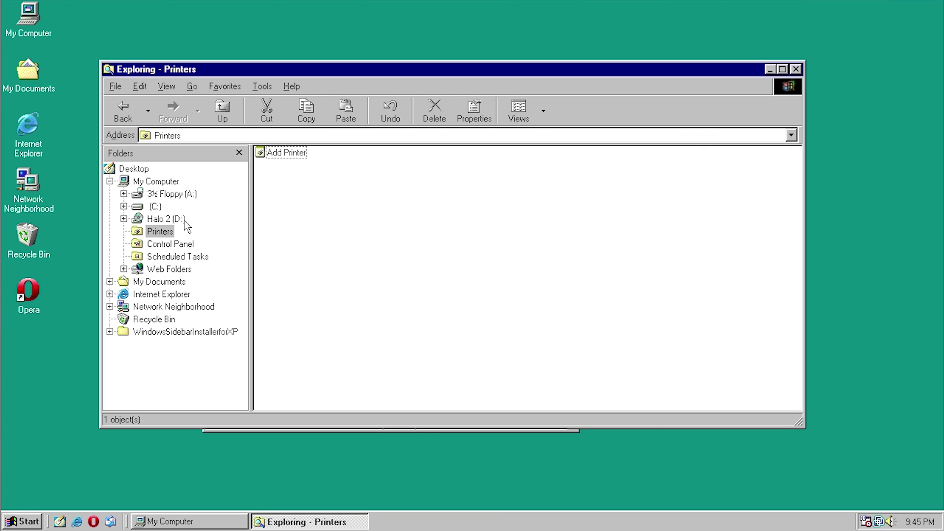
pyautogui.click(168, 220)
pyautogui.moveTo(330, 71); pyautogui.dragTo(374, 85)
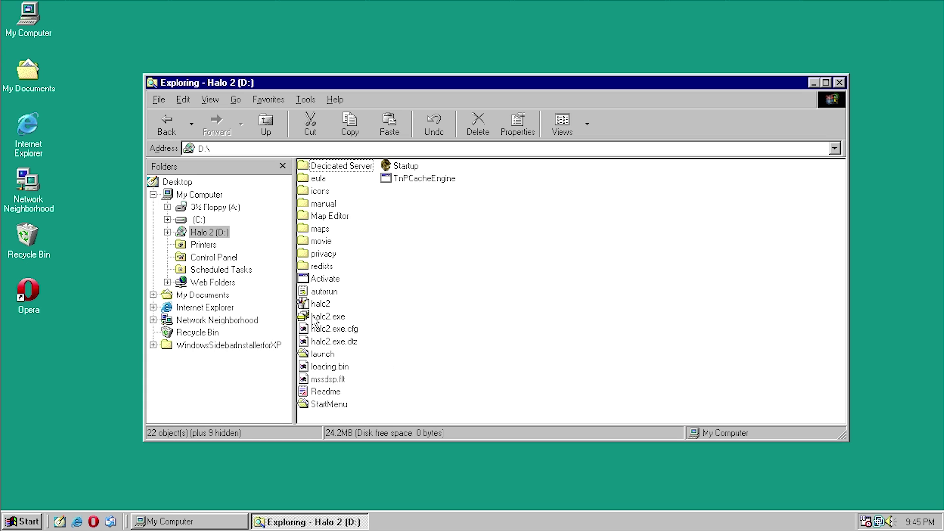
pyautogui.doubleClick(393, 170)
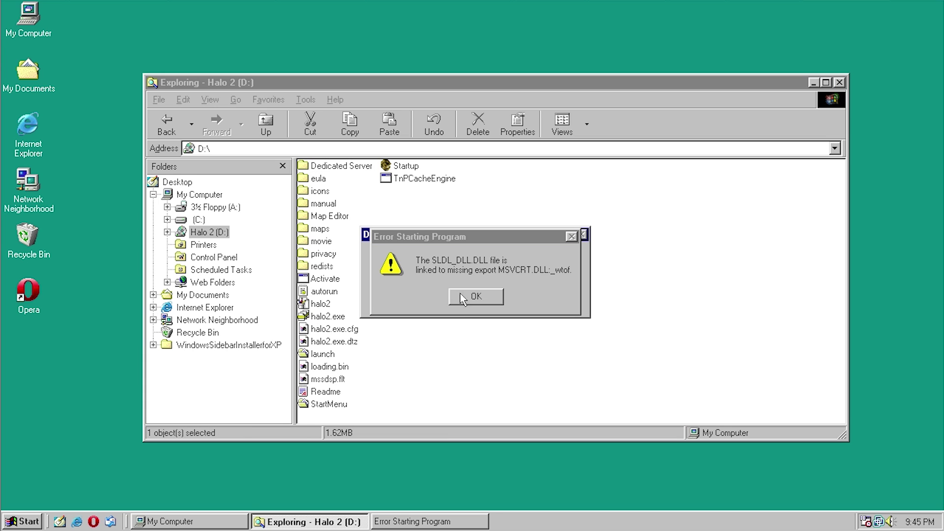
pyautogui.click(464, 301)
pyautogui.click(474, 300)
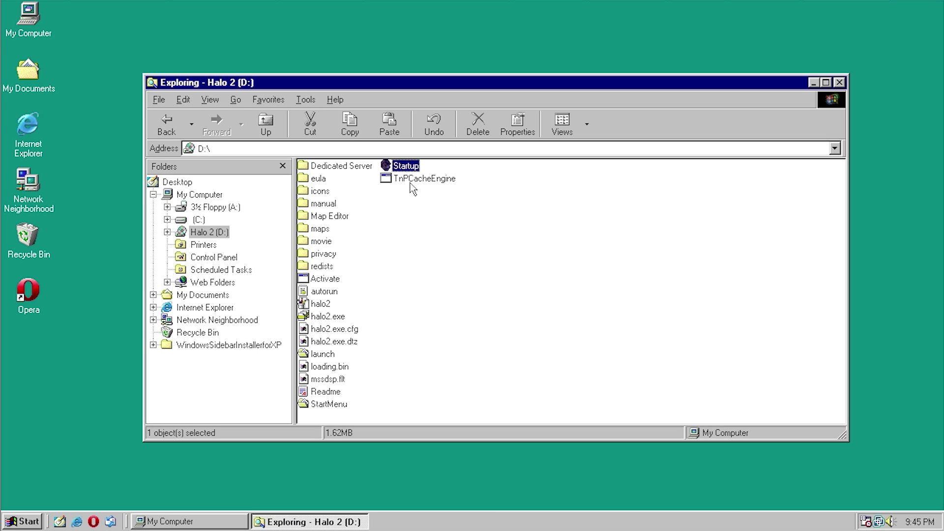
# Set the Halo 2 Startup program to use the specific KernelEx compatibility mode Windows Vista.
pyautogui.rightClick(400, 169)
pyautogui.click(434, 291)
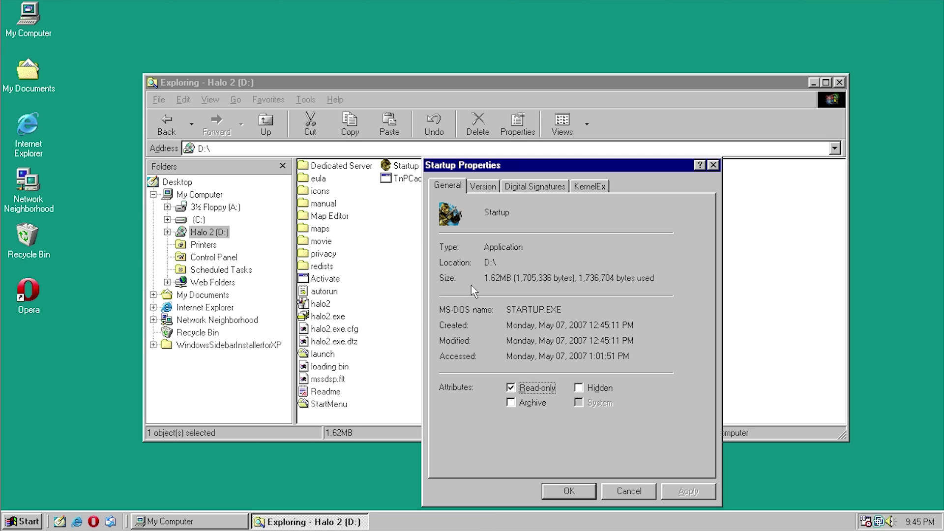
pyautogui.click(589, 185)
pyautogui.click(499, 284)
pyautogui.click(487, 303)
pyautogui.scroll(-3, 497, 339)
pyautogui.click(501, 342)
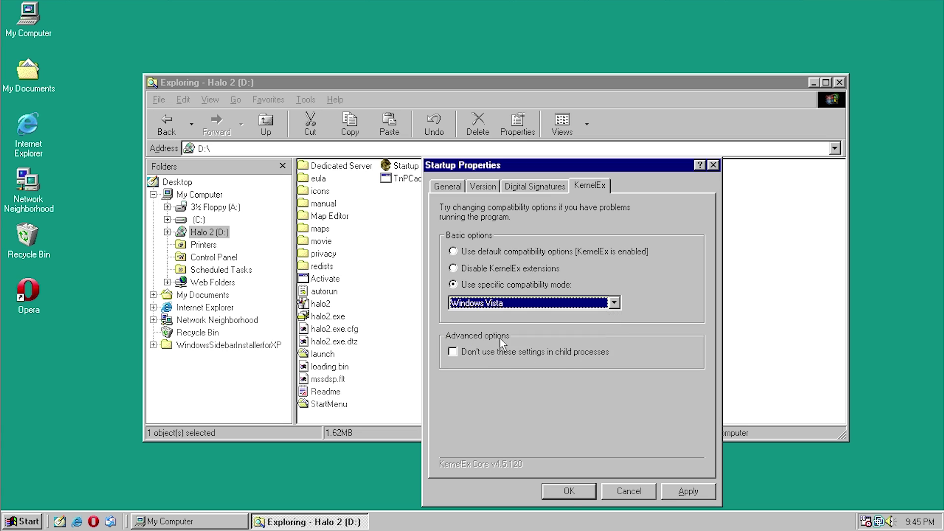
pyautogui.click(569, 492)
# Try running Halo 2's Startup program again under Windows Vista compatibility mode and dismiss the errors.
pyautogui.doubleClick(404, 167)
pyautogui.click(476, 296)
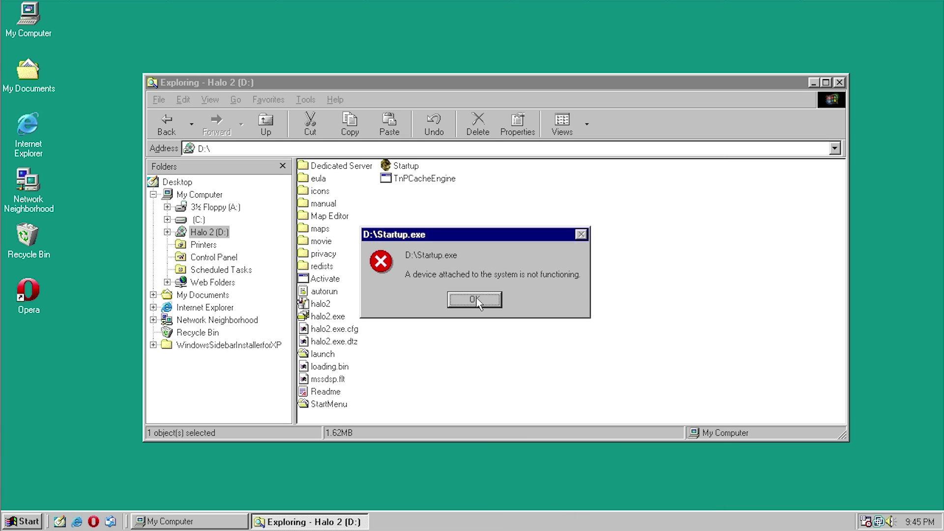
pyautogui.click(475, 298)
# Open the disc's Map Editor folder, try to install the Halo 2 Map Editor with setup, and finish the wizard.
pyautogui.click(328, 218)
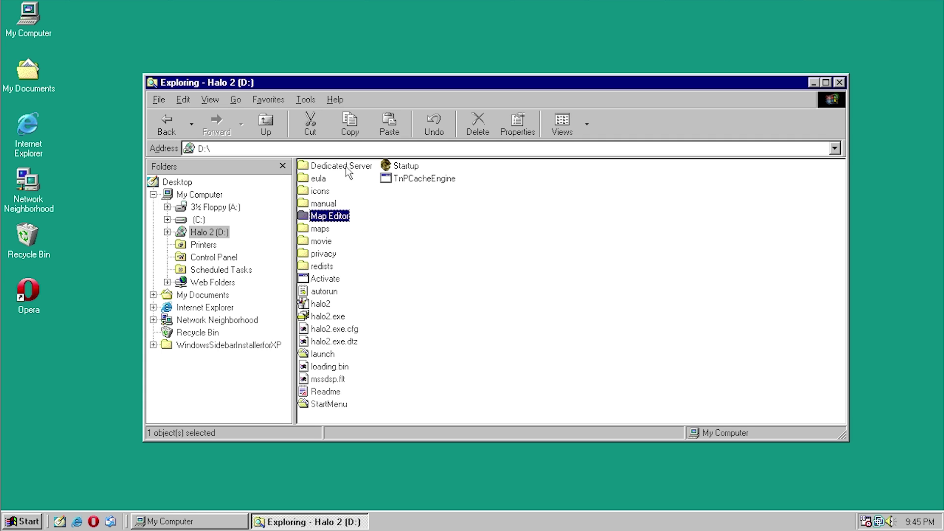
pyautogui.doubleClick(320, 218)
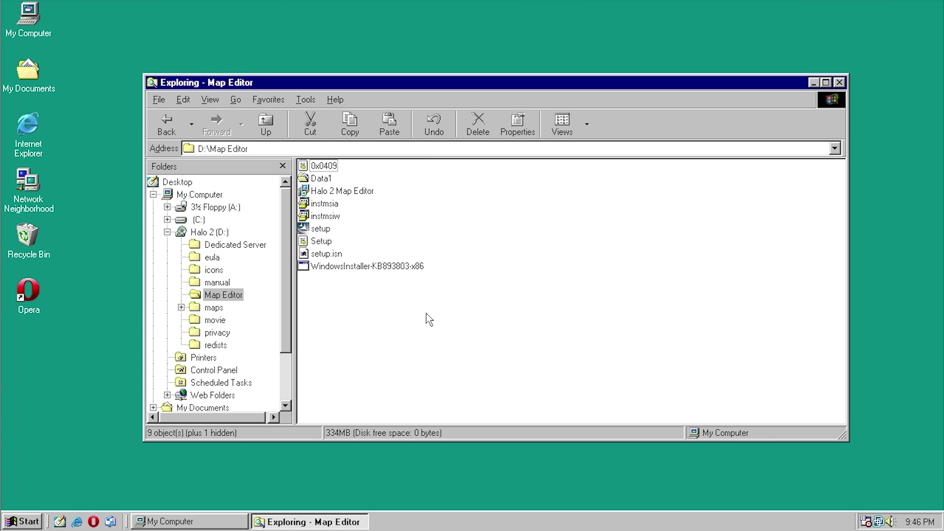
pyautogui.doubleClick(320, 228)
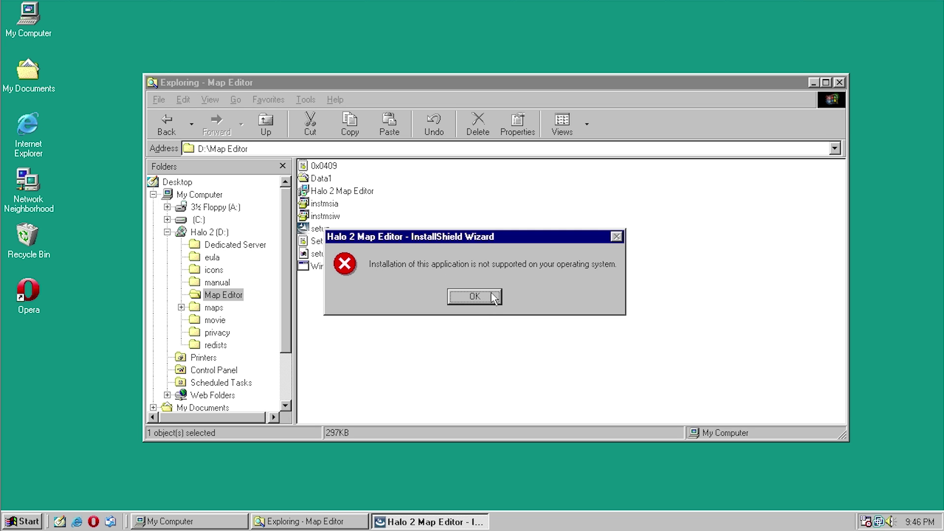
pyautogui.click(474, 297)
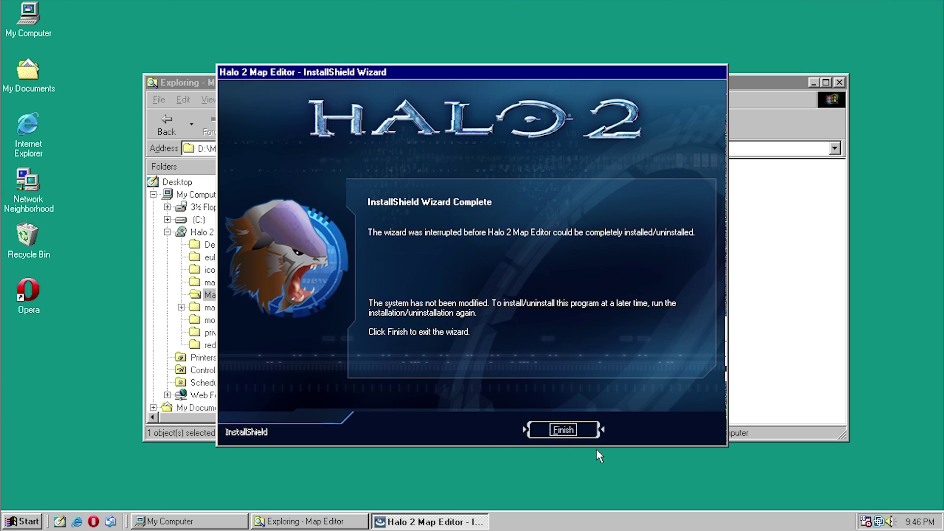
pyautogui.click(560, 430)
# Set the Map Editor setup program on the Halo 2 disc to use the specific KernelEx compatibility mode Windows Vista.
pyautogui.click(442, 345)
pyautogui.click(320, 229)
pyautogui.rightClick(310, 228)
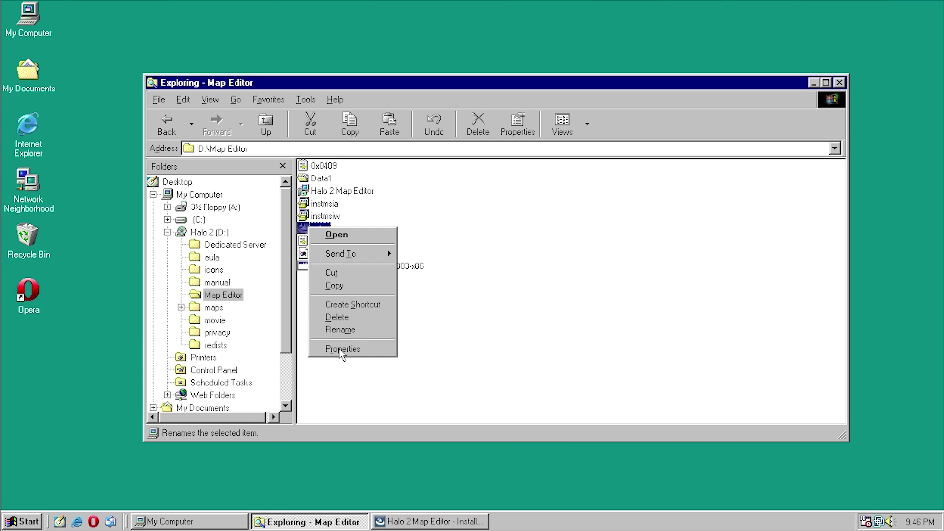
pyautogui.click(329, 351)
pyautogui.click(532, 185)
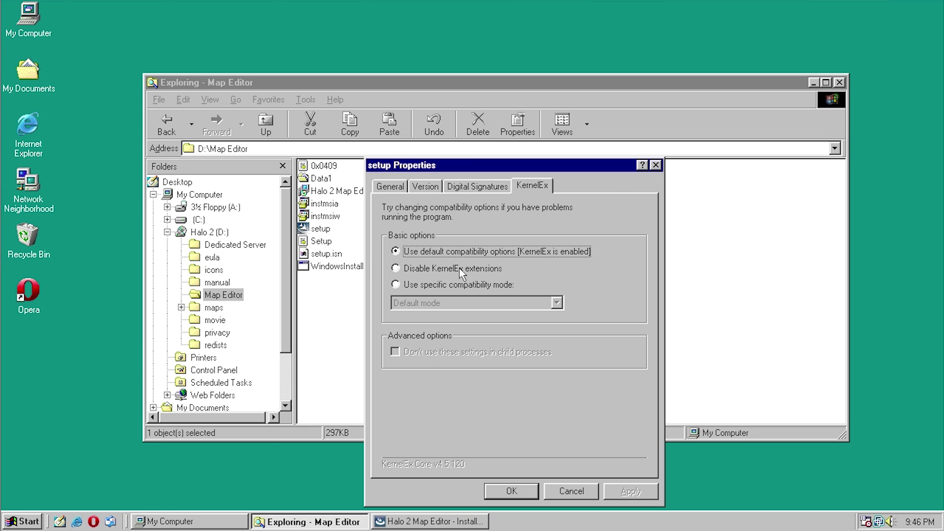
pyautogui.click(408, 285)
pyautogui.click(422, 302)
pyautogui.scroll(-2, 423, 325)
pyautogui.click(423, 333)
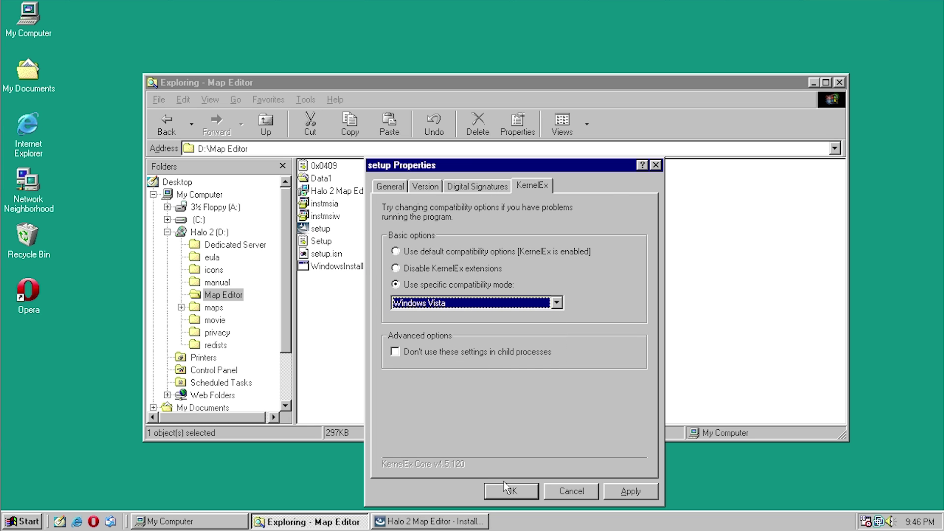
pyautogui.click(510, 489)
# Run the Map Editor setup again, install with the default options, decline cancelling the installation, and ignore the installer error.
pyautogui.click(413, 361)
pyautogui.doubleClick(315, 229)
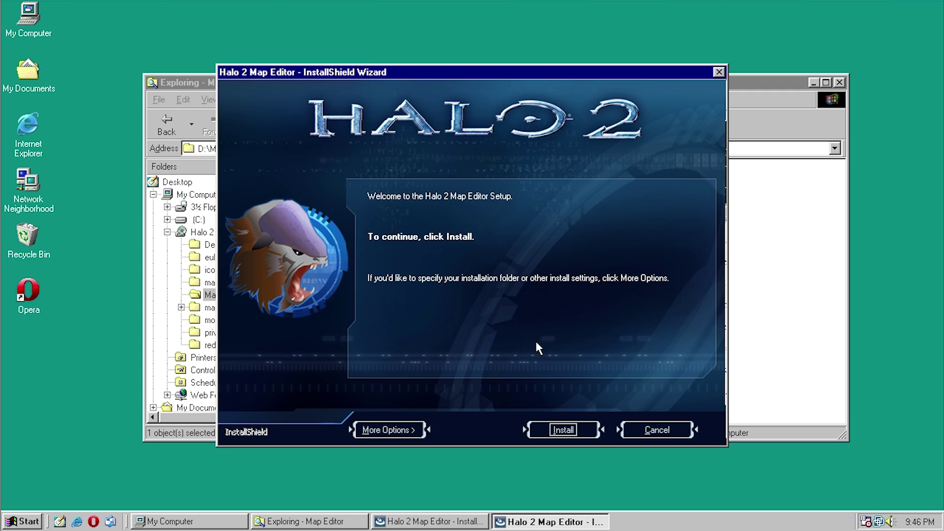
pyautogui.click(563, 430)
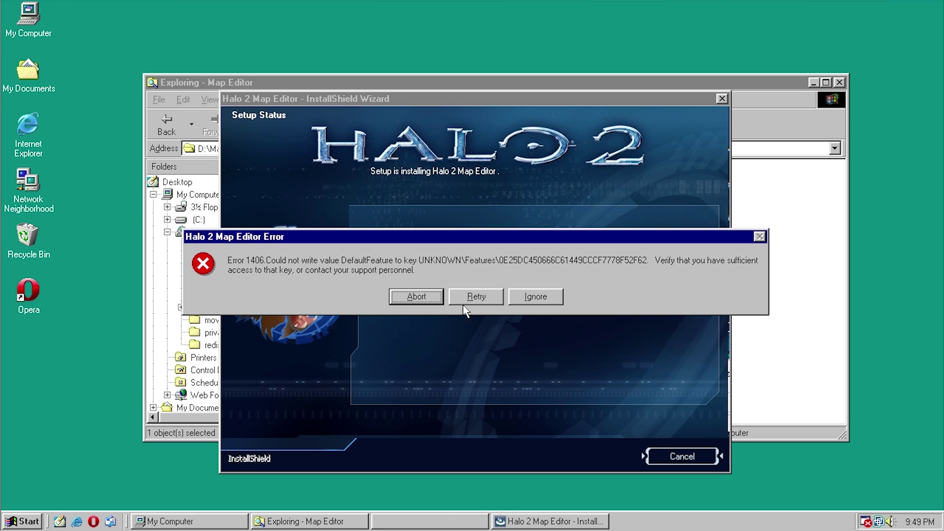
pyautogui.click(423, 296)
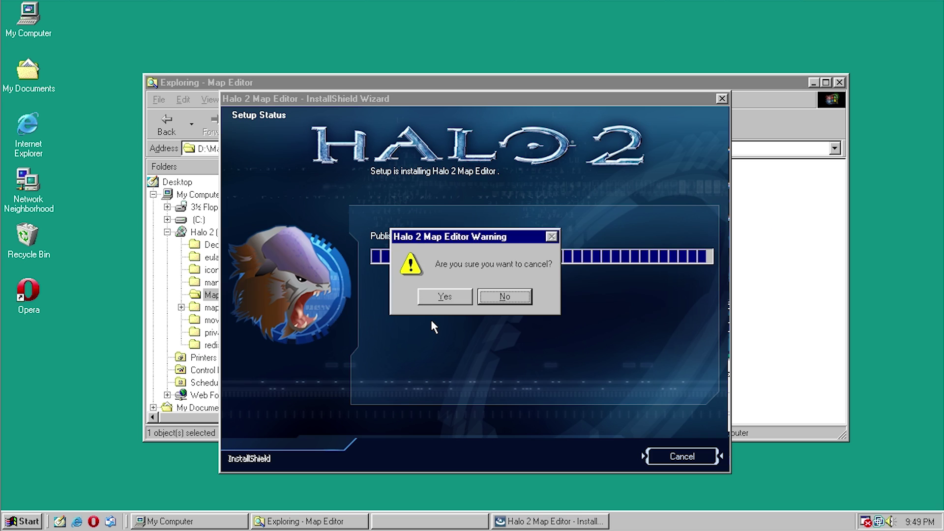
pyautogui.click(499, 300)
pyautogui.click(533, 297)
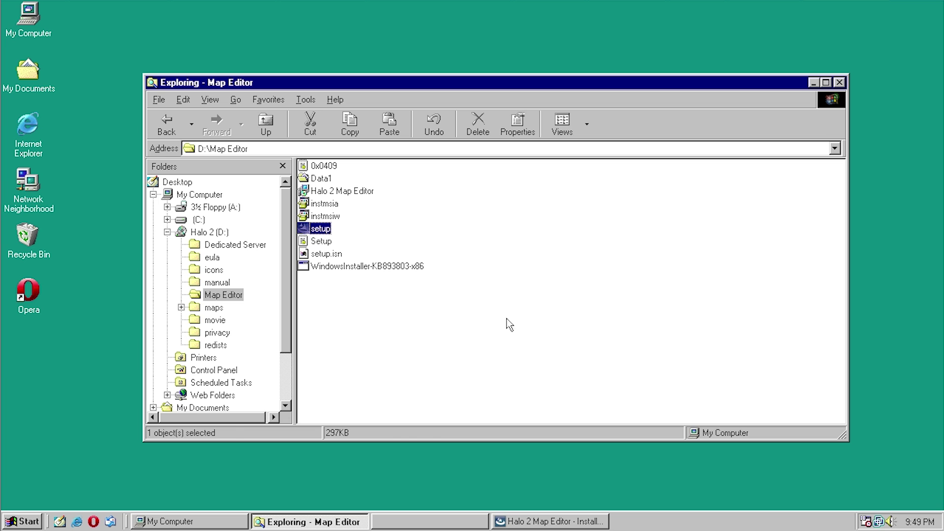
pyautogui.click(506, 319)
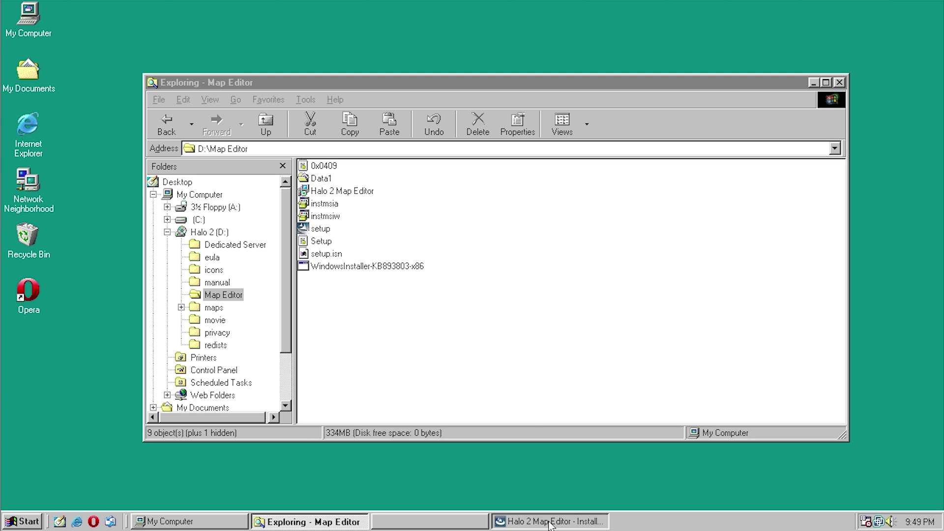
# Uncover the My Computer window, try launching the installed Halo 2 Map Editor from the Microsoft Games programs, and dismiss the error.
pyautogui.moveTo(706, 85); pyautogui.dragTo(712, 115)
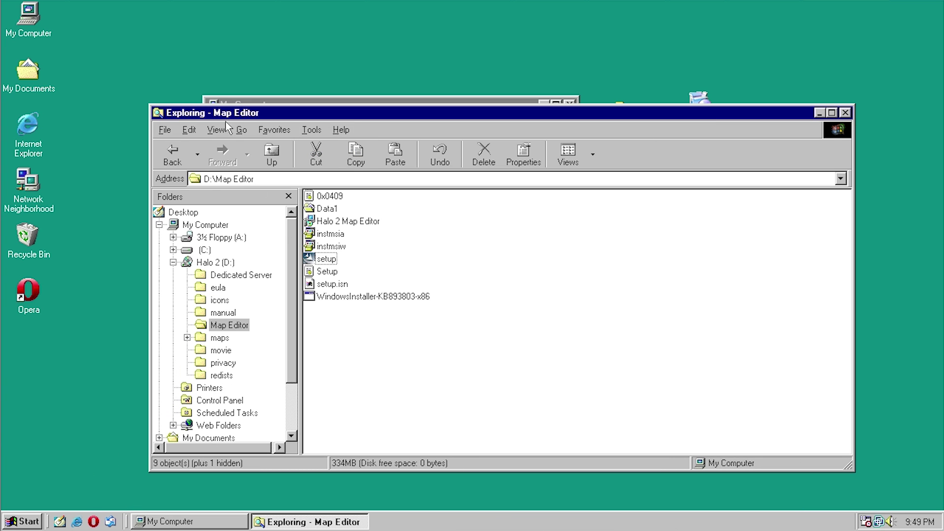
pyautogui.click(242, 100)
pyautogui.click(29, 521)
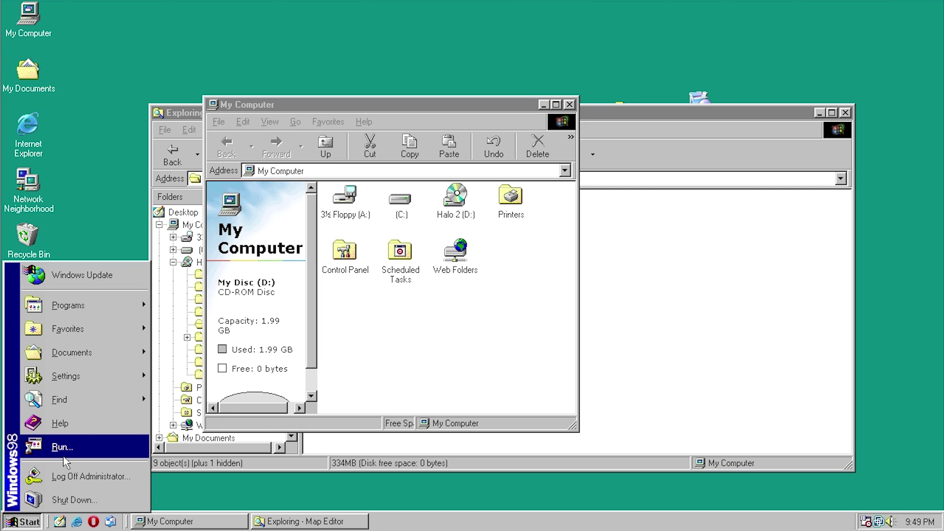
pyautogui.moveTo(83, 310)
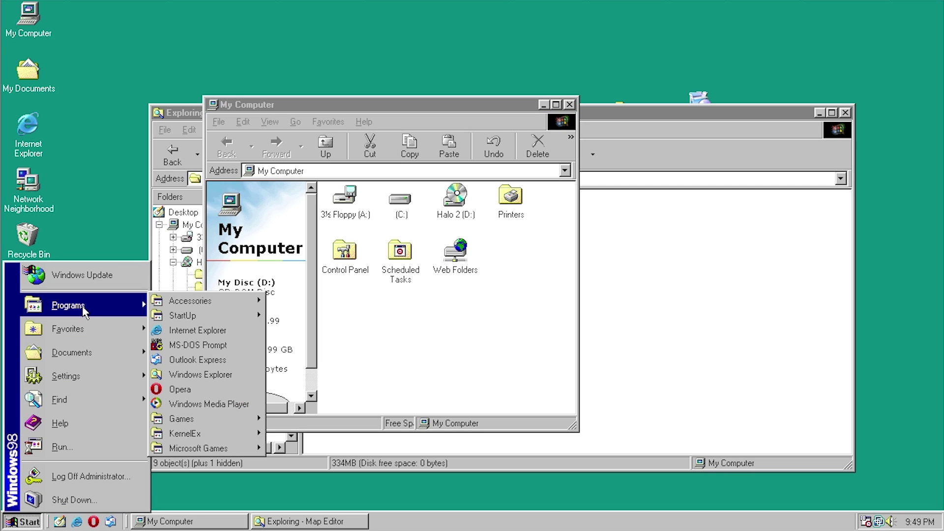
pyautogui.moveTo(222, 449)
pyautogui.moveTo(289, 452)
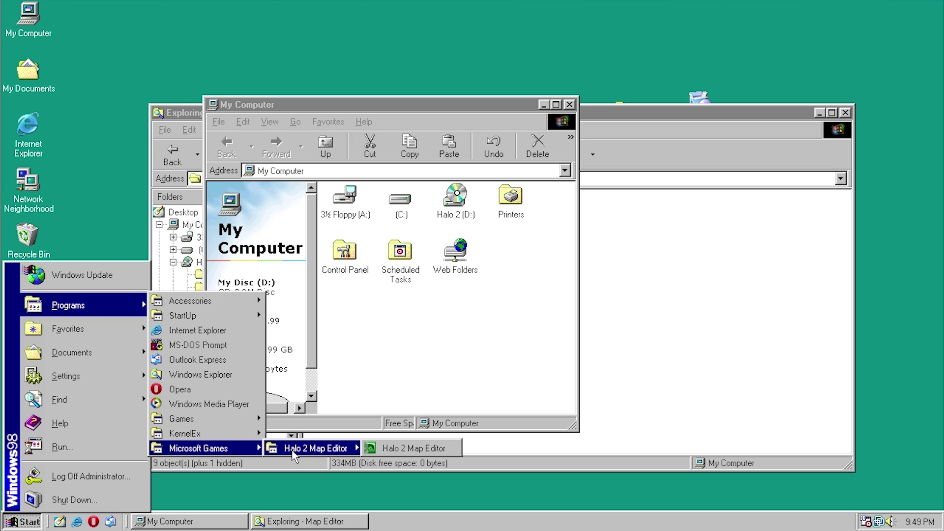
pyautogui.click(404, 448)
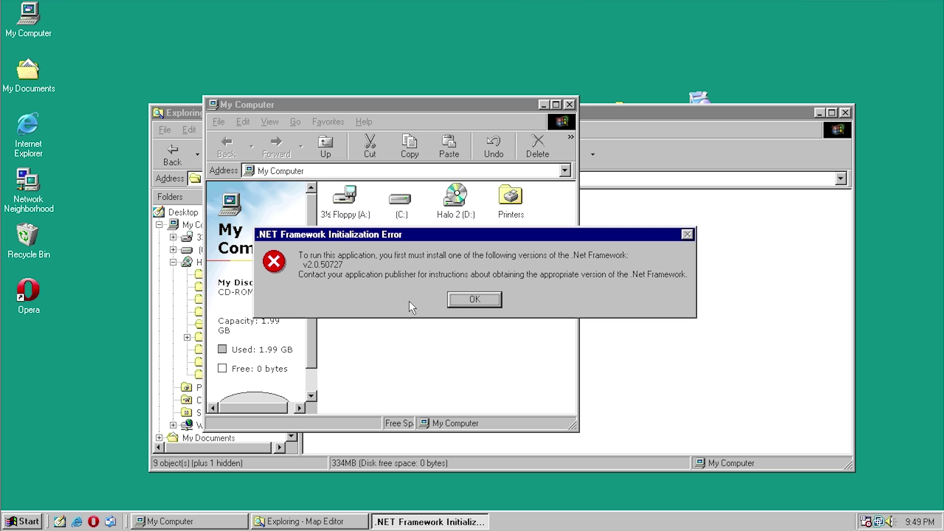
pyautogui.click(474, 300)
# Open the folder C:\Program Files\Microsoft Games\Halo 2 Map Editor.
pyautogui.doubleClick(399, 199)
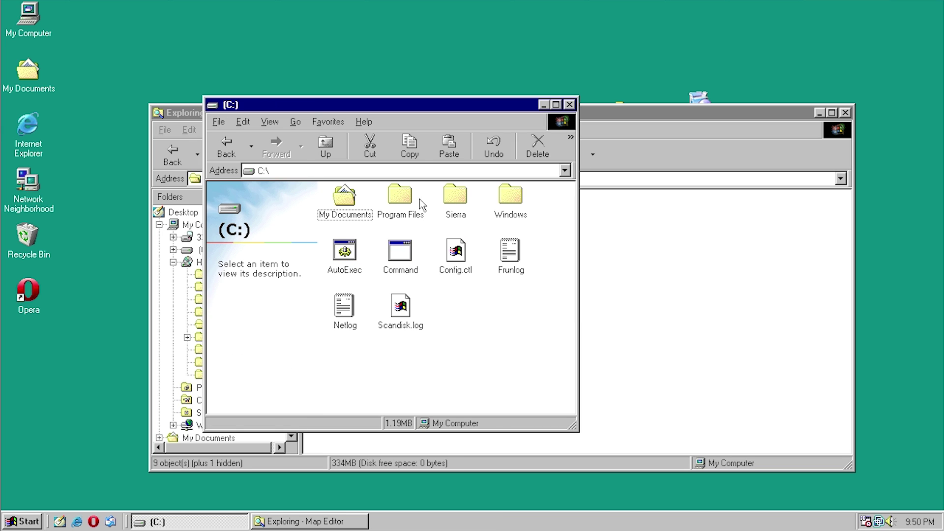
pyautogui.doubleClick(400, 199)
pyautogui.scroll(-1, 506, 283)
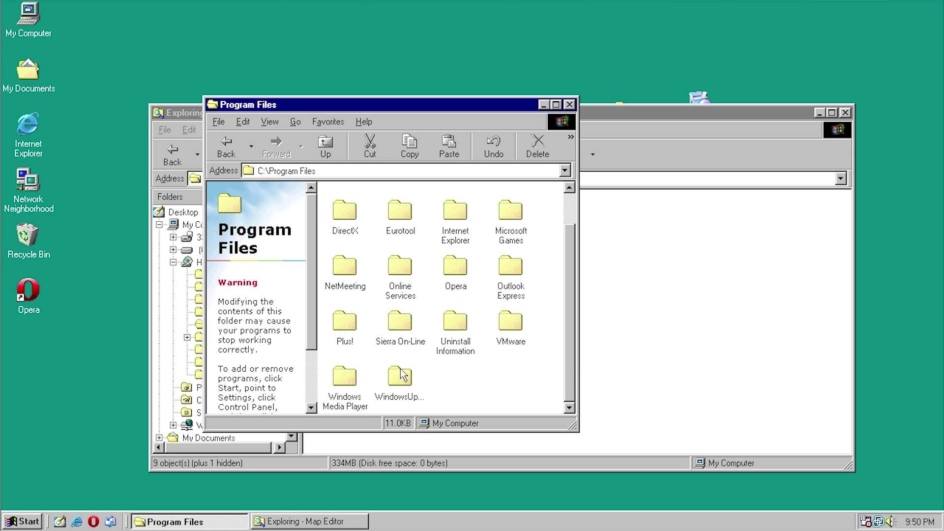
pyautogui.doubleClick(498, 236)
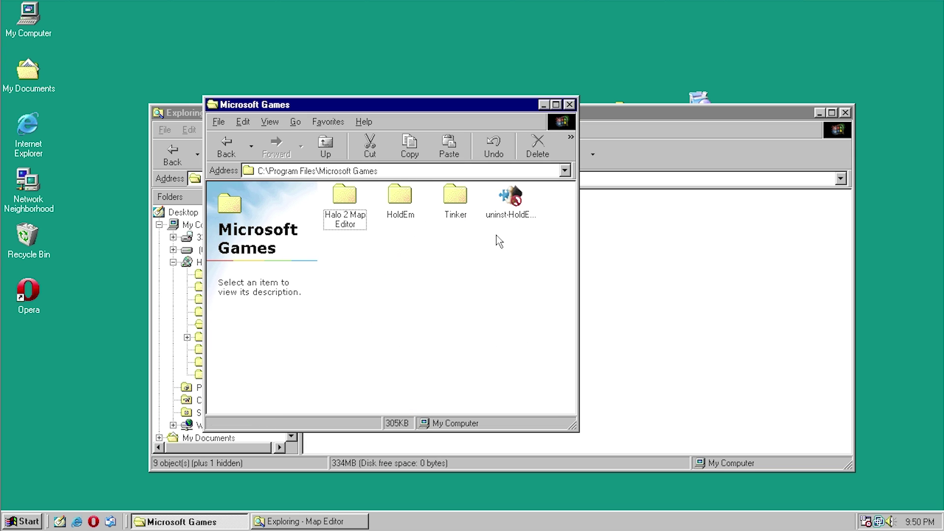
pyautogui.doubleClick(345, 204)
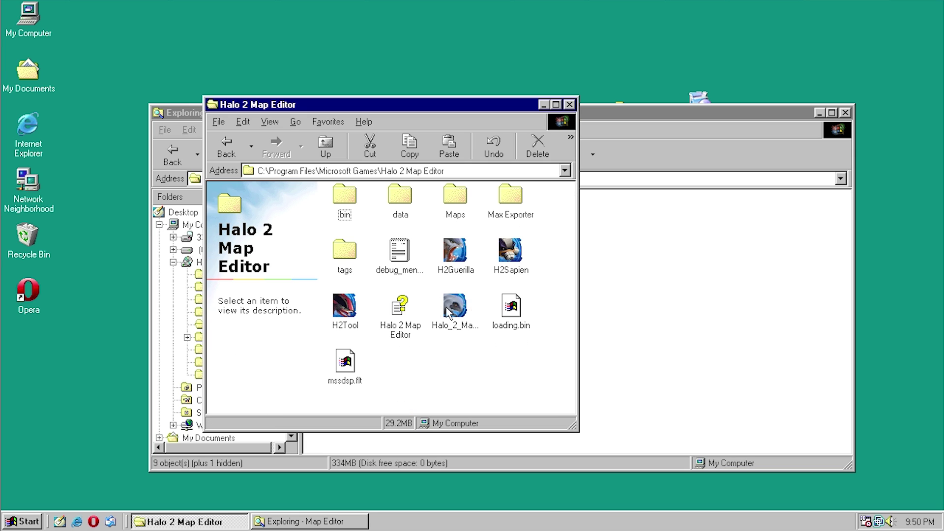
# Set a specific KernelEx compatibility mode for Halo_2_Map_Editor_Launcher, then try running it and dismiss the error.
pyautogui.click(465, 308)
pyautogui.rightClick(465, 308)
pyautogui.click(488, 425)
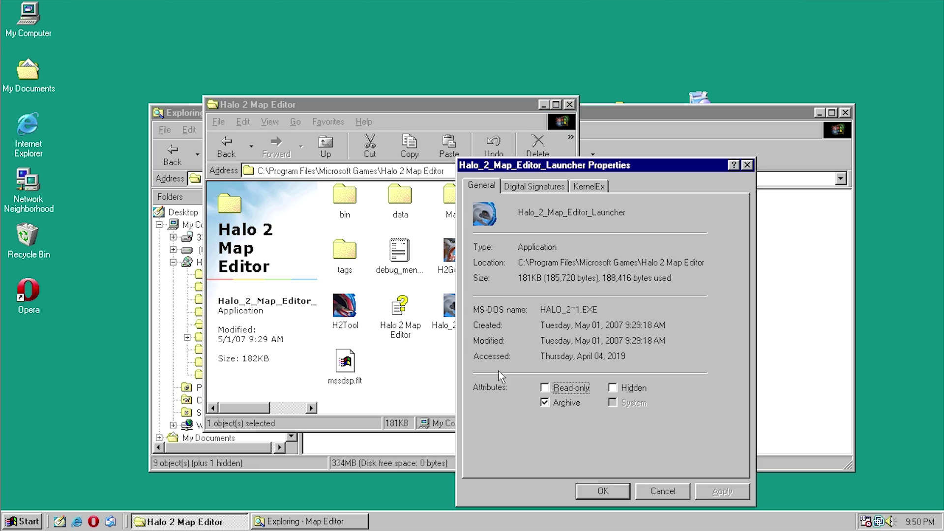
pyautogui.click(585, 187)
pyautogui.click(549, 283)
pyautogui.click(648, 302)
pyautogui.click(541, 333)
pyautogui.click(597, 490)
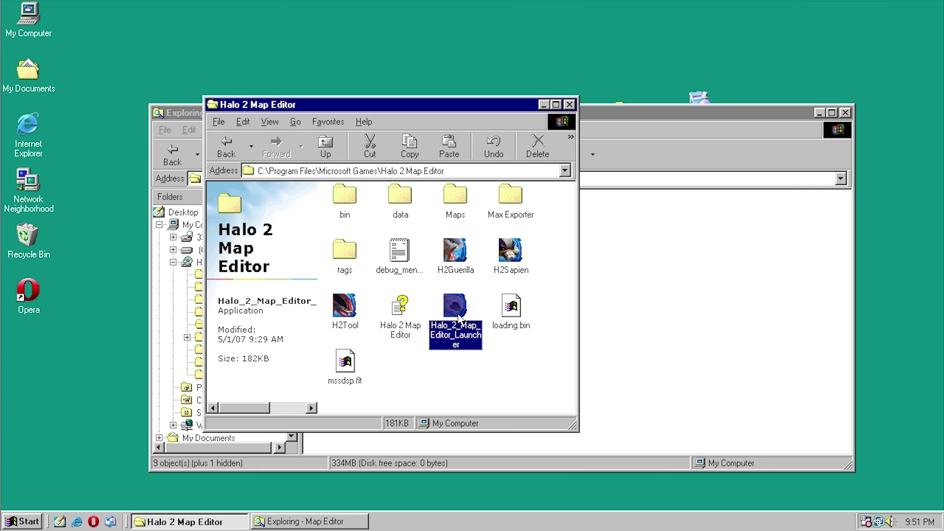
pyautogui.doubleClick(458, 315)
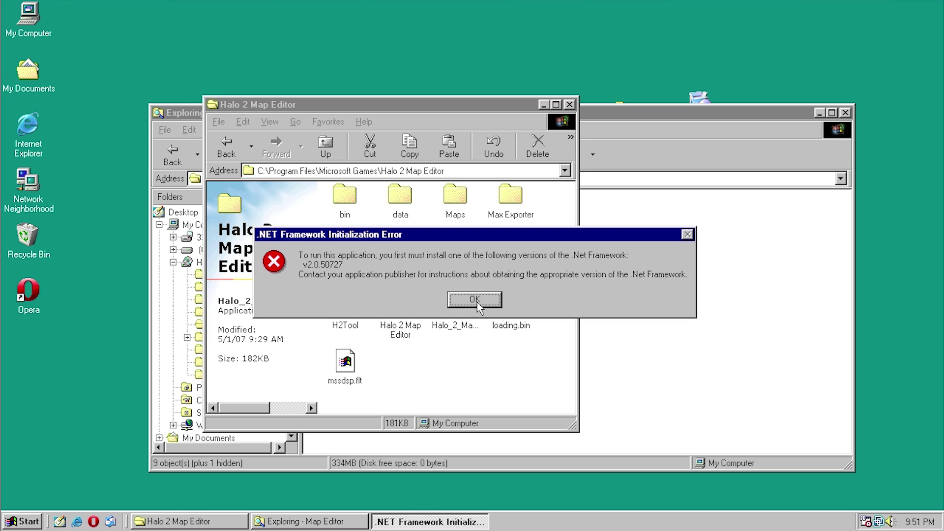
pyautogui.click(475, 300)
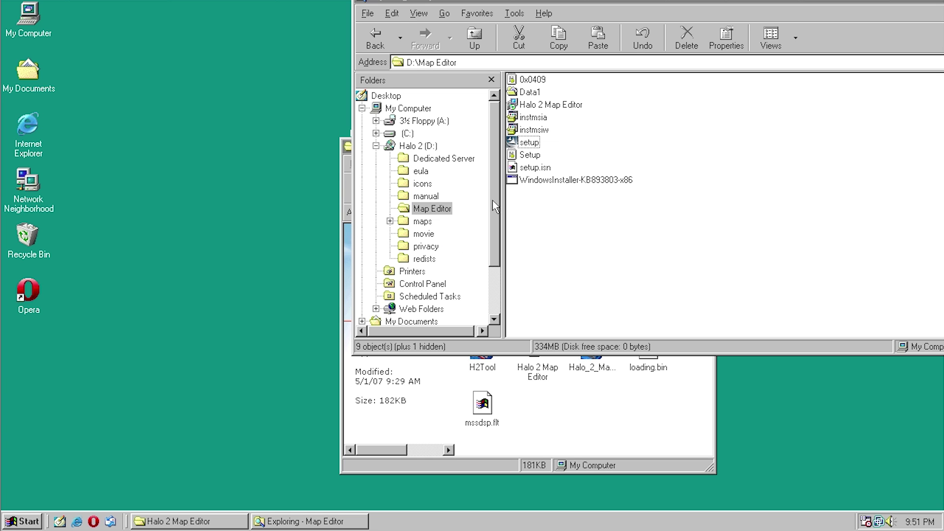
# Try running the NetFx64 installer on the desktop for .NET Framework 2.0 and dismiss all its error dialogs.
pyautogui.click(609, 106)
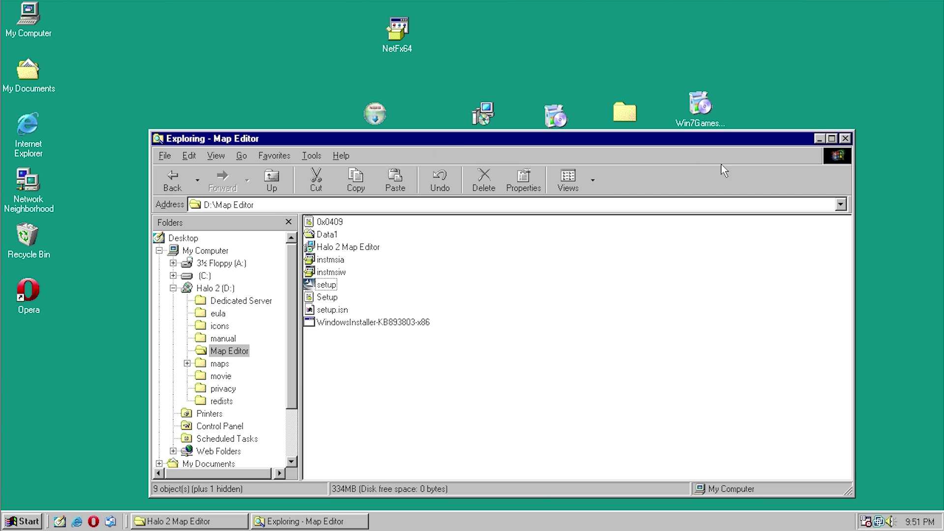
pyautogui.doubleClick(410, 38)
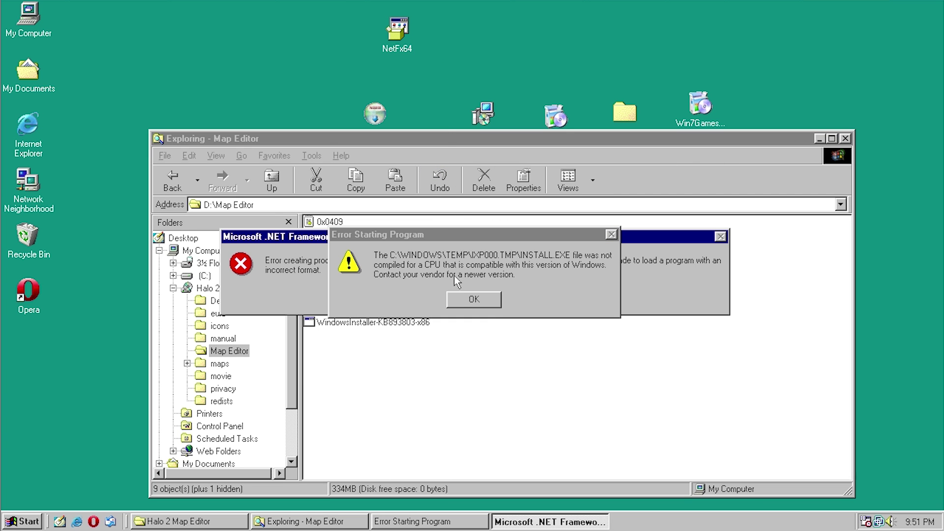
pyautogui.moveTo(420, 238); pyautogui.dragTo(484, 364)
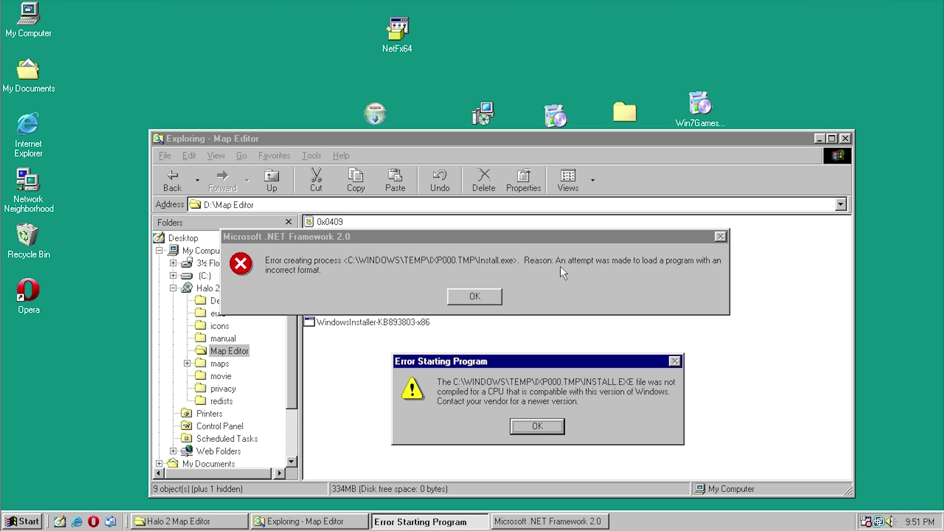
pyautogui.click(551, 429)
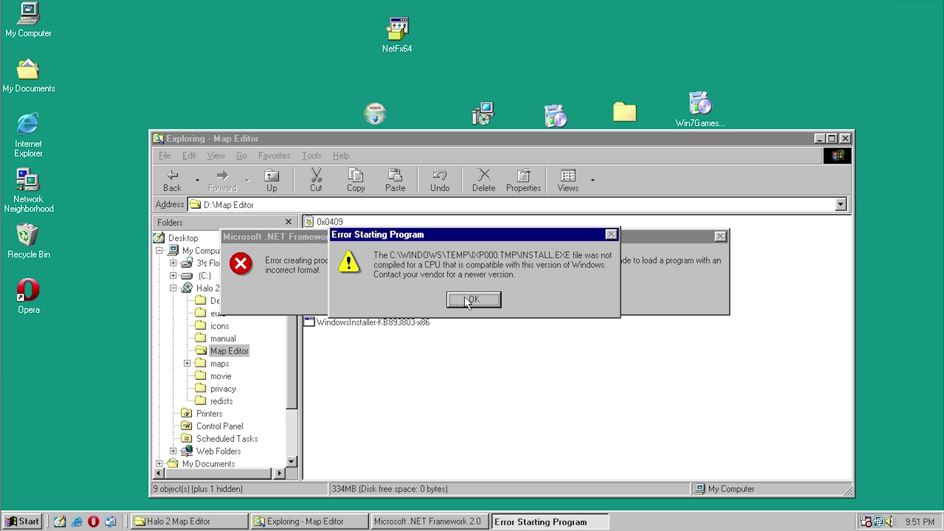
pyautogui.click(474, 299)
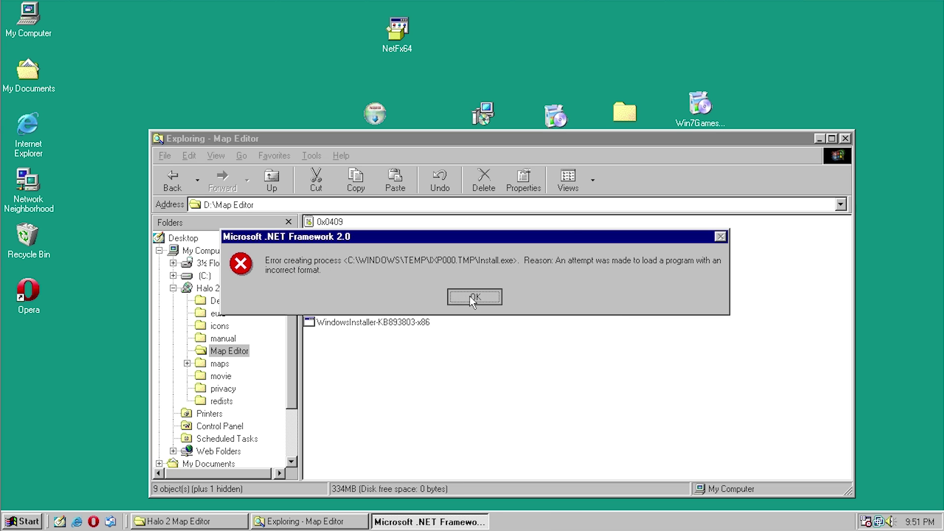
pyautogui.click(471, 296)
# Set the NetFx64 installer to use a specific KernelEx compatibility mode.
pyautogui.rightClick(392, 40)
pyautogui.click(426, 163)
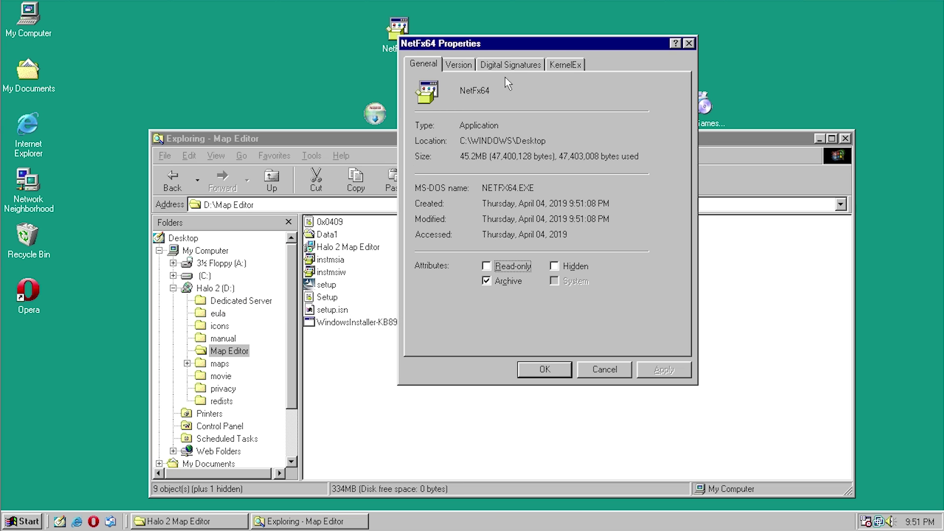
pyautogui.click(566, 64)
pyautogui.click(429, 163)
pyautogui.click(589, 181)
pyautogui.scroll(-2, 497, 217)
pyautogui.click(492, 213)
pyautogui.click(544, 368)
# Try running the NetFx64 installer again under the chosen compatibility mode and dismiss the error dialogs.
pyautogui.doubleClick(395, 47)
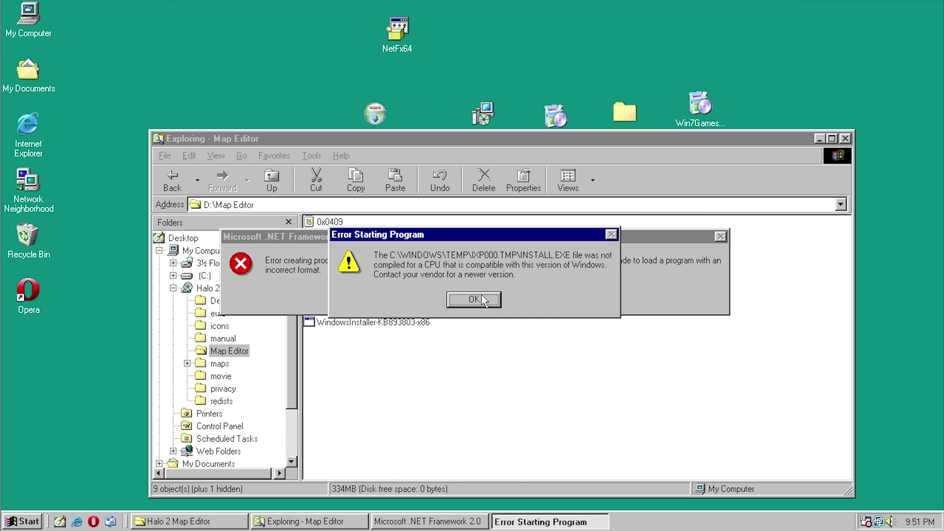
pyautogui.click(482, 294)
pyautogui.click(483, 295)
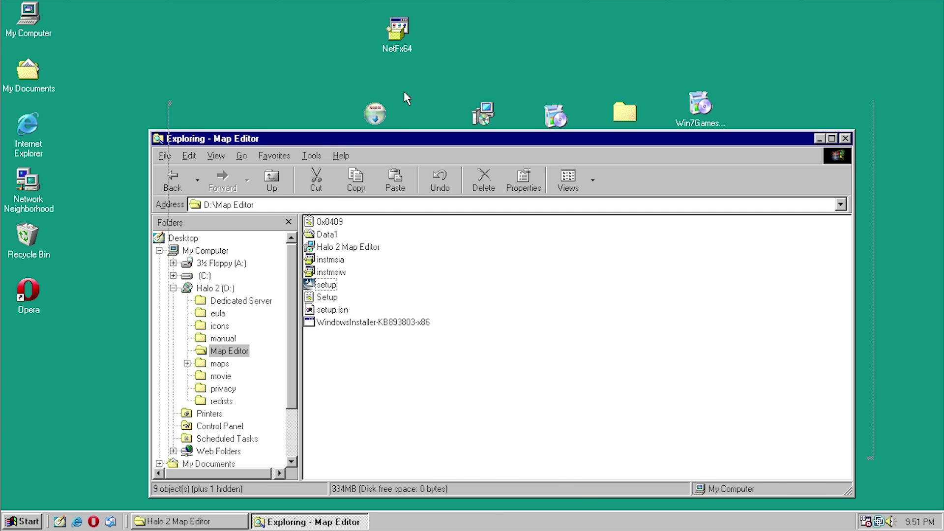
# Bring the installed Halo 2 Map Editor folder back to the front and try running H2Tool.
pyautogui.moveTo(400, 138); pyautogui.dragTo(428, 85)
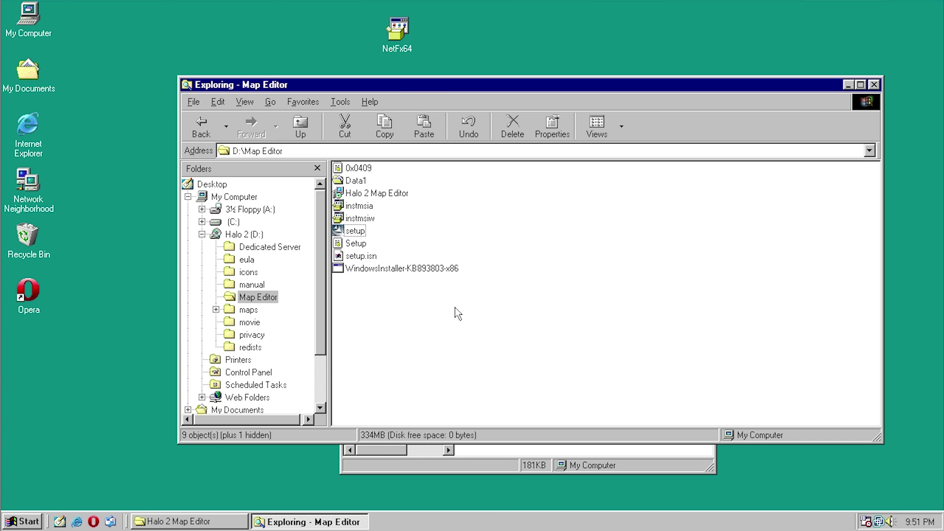
pyautogui.click(626, 463)
pyautogui.click(628, 424)
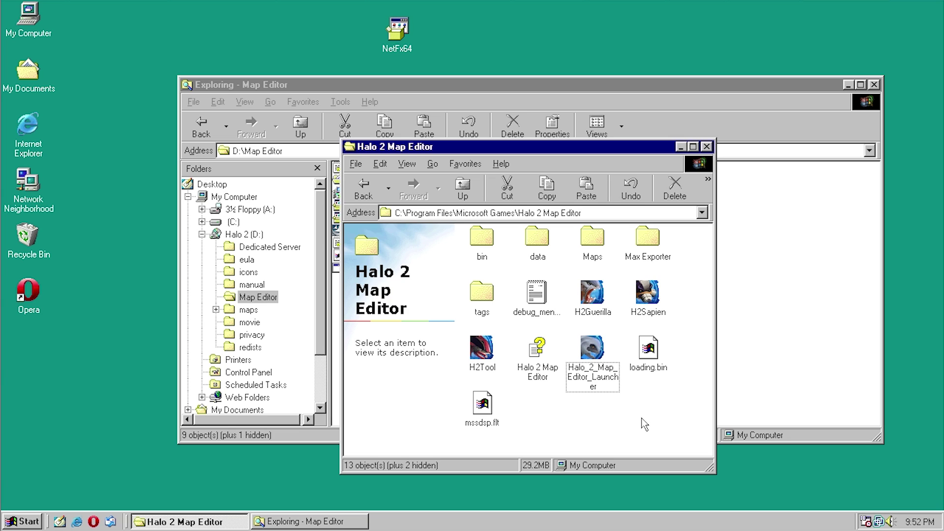
pyautogui.click(484, 354)
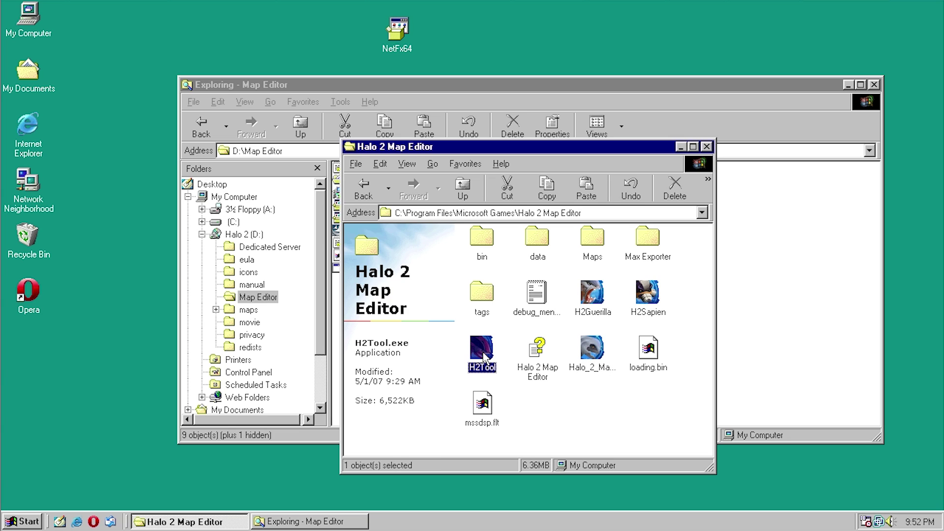
pyautogui.click(593, 300)
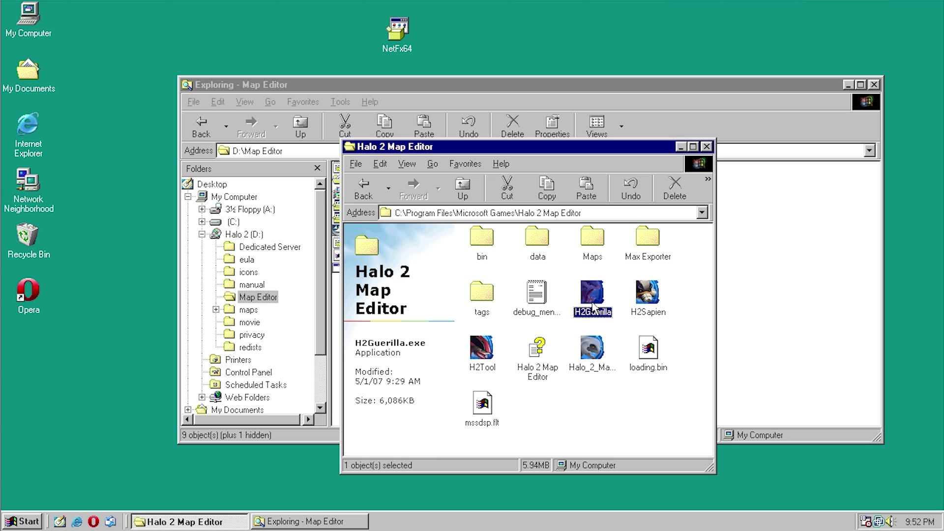
pyautogui.click(645, 302)
pyautogui.click(482, 350)
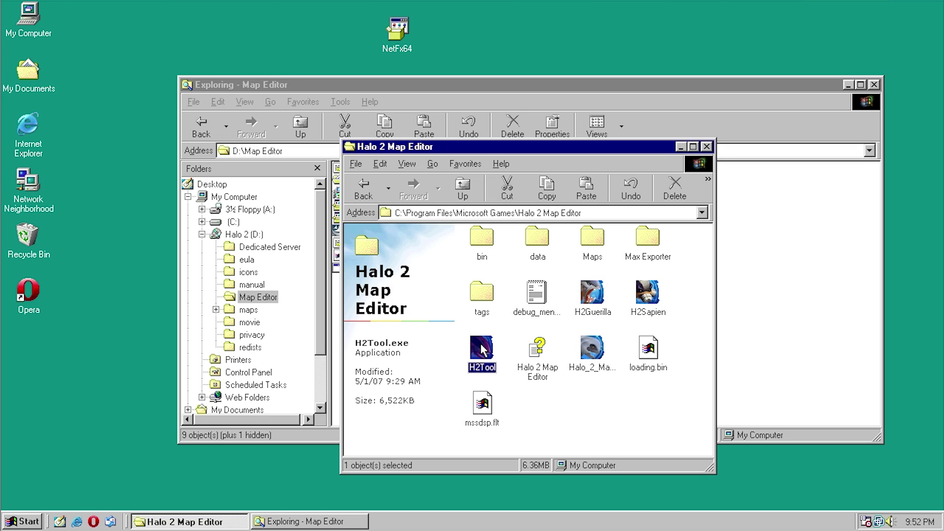
pyautogui.doubleClick(479, 352)
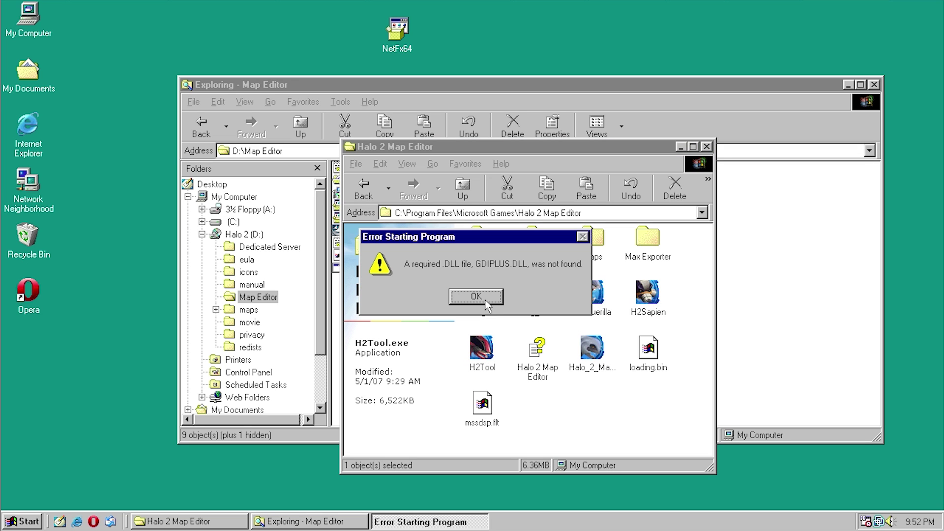
# Dismiss the H2Tool error and set H2Tool to use a specific KernelEx compatibility mode.
pyautogui.click(485, 301)
pyautogui.rightClick(486, 353)
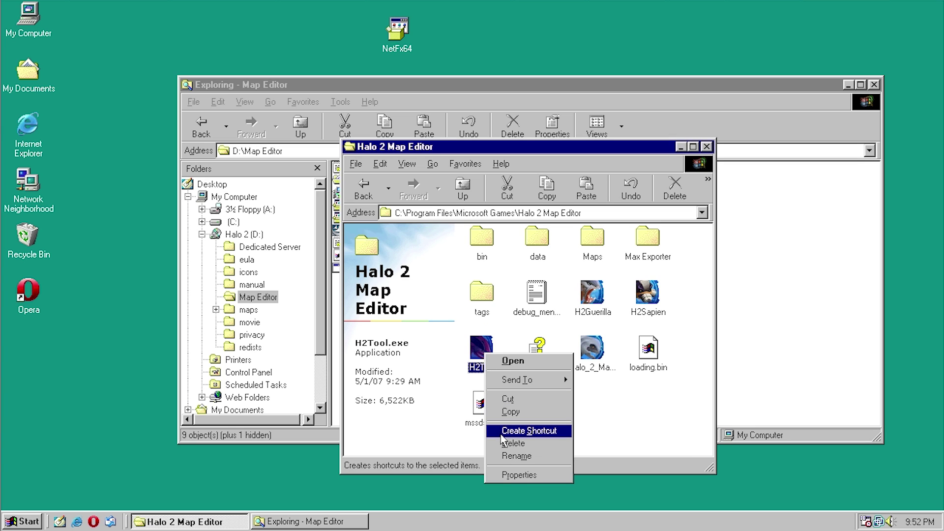
pyautogui.click(507, 475)
pyautogui.click(650, 186)
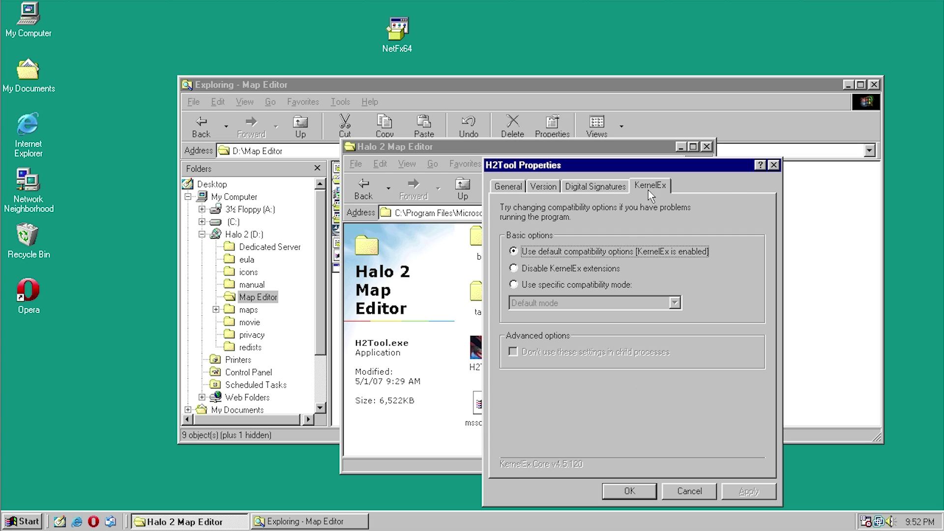
pyautogui.click(557, 289)
pyautogui.click(590, 303)
pyautogui.scroll(-2, 593, 339)
pyautogui.click(590, 335)
pyautogui.click(615, 490)
# Try running H2Tool, H2Guerilla and H2Sapien, dismiss their errors, and close the Halo 2 Map Editor folder.
pyautogui.doubleClick(484, 352)
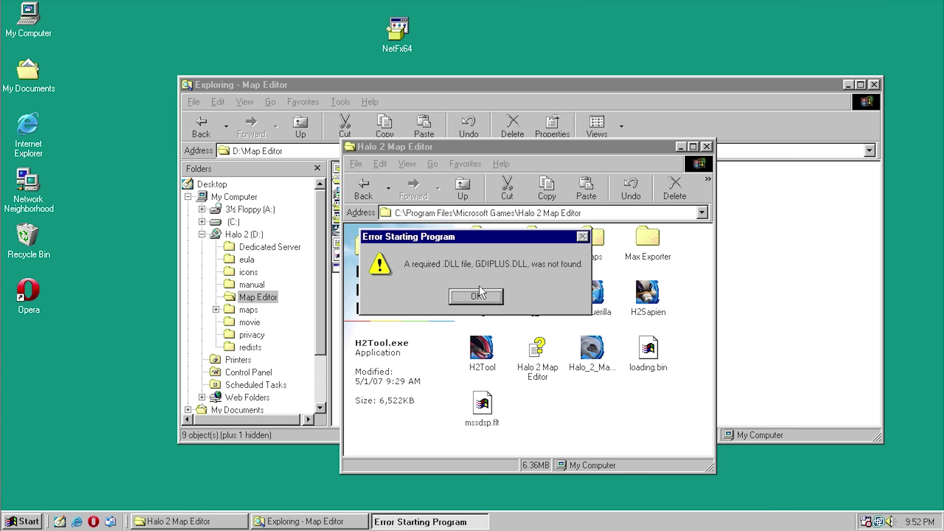
pyautogui.click(493, 299)
pyautogui.doubleClick(592, 295)
pyautogui.click(492, 297)
pyautogui.doubleClick(644, 295)
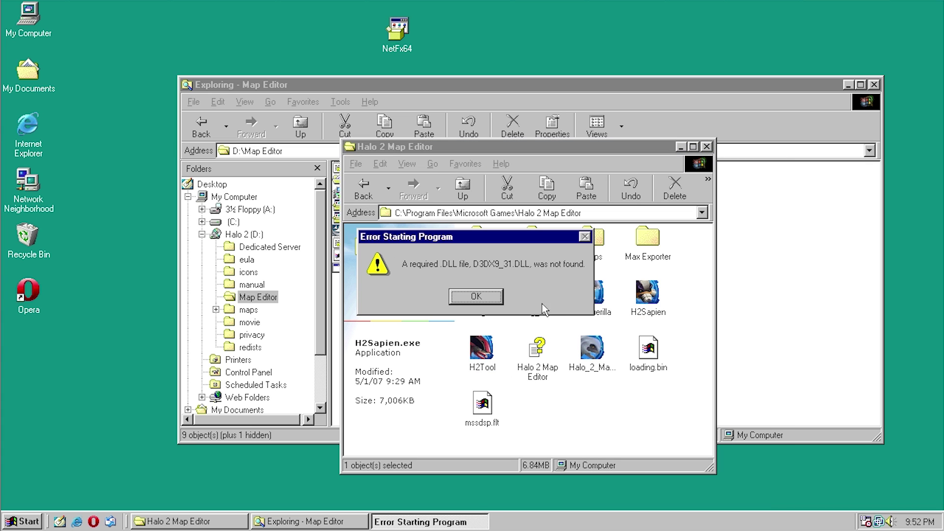
pyautogui.click(494, 300)
pyautogui.click(707, 146)
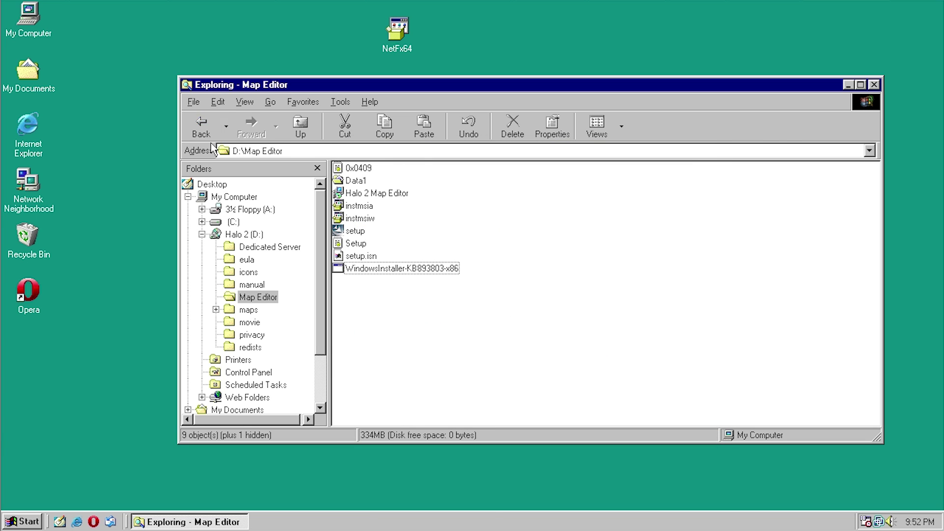
# Open the Dedicated Server folder on the Halo 2 disc, try running its setup, and exit the wizard.
pyautogui.click(201, 127)
pyautogui.doubleClick(370, 168)
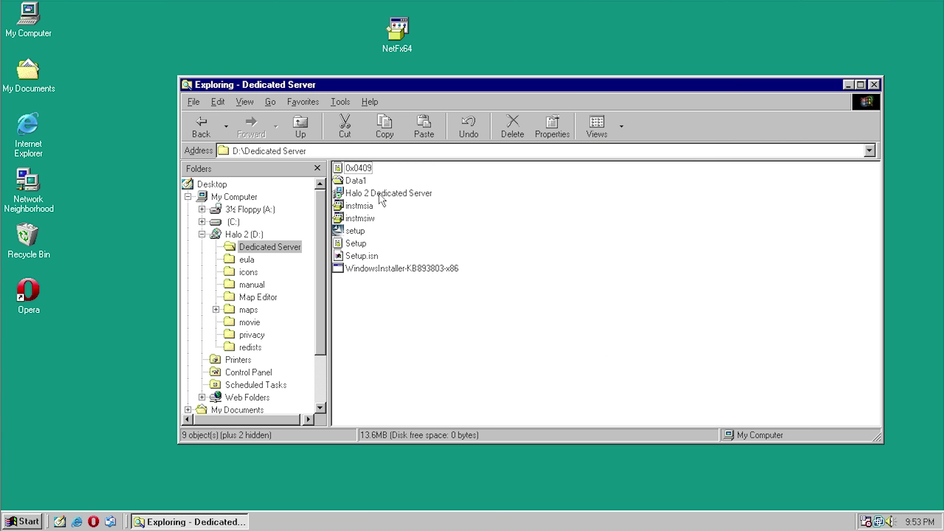
pyautogui.doubleClick(356, 232)
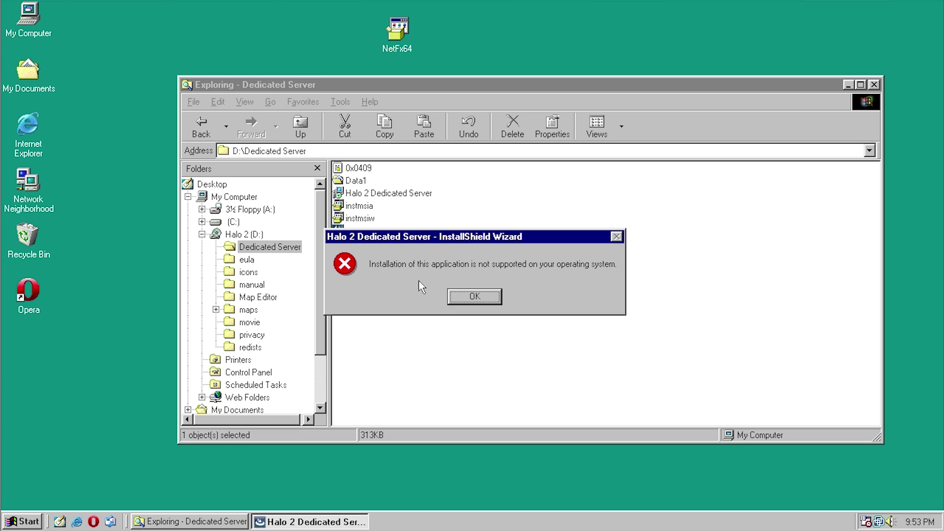
pyautogui.click(484, 297)
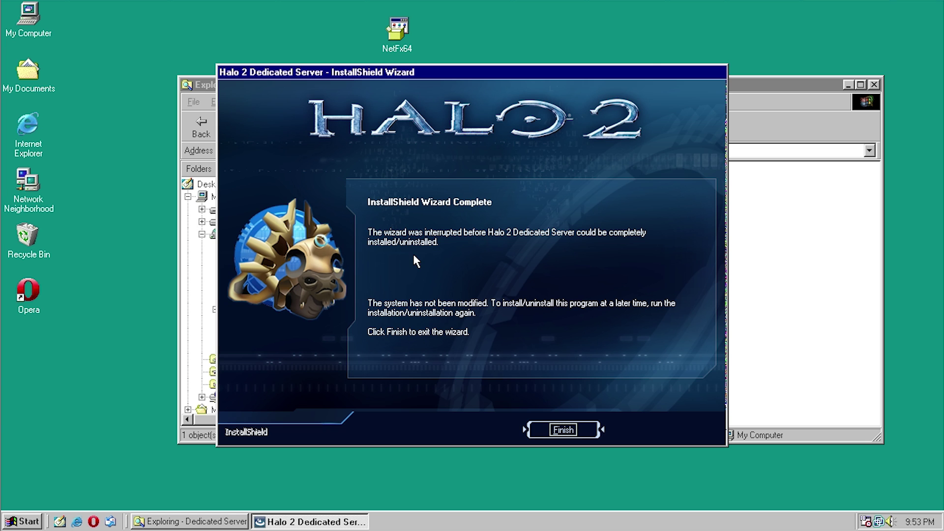
pyautogui.click(561, 430)
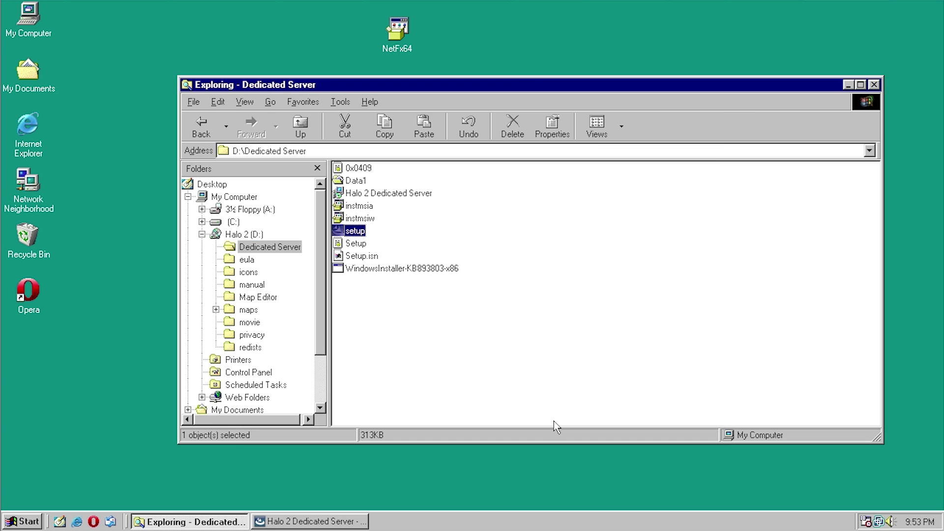
# Set the Dedicated Server setup program to use the Windows Vista compatibility mode in KernelEx.
pyautogui.rightClick(353, 232)
pyautogui.click(397, 353)
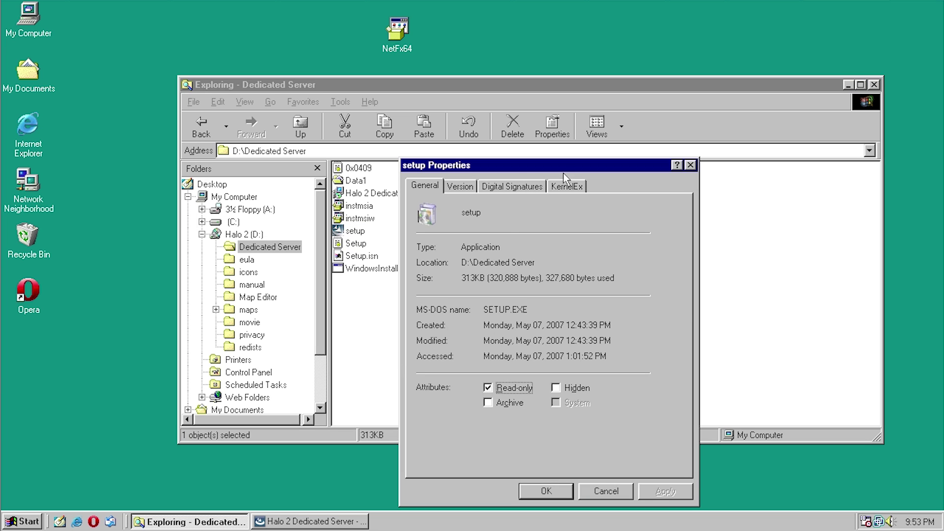
pyautogui.click(574, 187)
pyautogui.click(452, 284)
pyautogui.click(458, 303)
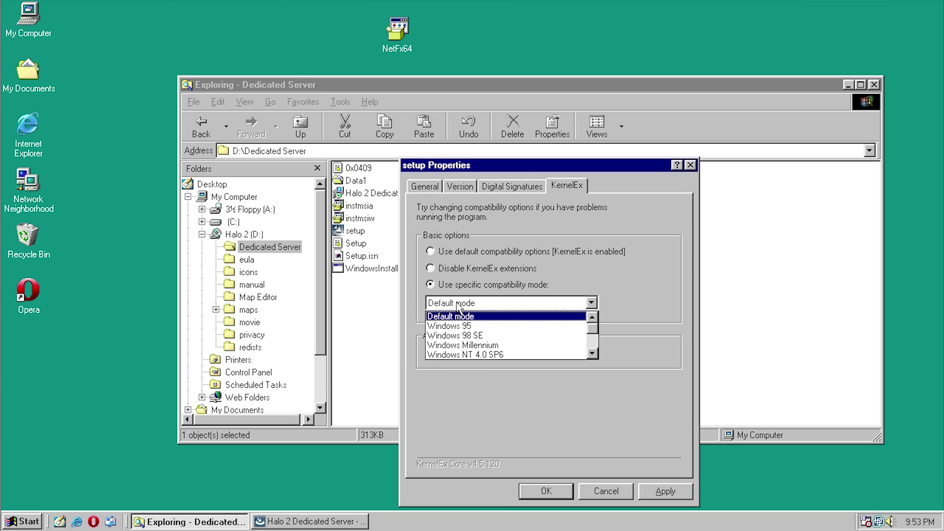
pyautogui.scroll(-2, 493, 332)
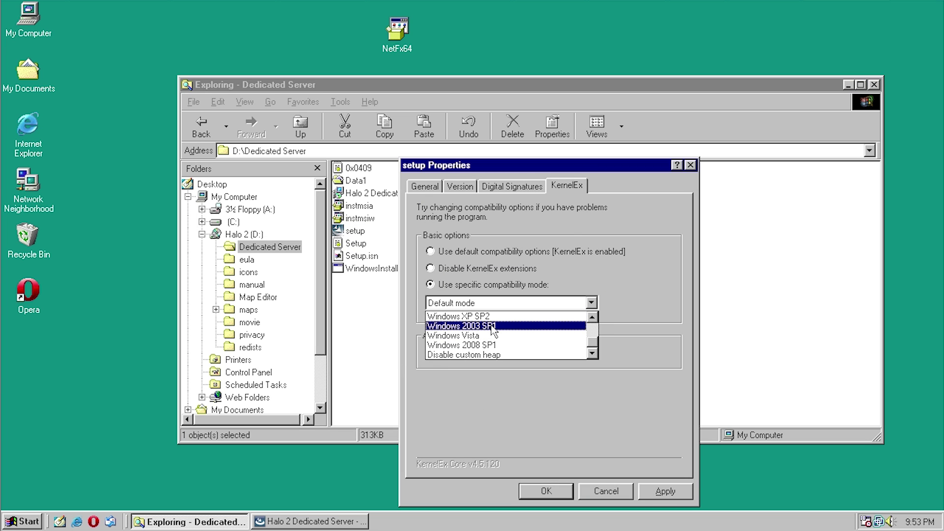
pyautogui.click(490, 336)
pyautogui.click(541, 491)
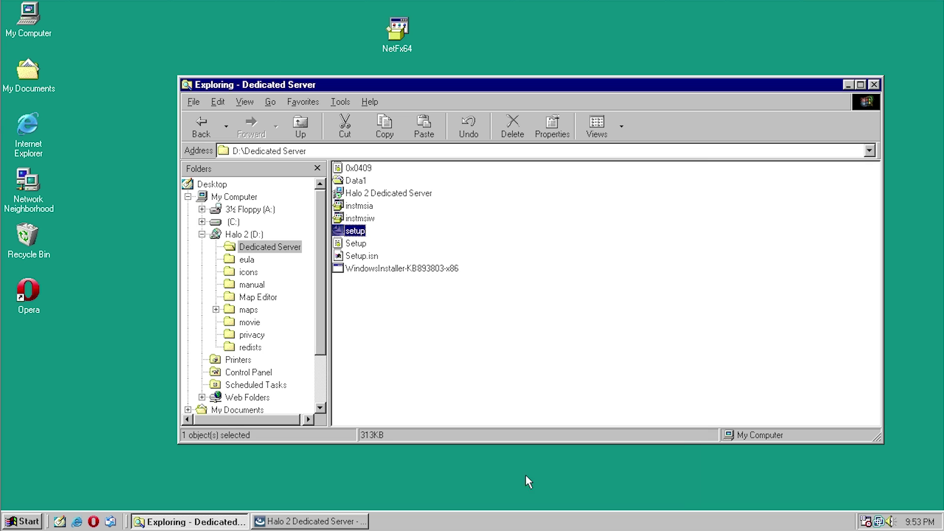
# Run the Dedicated Server setup again and install Halo 2 Dedicated Server with the default options, finishing the wizard.
pyautogui.doubleClick(352, 232)
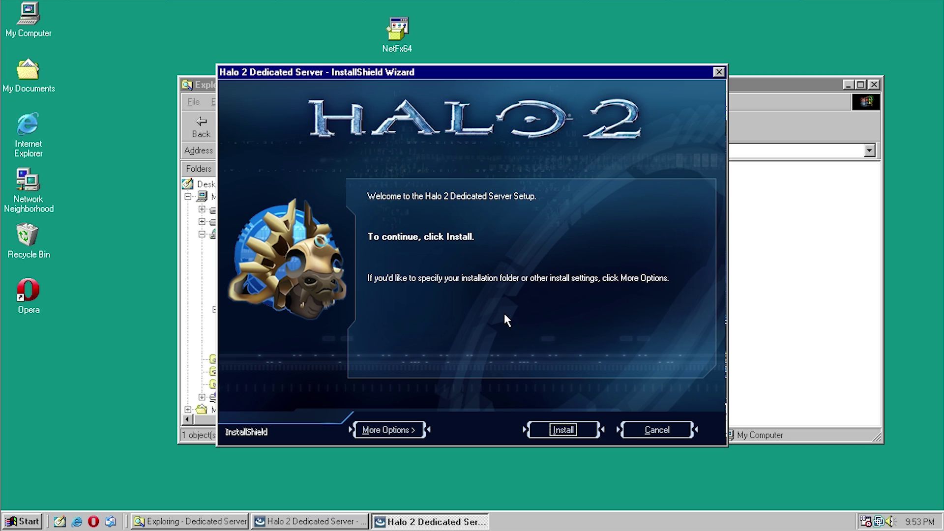
pyautogui.click(558, 431)
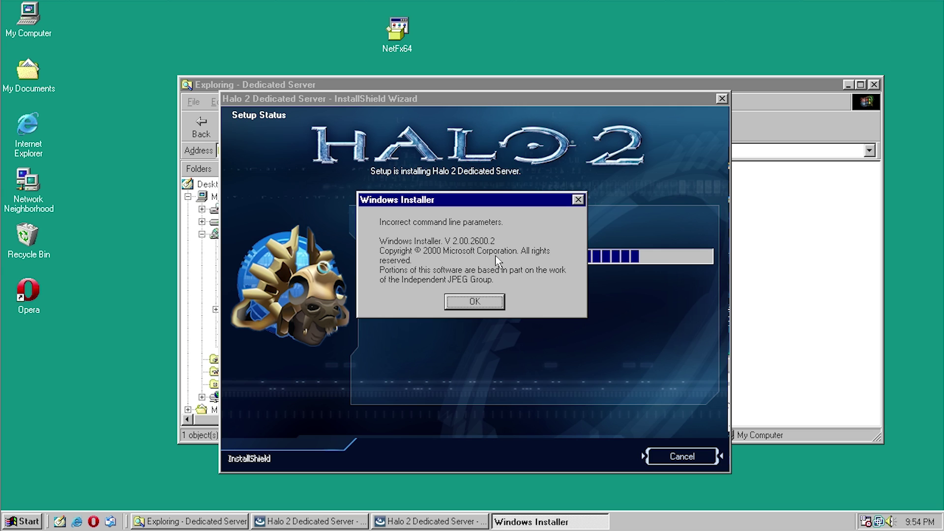
pyautogui.click(466, 301)
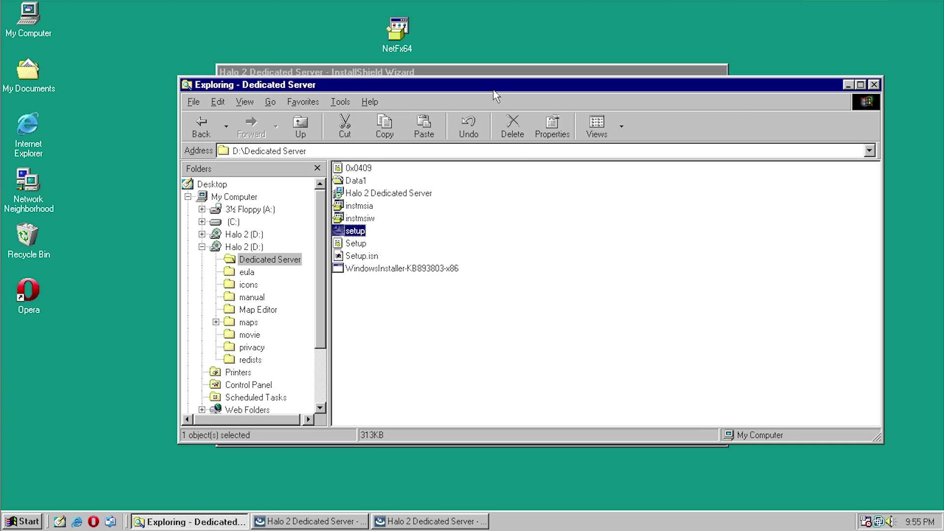
pyautogui.click(201, 247)
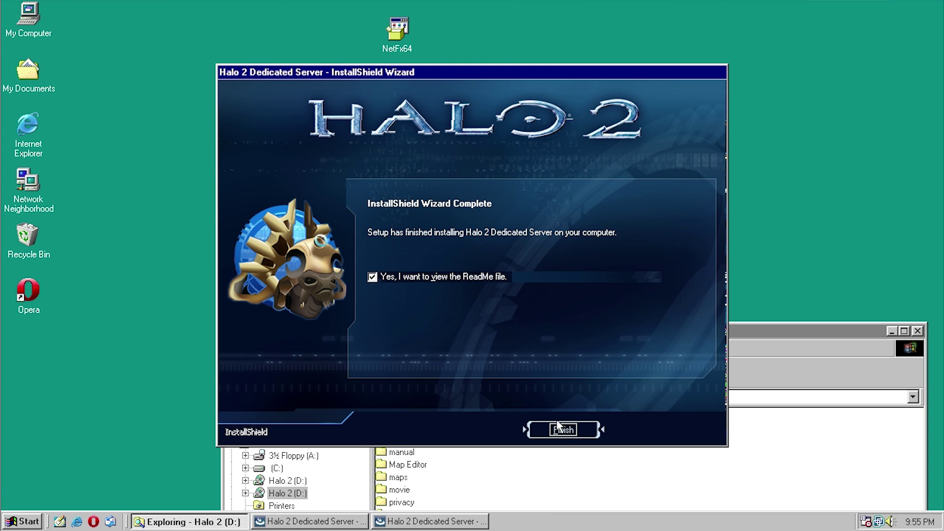
pyautogui.click(561, 431)
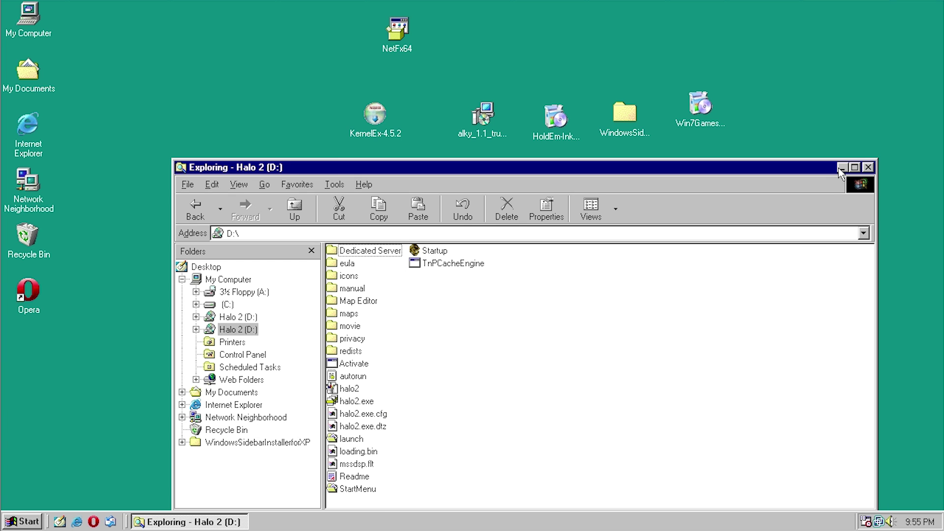
# Open the Halo 2 Dedicated Server Read Me and examine its hosting, playlist and system requirements sections.
pyautogui.click(841, 167)
pyautogui.click(22, 521)
pyautogui.moveTo(74, 306)
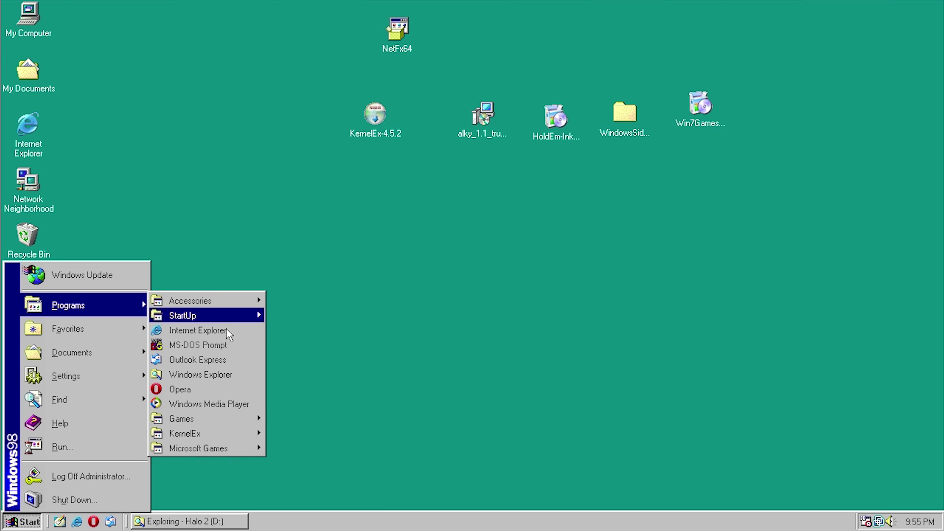
pyautogui.moveTo(205, 448)
pyautogui.moveTo(339, 462)
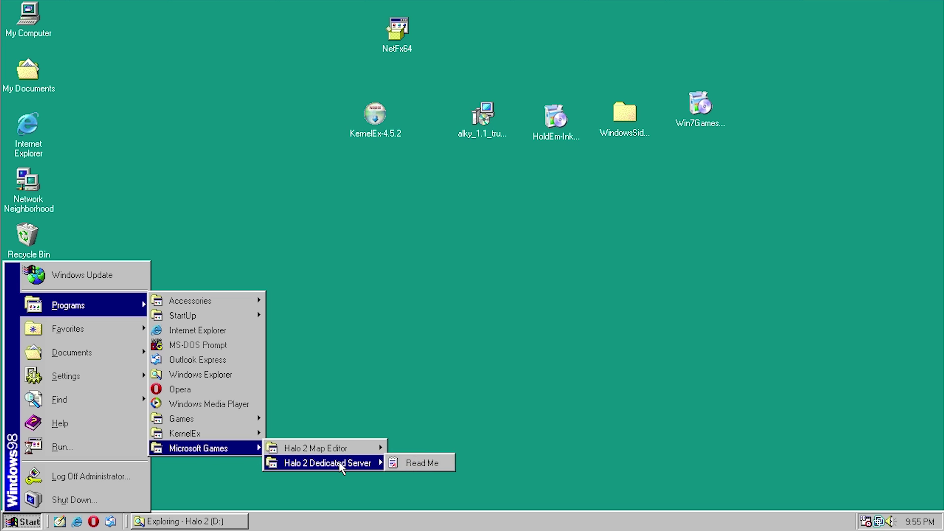
pyautogui.click(420, 469)
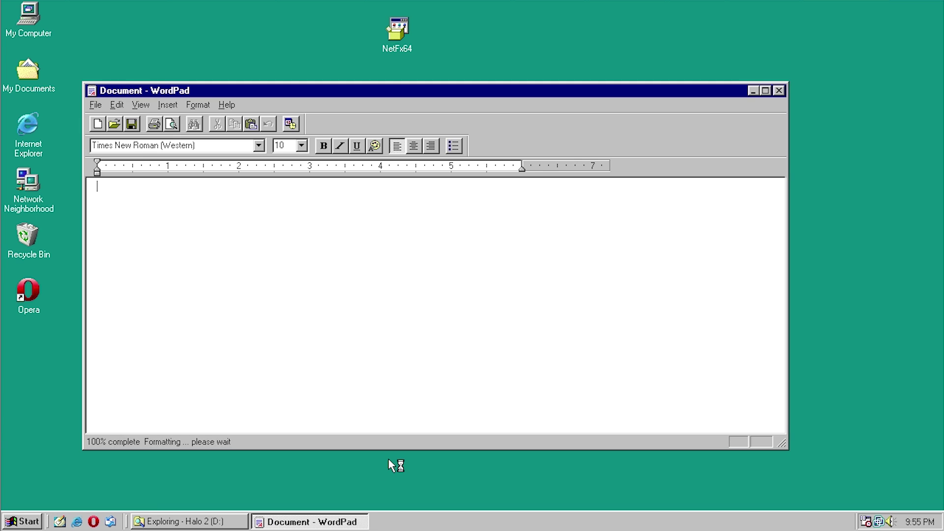
pyautogui.scroll(-3, 382, 438)
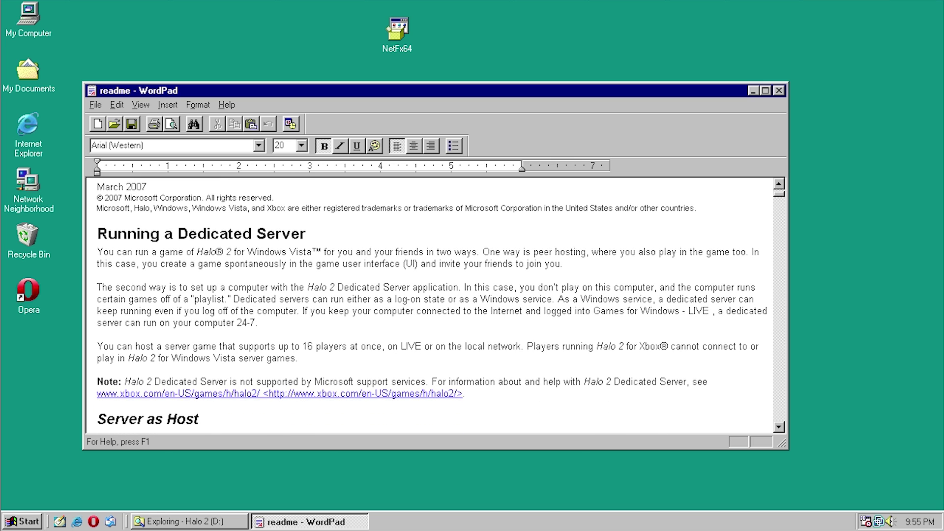
pyautogui.scroll(-1, 433, 307)
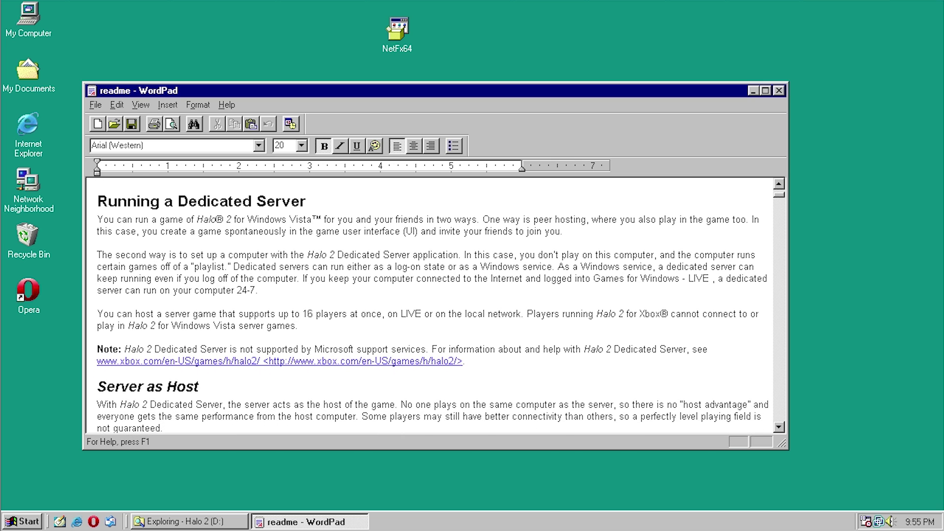
pyautogui.scroll(-2, 433, 308)
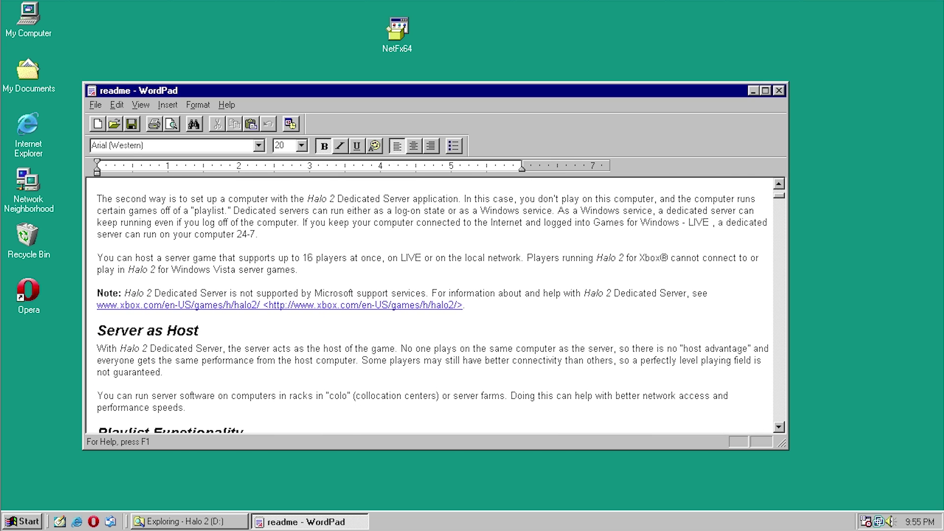
pyautogui.scroll(-2, 432, 307)
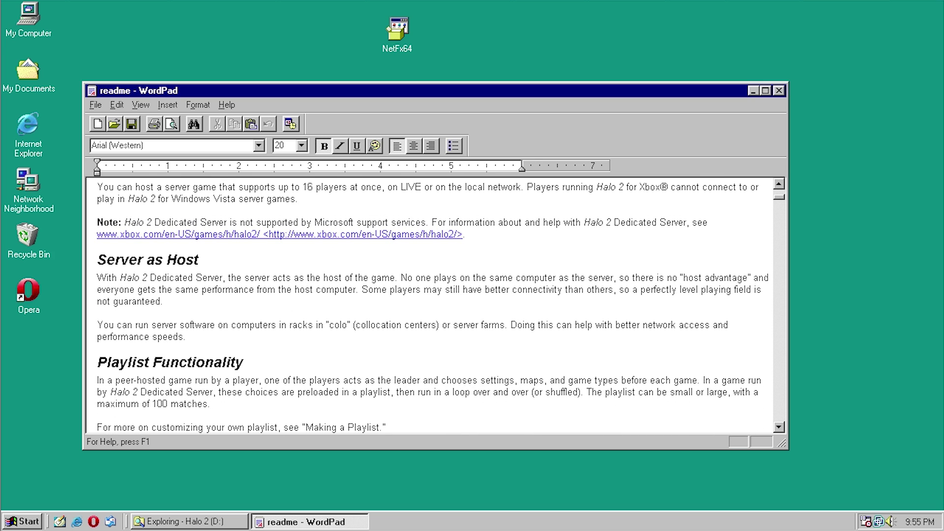
pyautogui.scroll(-6, 432, 307)
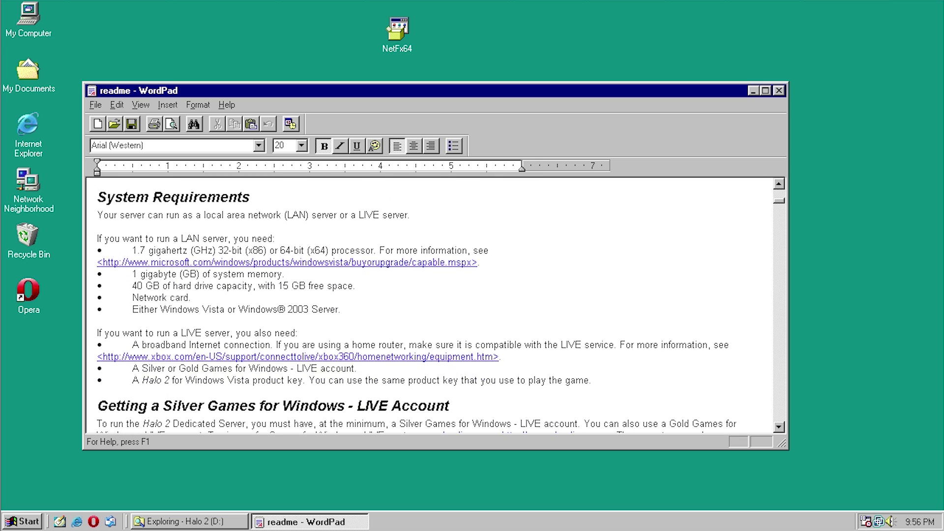
pyautogui.scroll(9, 432, 307)
# Return to the file explorer and open C:\Program Files\Microsoft Games\Halo 2 Dedicated Server.
pyautogui.click(190, 521)
pyautogui.moveTo(404, 171); pyautogui.dragTo(387, 62)
pyautogui.click(397, 29)
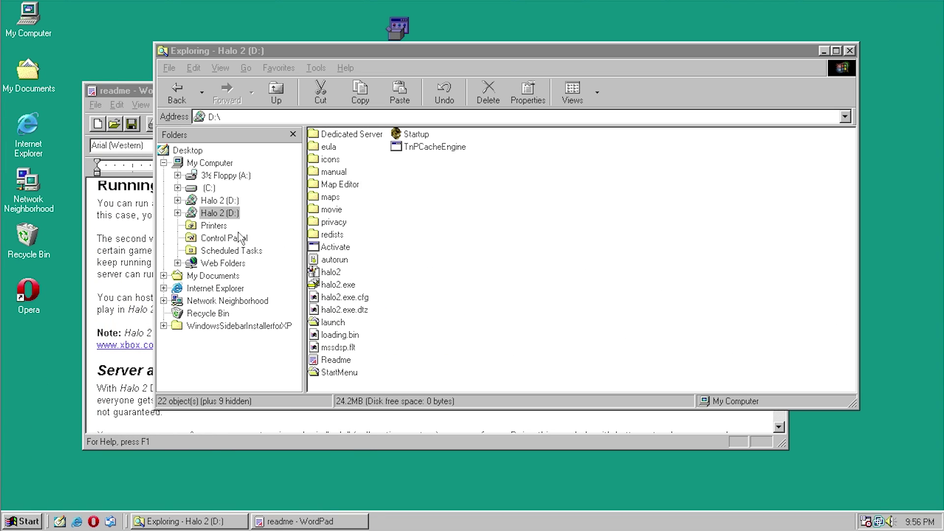
pyautogui.click(209, 189)
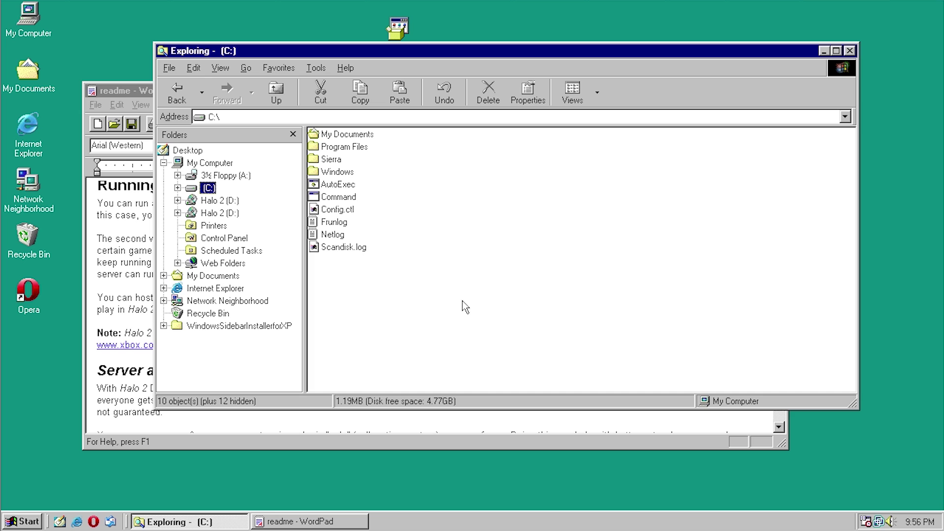
pyautogui.doubleClick(345, 147)
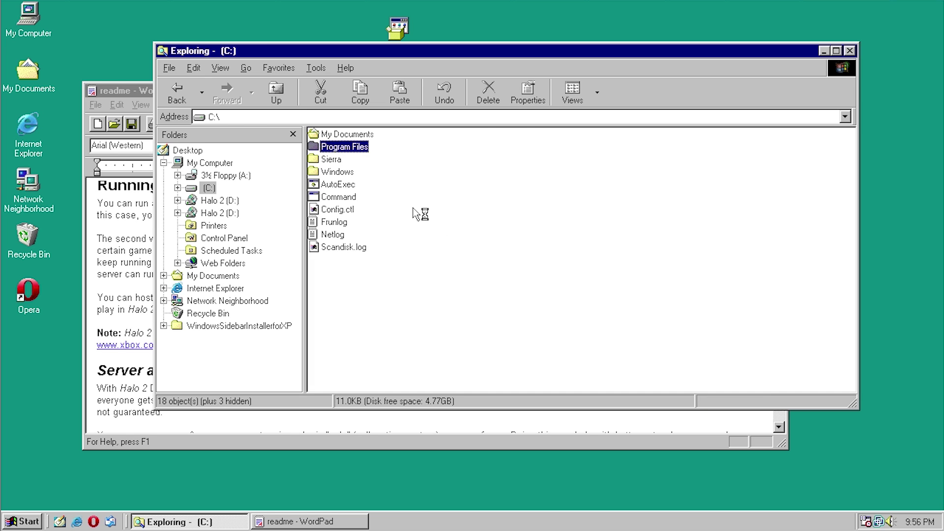
pyautogui.doubleClick(503, 223)
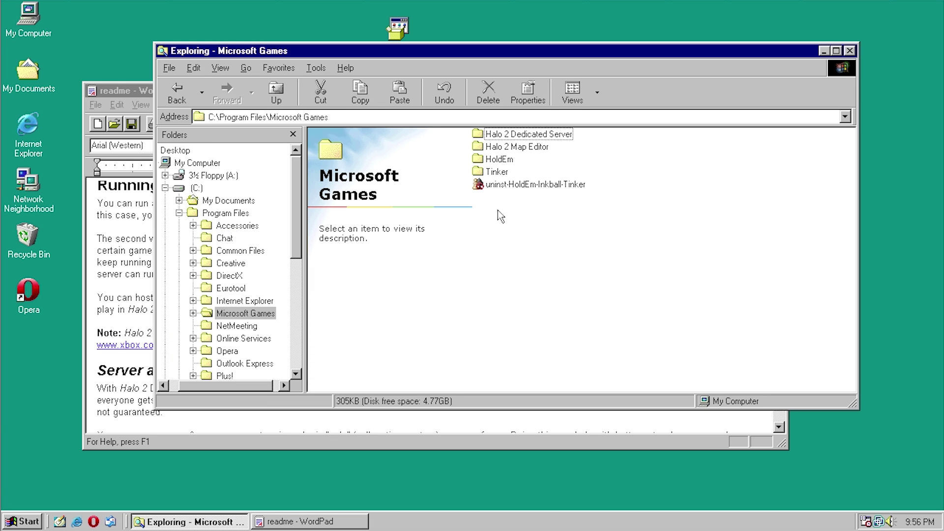
pyautogui.doubleClick(504, 135)
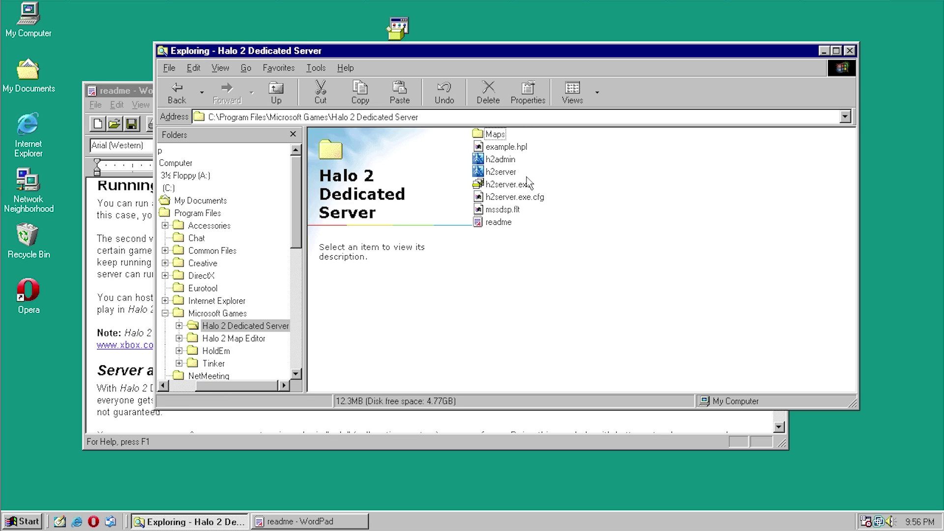
# Check which file is the dedicated server application and try running h2server.
pyautogui.click(501, 173)
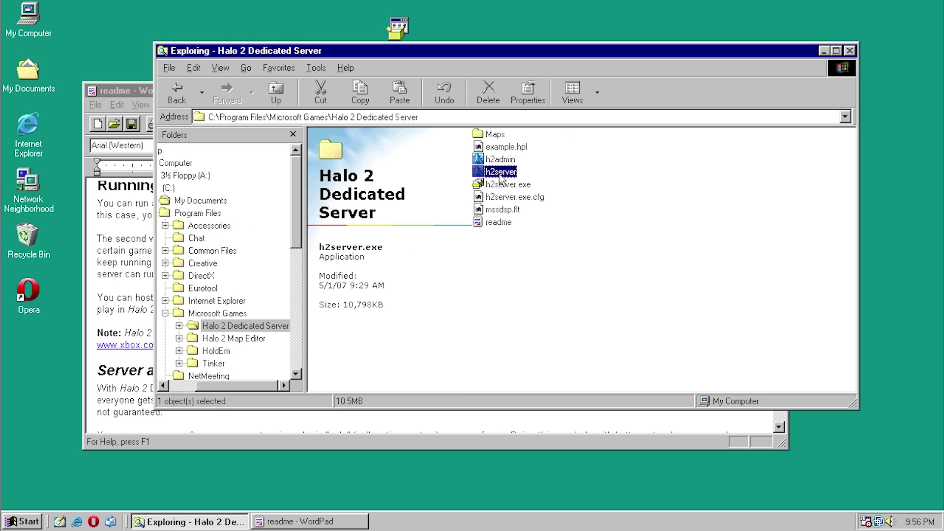
pyautogui.click(501, 164)
pyautogui.click(515, 186)
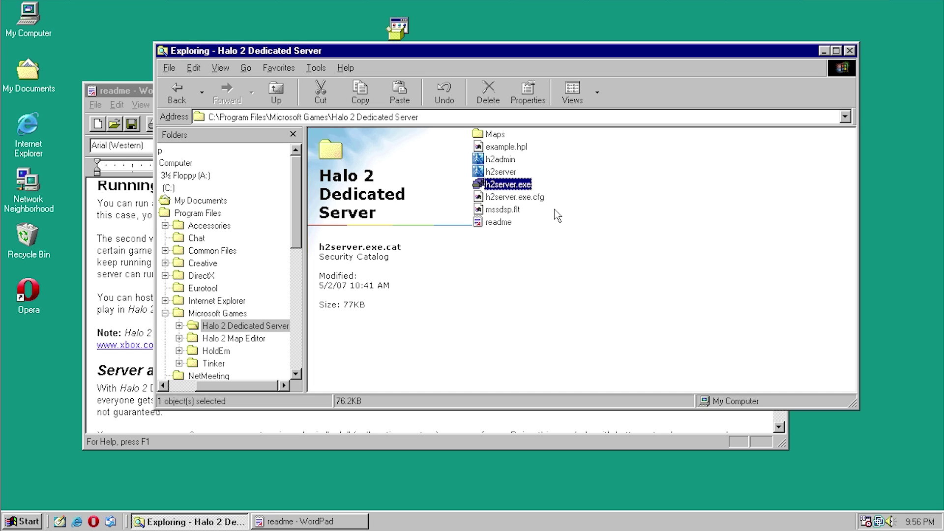
pyautogui.press('Up')
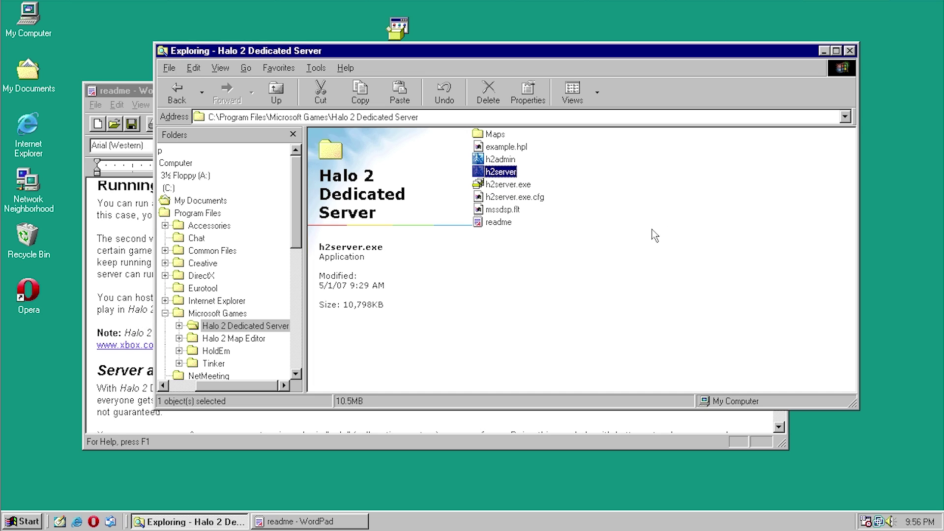
pyautogui.doubleClick(497, 173)
pyautogui.press('Return')
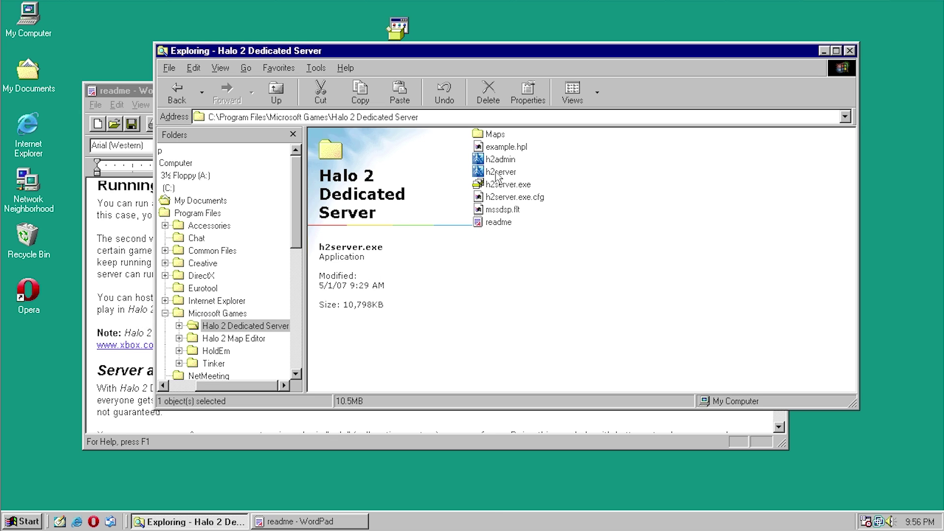
# Try running h2admin from the Halo 2 Dedicated Server folder.
pyautogui.click(504, 162)
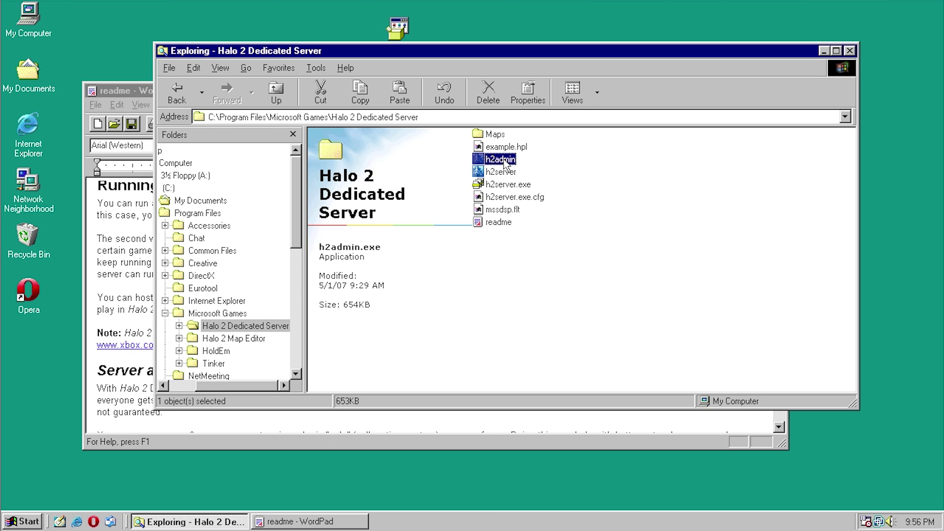
pyautogui.doubleClick(506, 165)
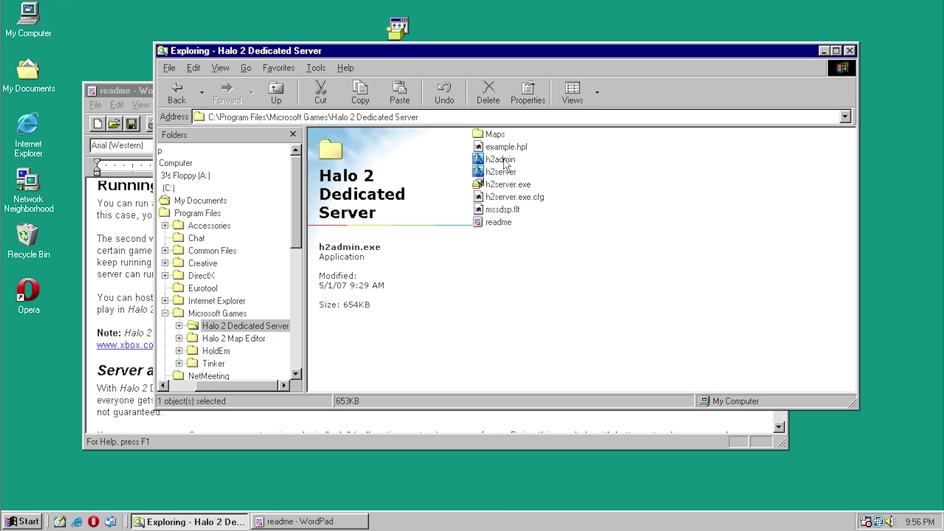
pyautogui.doubleClick(505, 162)
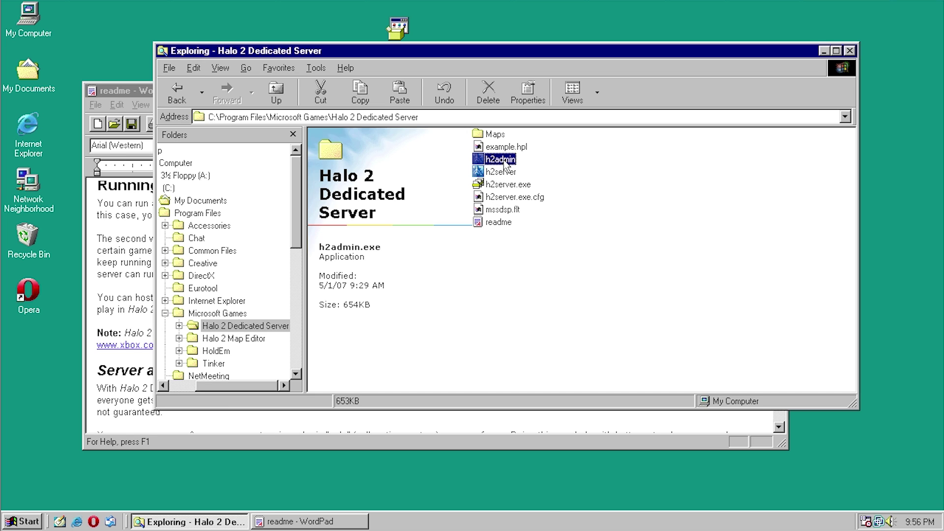
pyautogui.doubleClick(504, 160)
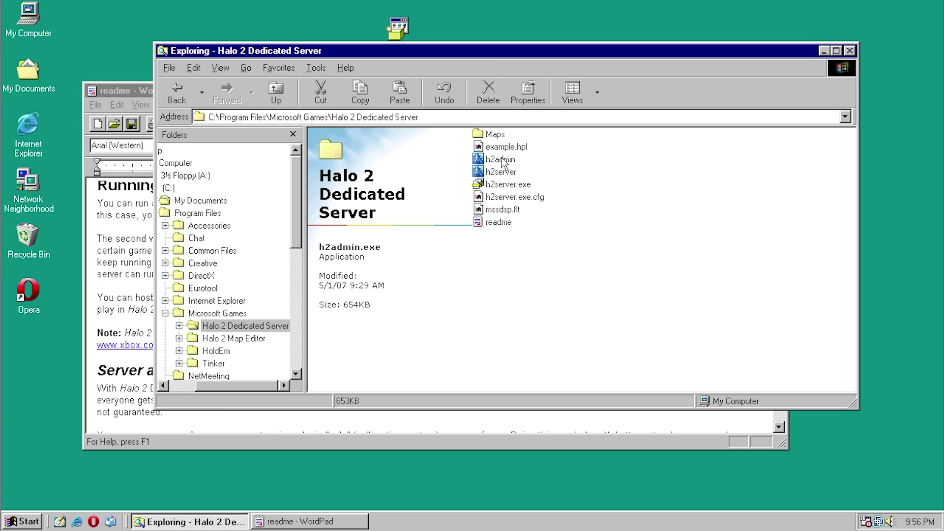
# Set the KernelEx compatibility mode of h2admin to Windows 2008 SP1.
pyautogui.rightClick(502, 159)
pyautogui.click(534, 279)
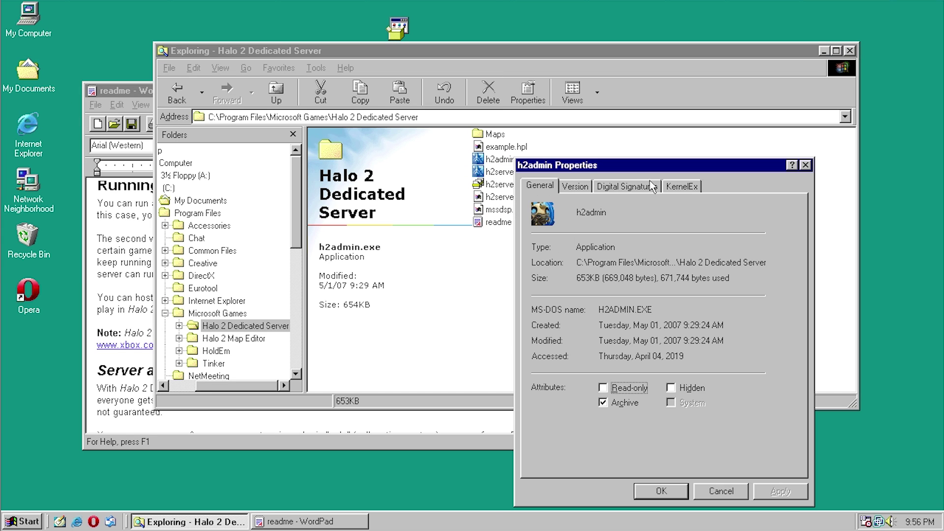
pyautogui.click(681, 186)
pyautogui.click(571, 286)
pyautogui.click(570, 303)
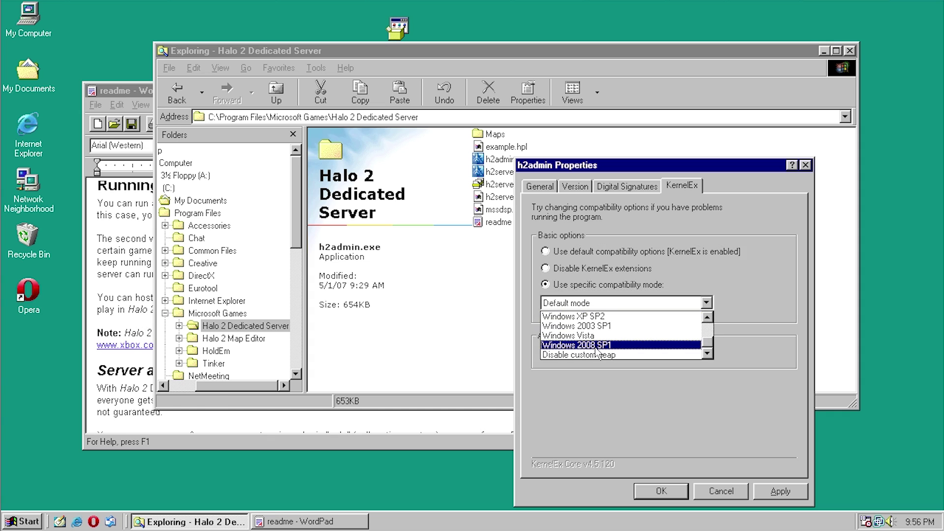
pyautogui.click(615, 344)
pyautogui.click(662, 491)
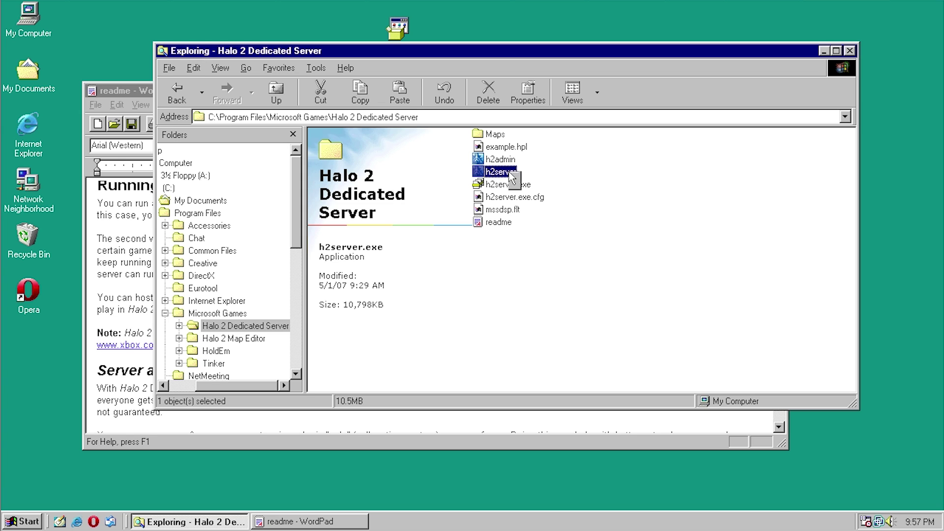
# Set the KernelEx compatibility mode of h2server to Windows Vista and try running it again.
pyautogui.rightClick(509, 172)
pyautogui.click(533, 293)
pyautogui.click(684, 186)
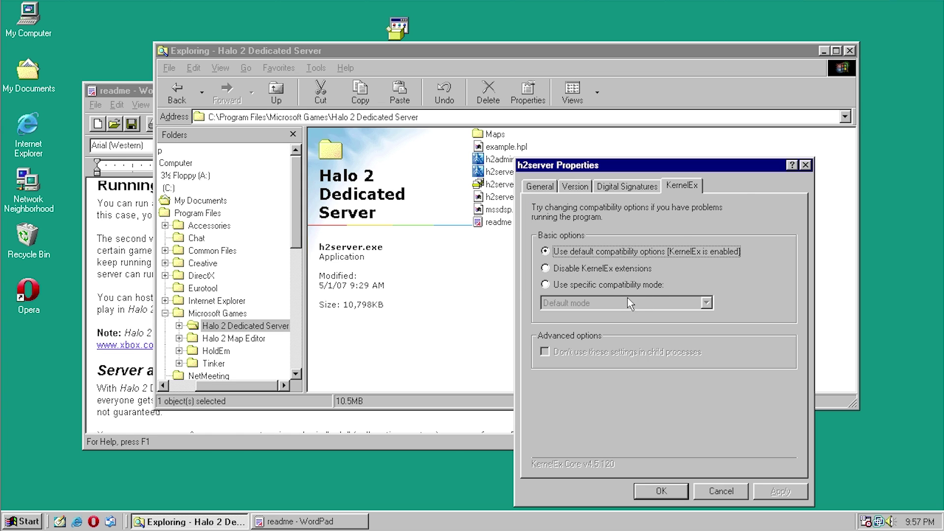
pyautogui.click(597, 285)
pyautogui.click(595, 303)
pyautogui.scroll(-2, 615, 353)
pyautogui.click(612, 353)
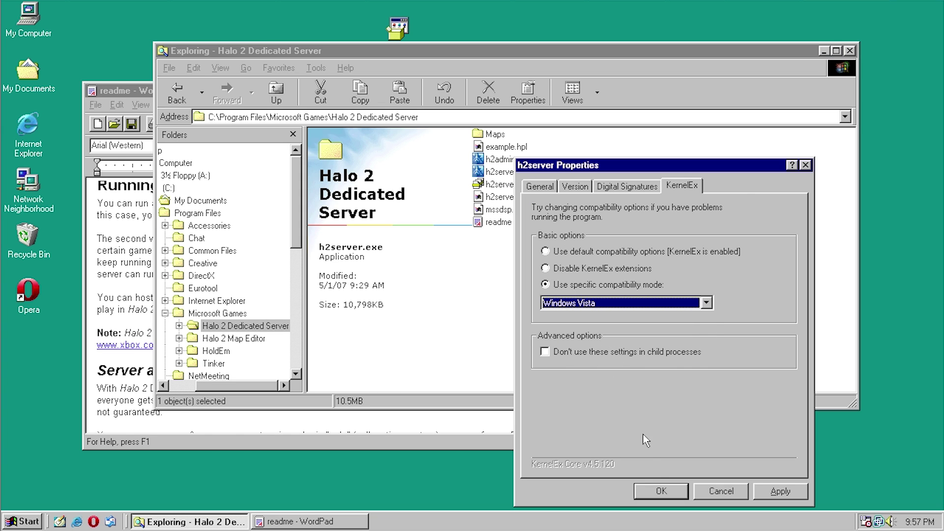
pyautogui.click(661, 490)
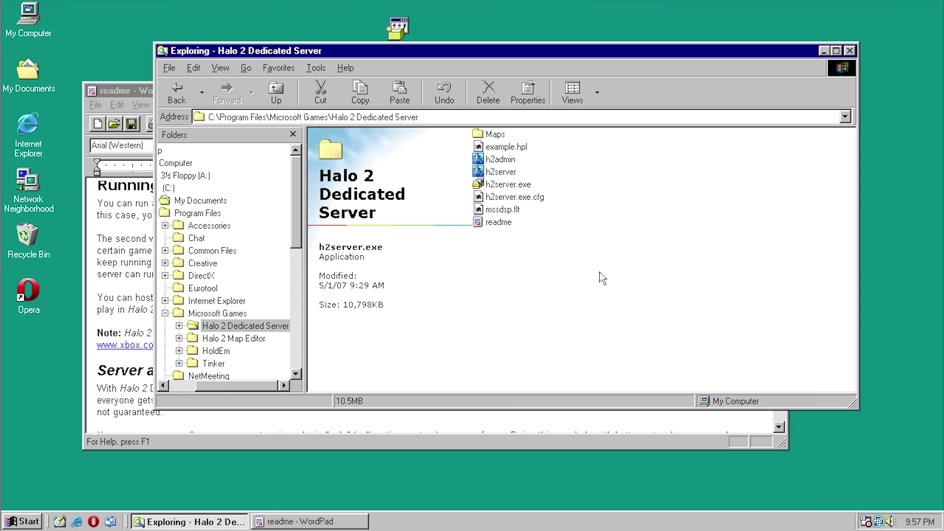
pyautogui.doubleClick(496, 173)
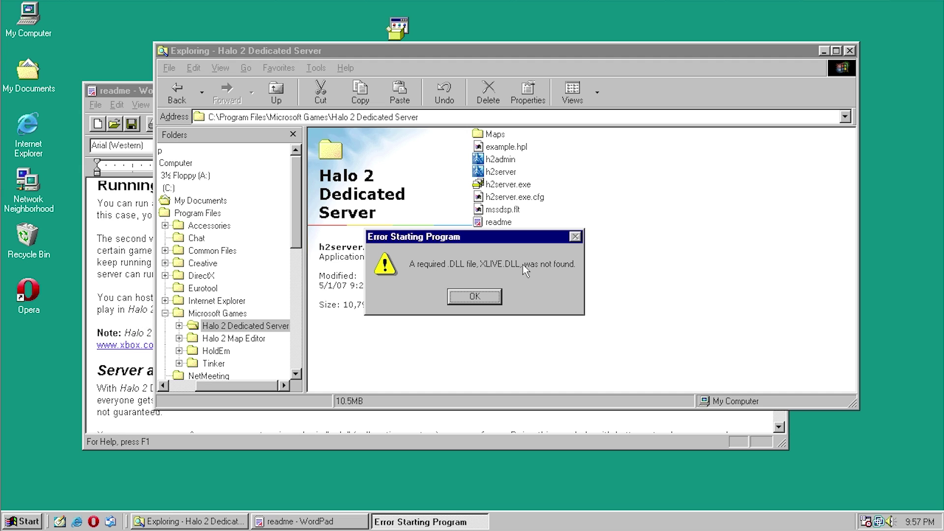
pyautogui.click(477, 298)
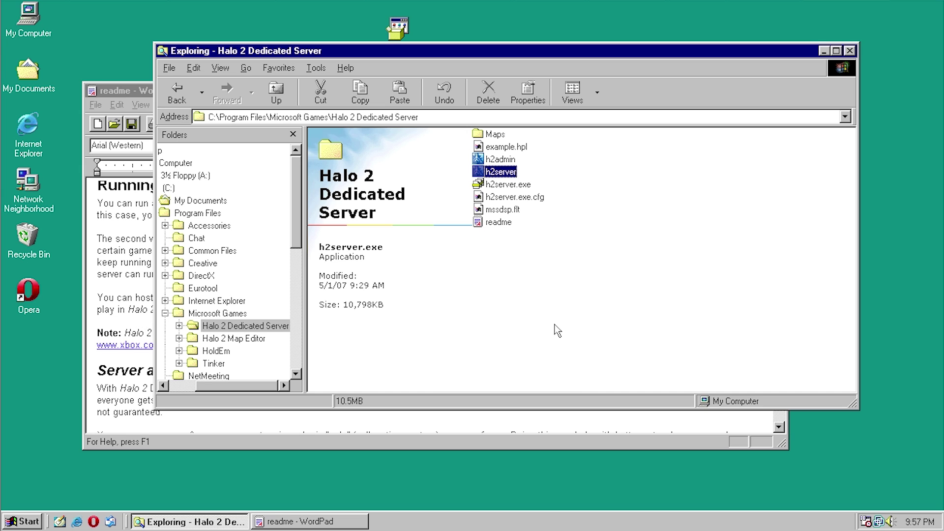
# Look through the dedicated server's Maps and Fonts folders and return to the Microsoft Games folder.
pyautogui.doubleClick(494, 133)
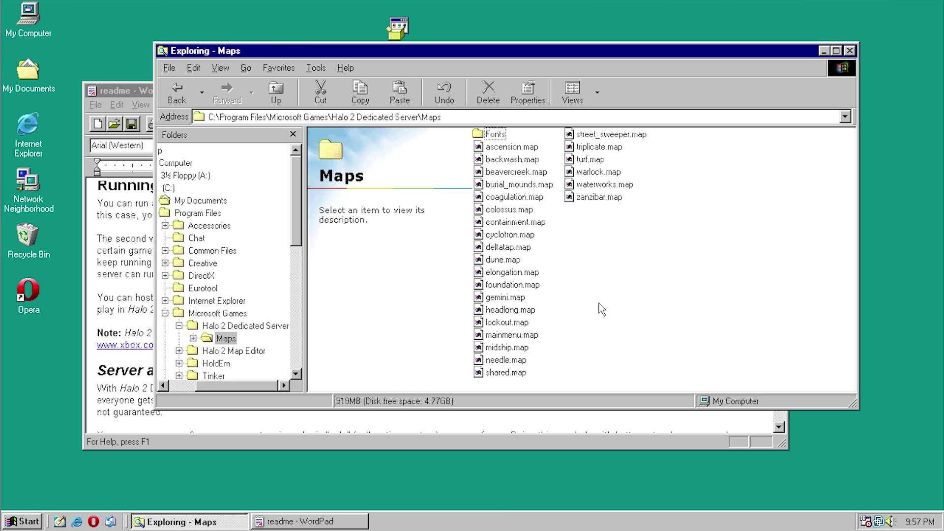
pyautogui.doubleClick(494, 135)
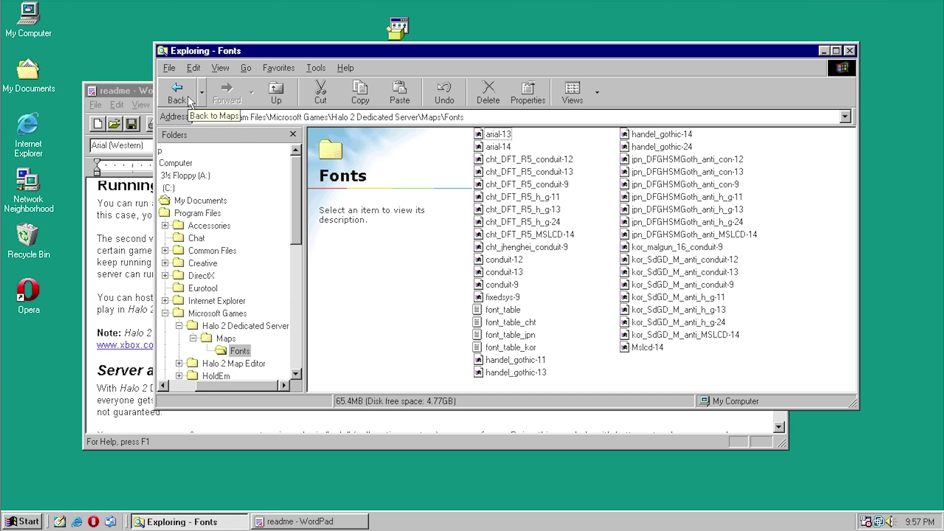
pyautogui.click(189, 102)
pyautogui.press('Down')
pyautogui.press('Return')
pyautogui.click(177, 89)
pyautogui.click(177, 89)
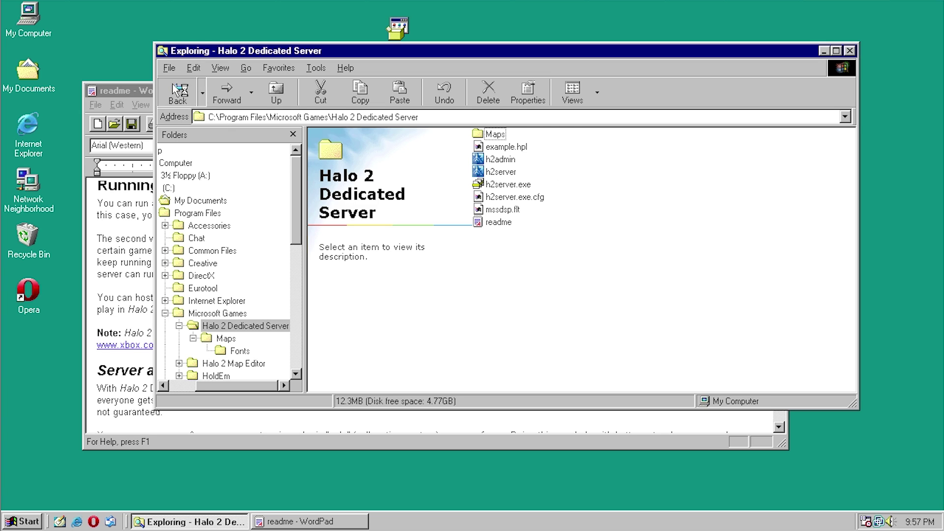
pyautogui.click(178, 89)
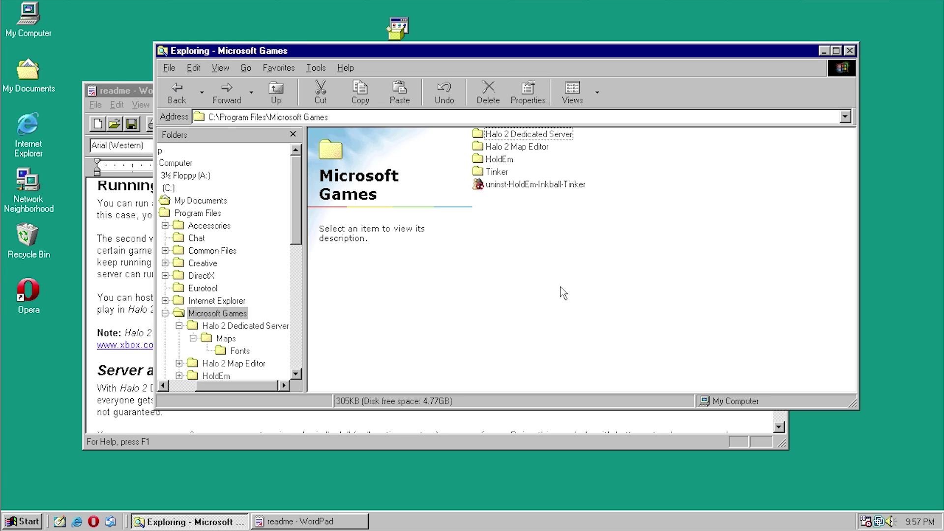
# Close the file explorer and the readme document, leaving the desktop clear.
pyautogui.click(850, 53)
pyautogui.click(779, 90)
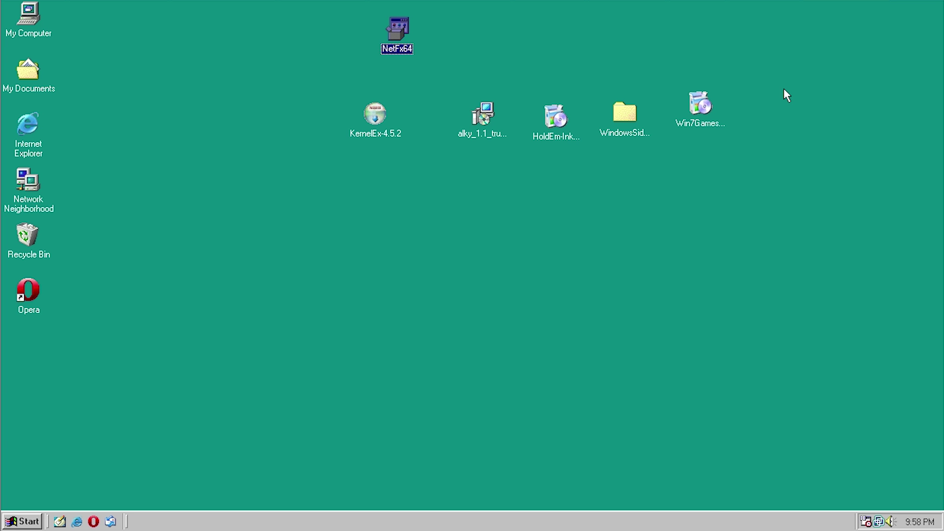
pyautogui.click(708, 241)
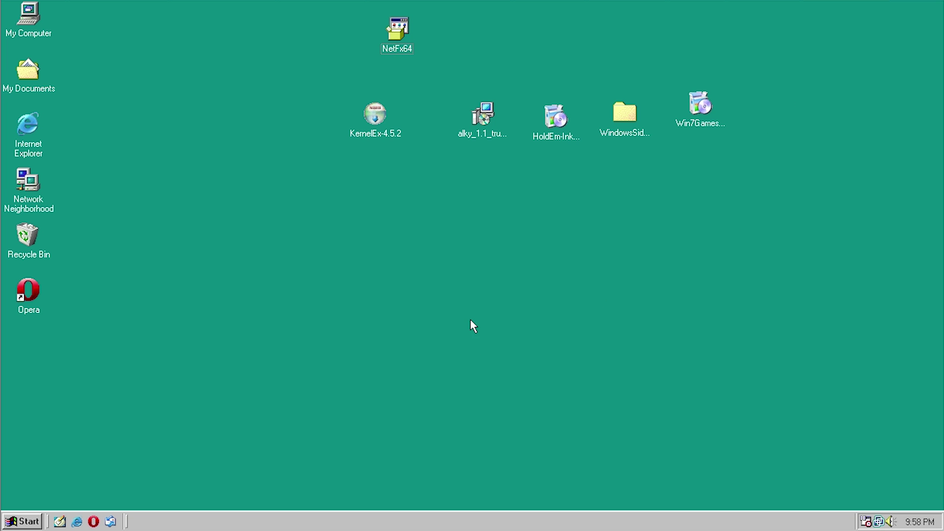
pyautogui.click(30, 521)
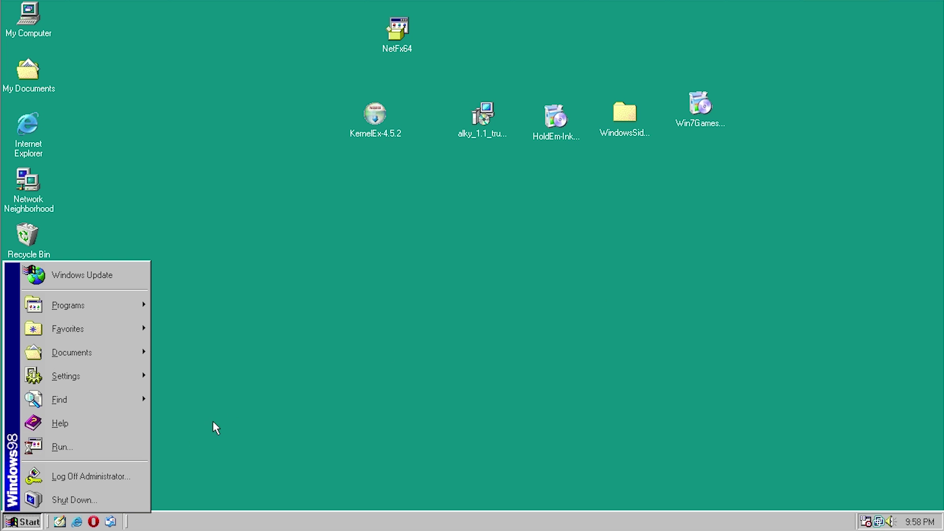
pyautogui.click(484, 444)
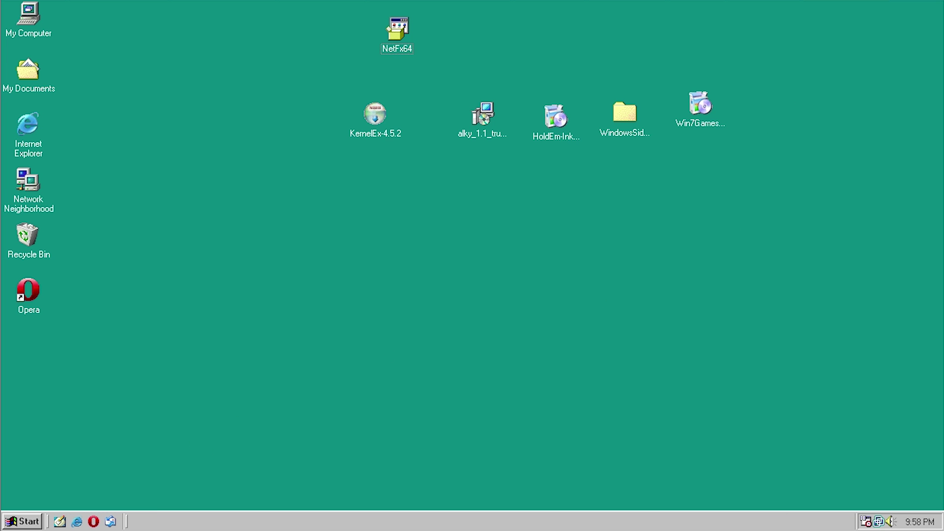
# Place the wlsetup-all-en-winaero installer in an empty area of the desktop and try running it.
pyautogui.moveTo(576, 358); pyautogui.dragTo(423, 253)
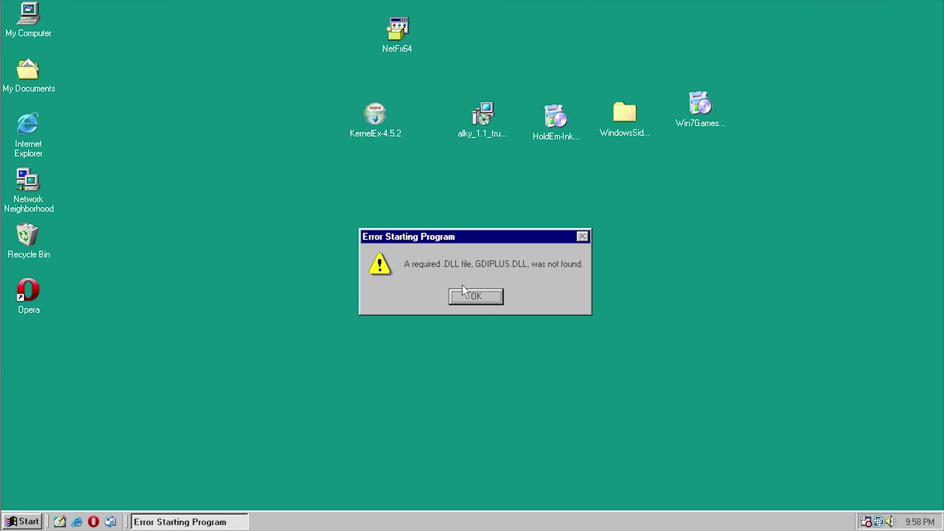
pyautogui.click(483, 298)
# Set the wlsetup-all-en-winaero installer's KernelEx compatibility mode to Windows Vista and try running it again.
pyautogui.rightClick(424, 266)
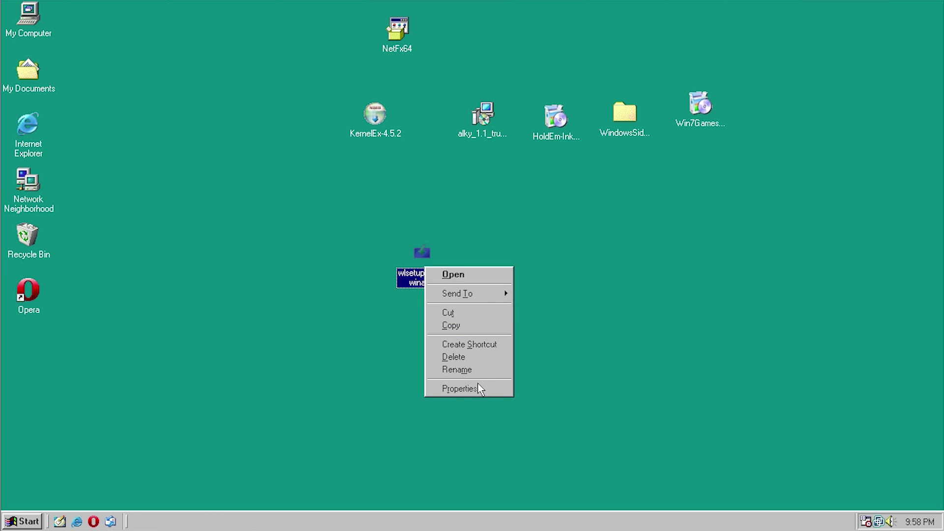
pyautogui.click(480, 388)
pyautogui.click(585, 189)
pyautogui.click(488, 269)
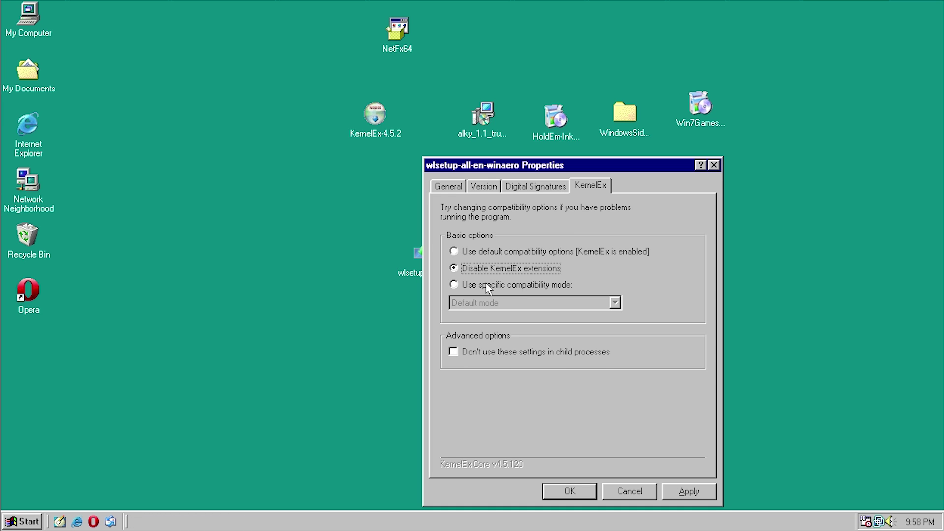
pyautogui.click(486, 284)
pyautogui.click(494, 303)
pyautogui.scroll(-2, 503, 337)
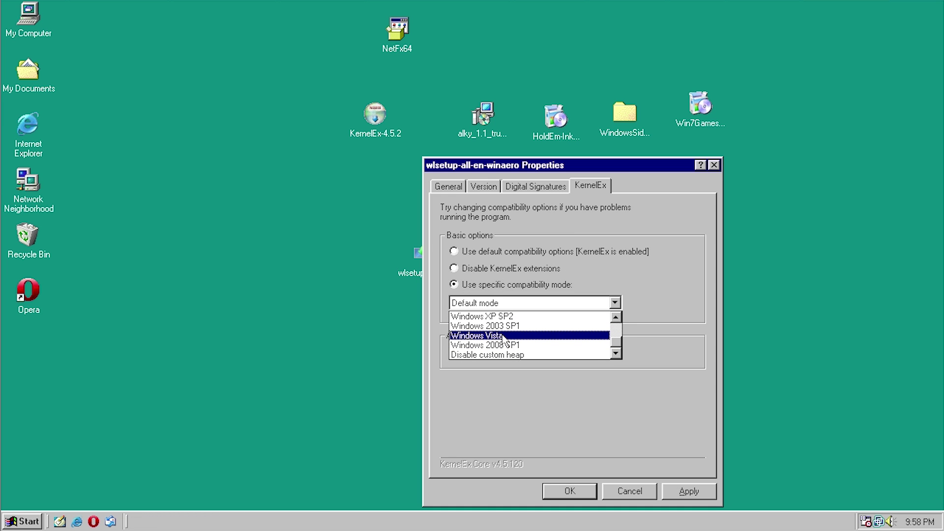
pyautogui.click(511, 336)
pyautogui.click(586, 491)
pyautogui.doubleClick(435, 278)
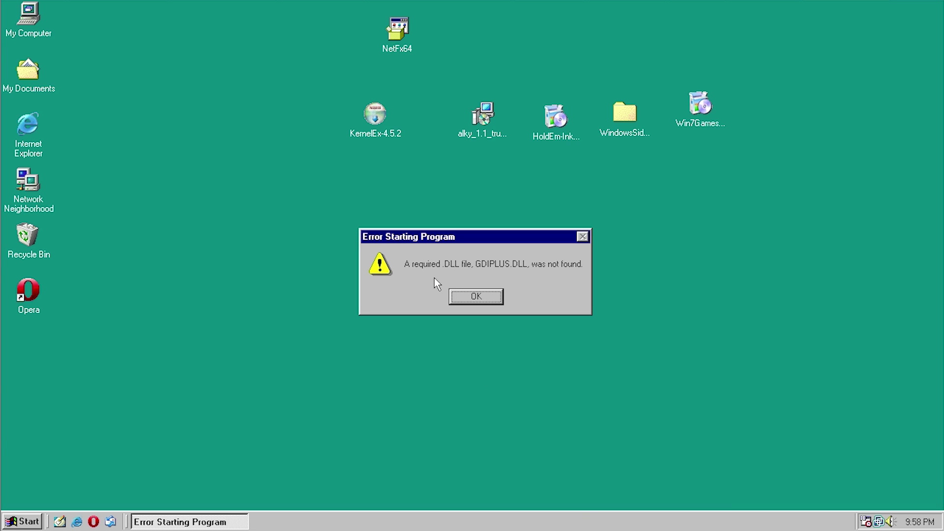
pyautogui.click(482, 300)
# Move the wlsetup-all-en-winaero and Win7GamesForWin8-Setup installers to the far side of the desktop.
pyautogui.moveTo(437, 284); pyautogui.dragTo(789, 118)
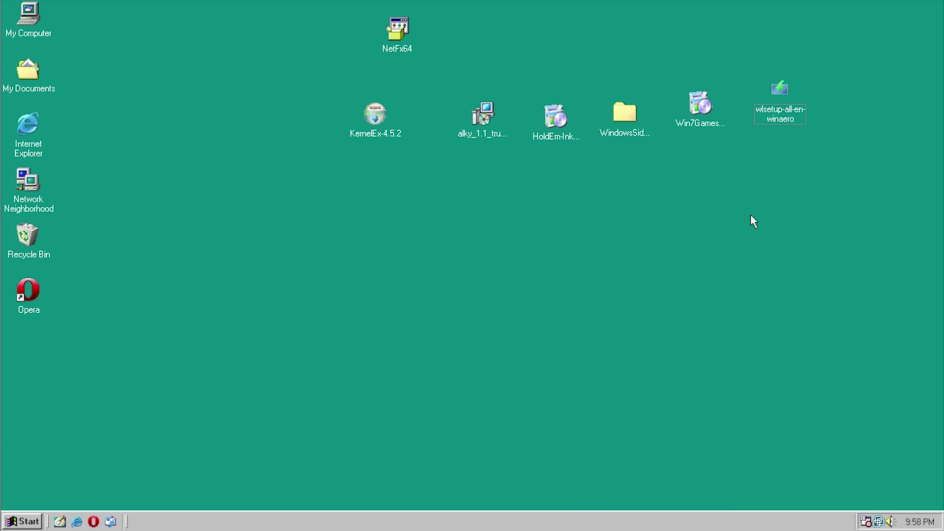
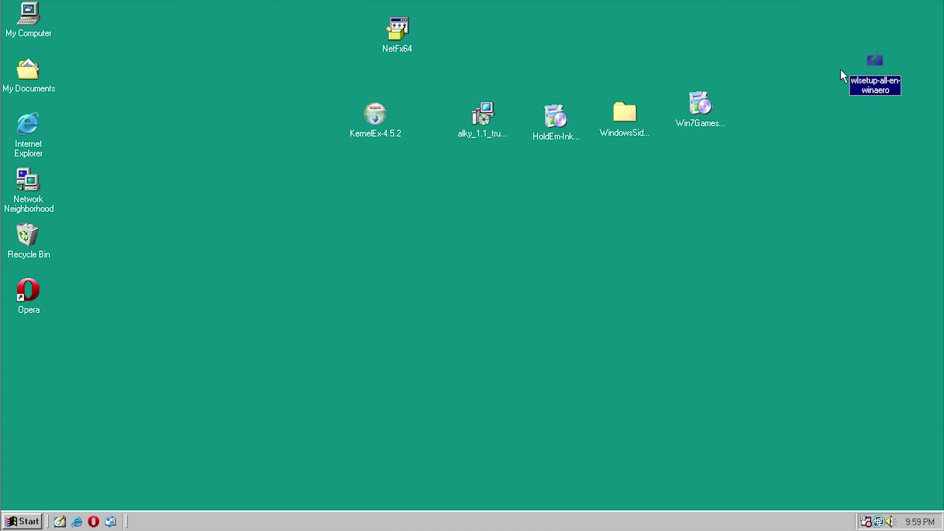
pyautogui.moveTo(874, 63); pyautogui.dragTo(912, 70)
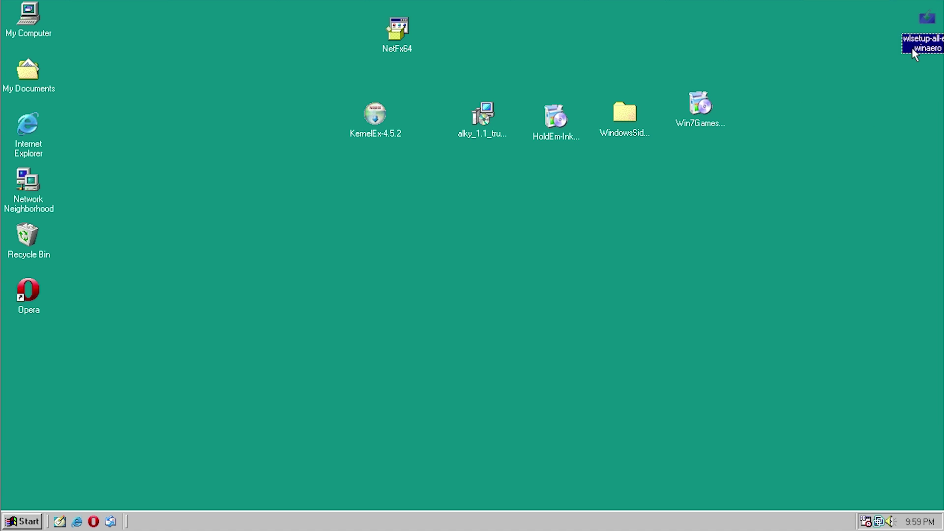
pyautogui.moveTo(712, 109); pyautogui.dragTo(700, 112)
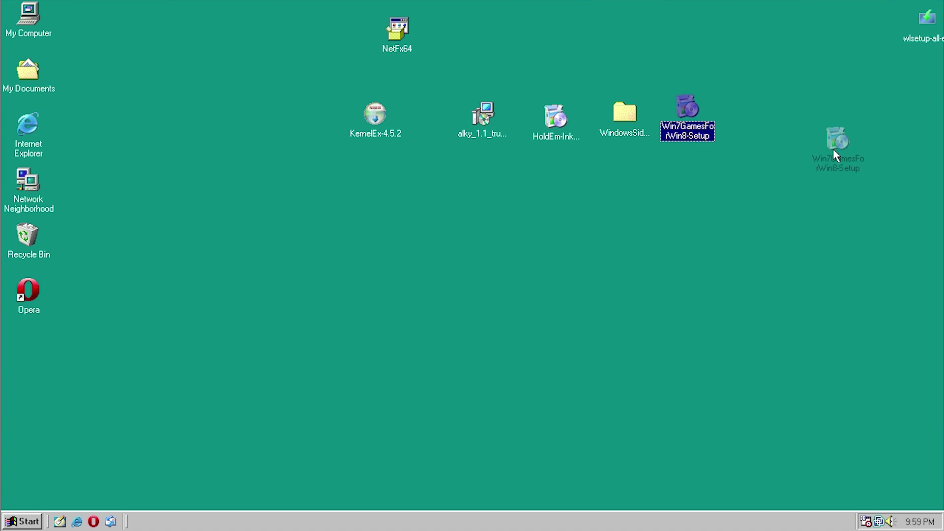
pyautogui.moveTo(856, 157); pyautogui.dragTo(879, 154)
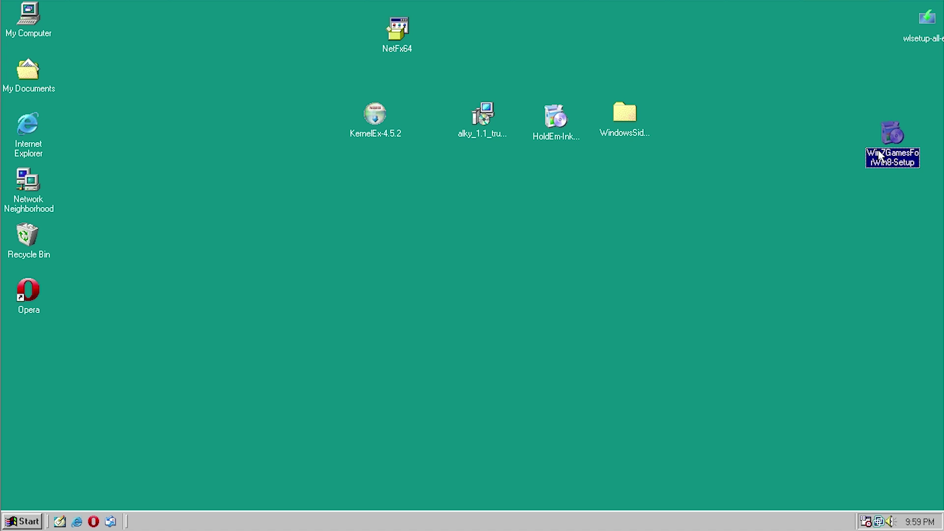
# Open the WindowsSidebarInstallerforXP folder, try to install sidebar.inf, and close the folder.
pyautogui.doubleClick(625, 116)
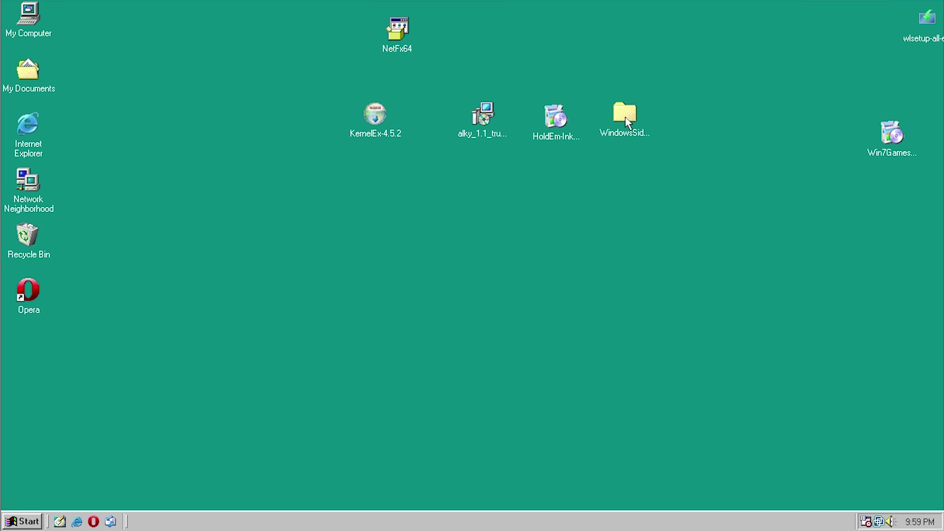
pyautogui.rightClick(515, 273)
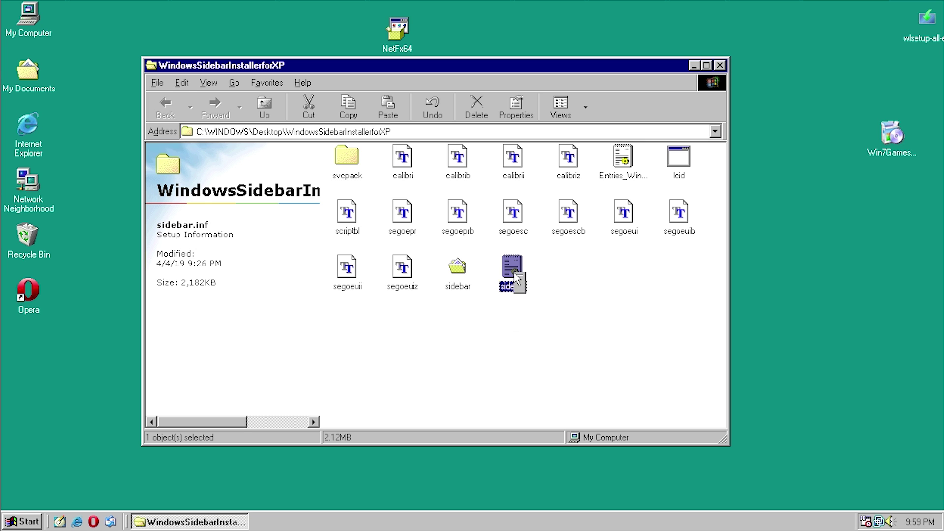
pyautogui.click(541, 306)
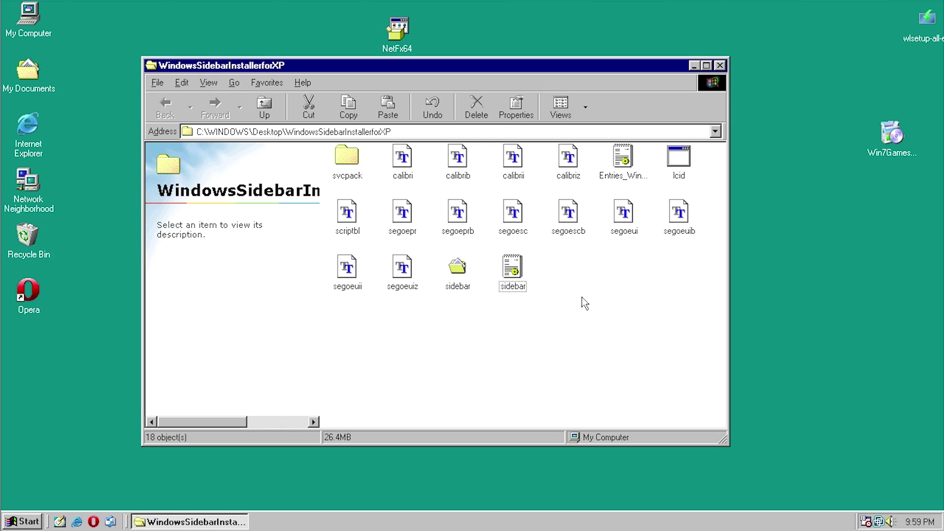
pyautogui.hotkey('alt', 'F4')
# Line up the sidebar folder and the HoldEm, alky and NetFx64 installers beside Win7Games, keeping KernelEx-4.5.2 apart.
pyautogui.moveTo(626, 115); pyautogui.dragTo(813, 133)
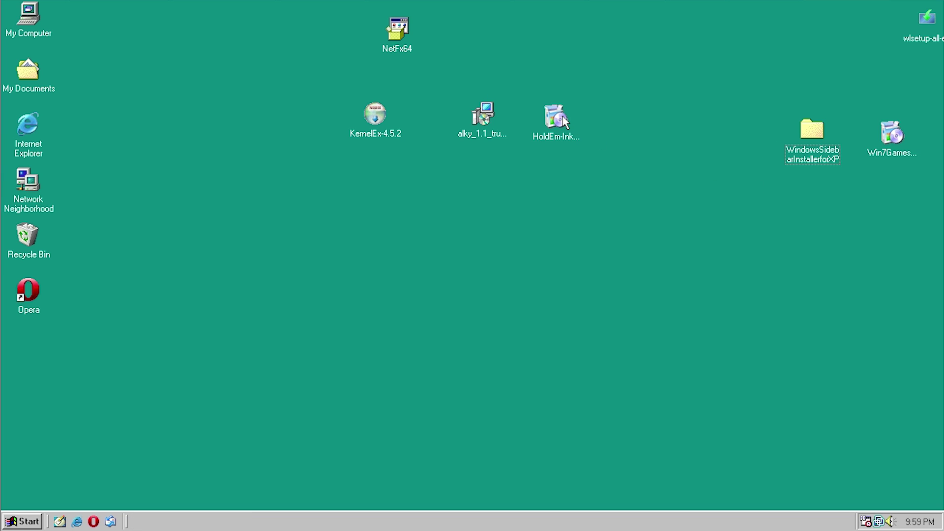
pyautogui.moveTo(563, 118); pyautogui.dragTo(750, 129)
pyautogui.click(787, 194)
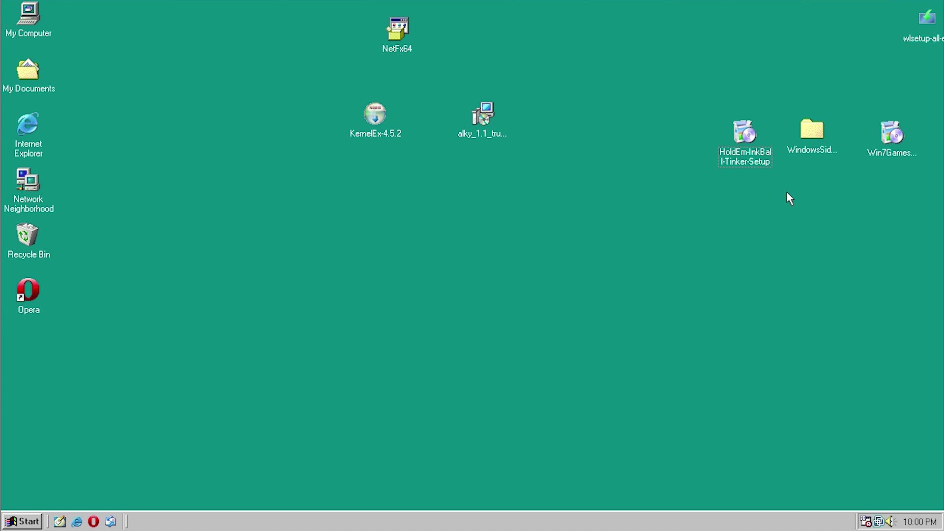
pyautogui.moveTo(482, 117); pyautogui.dragTo(673, 134)
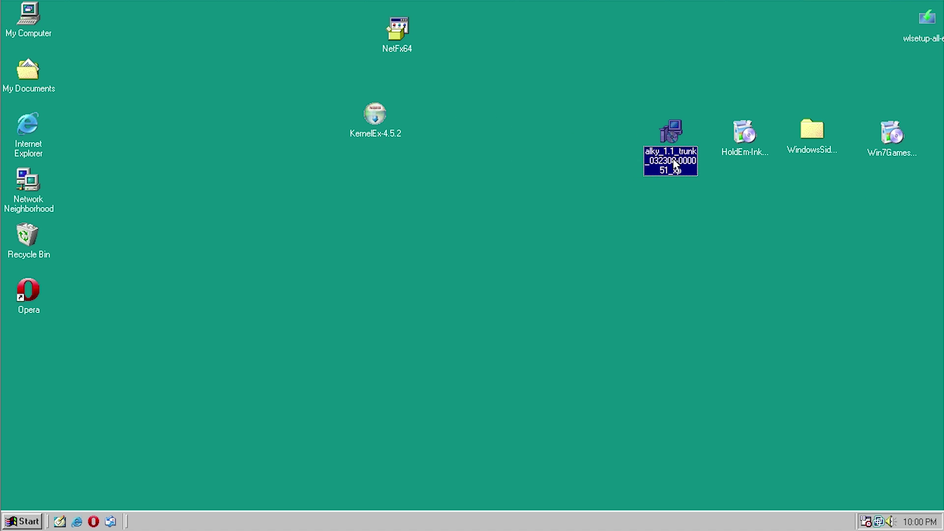
pyautogui.moveTo(375, 117); pyautogui.dragTo(298, 135)
pyautogui.moveTo(402, 33); pyautogui.dragTo(621, 140)
pyautogui.click(426, 338)
# Check the installed Microsoft Games program group for its Halo 2 Map Editor and Dedicated Server entries.
pyautogui.click(22, 521)
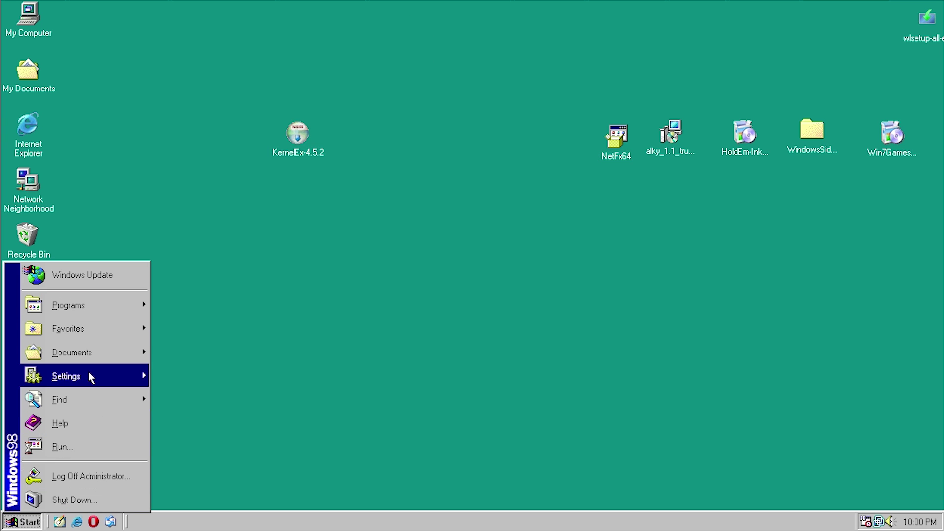
pyautogui.moveTo(54, 307)
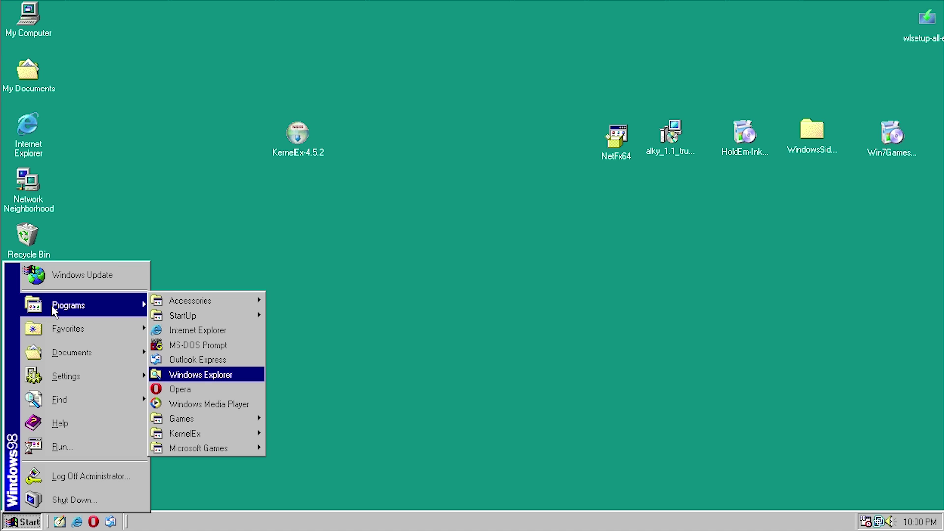
pyautogui.moveTo(217, 450)
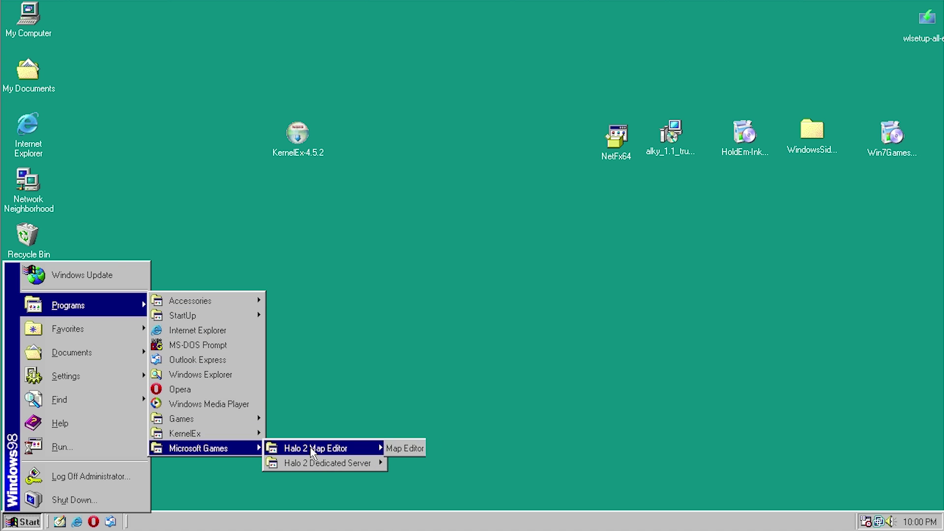
pyautogui.click(344, 413)
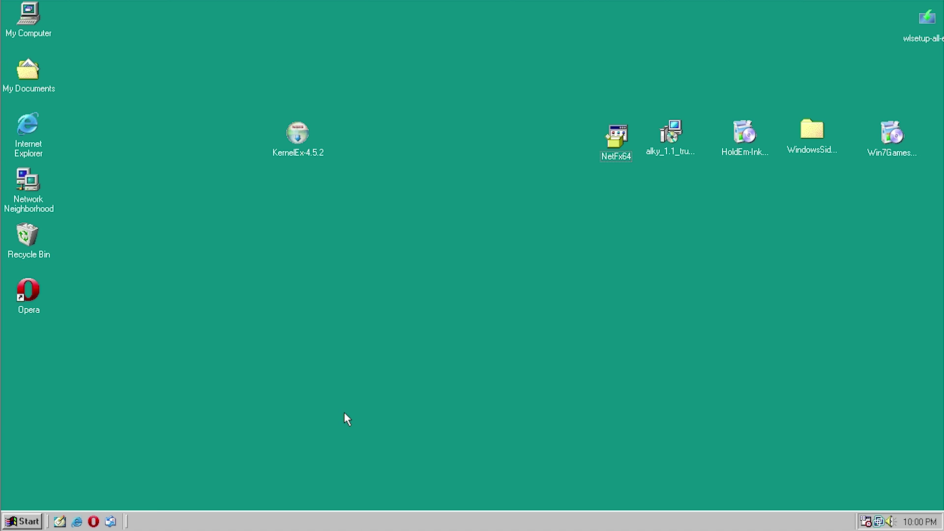